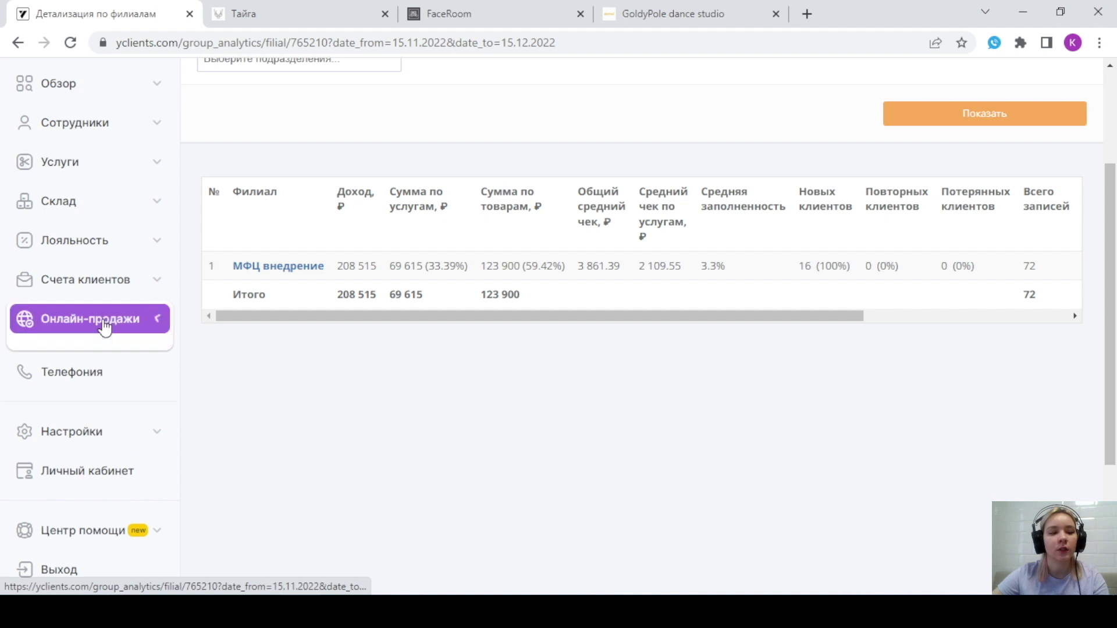
Open the payment settings for Онлайн-продажи and select ЮKassa as the payment method.
left_click(105, 367)
scroll(391, 221, "down", 1)
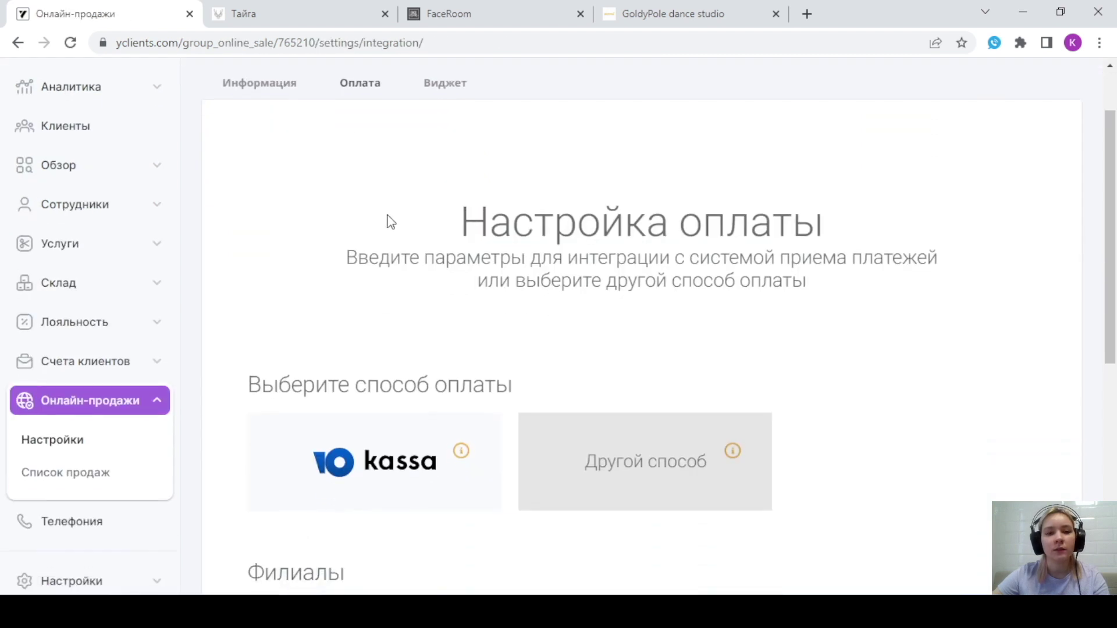
scroll(359, 100, "up", 1)
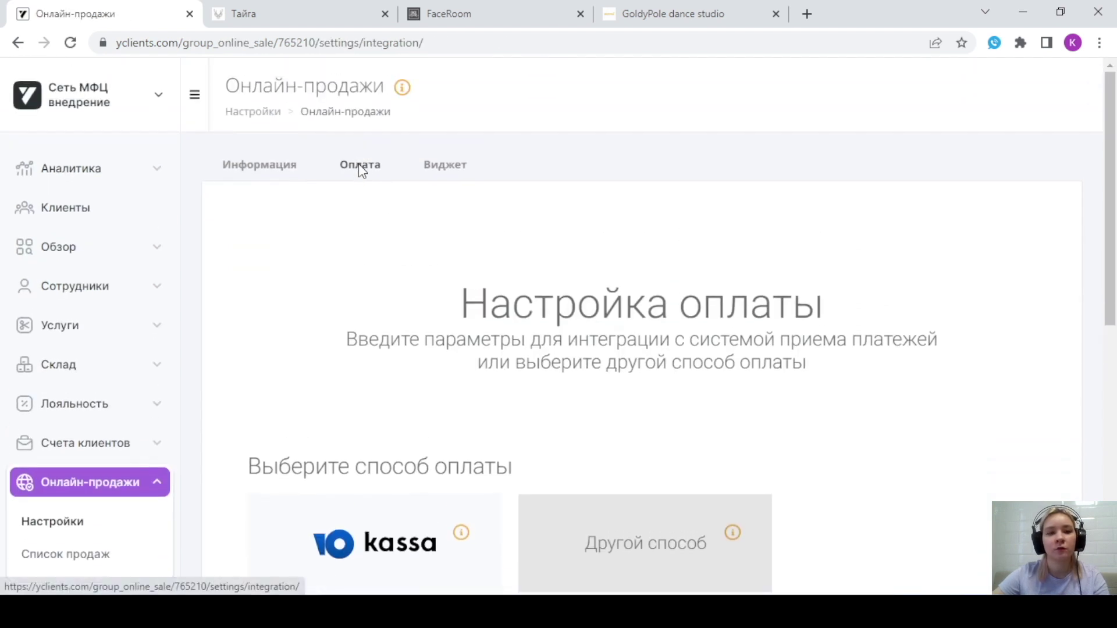
scroll(434, 279, "down", 2)
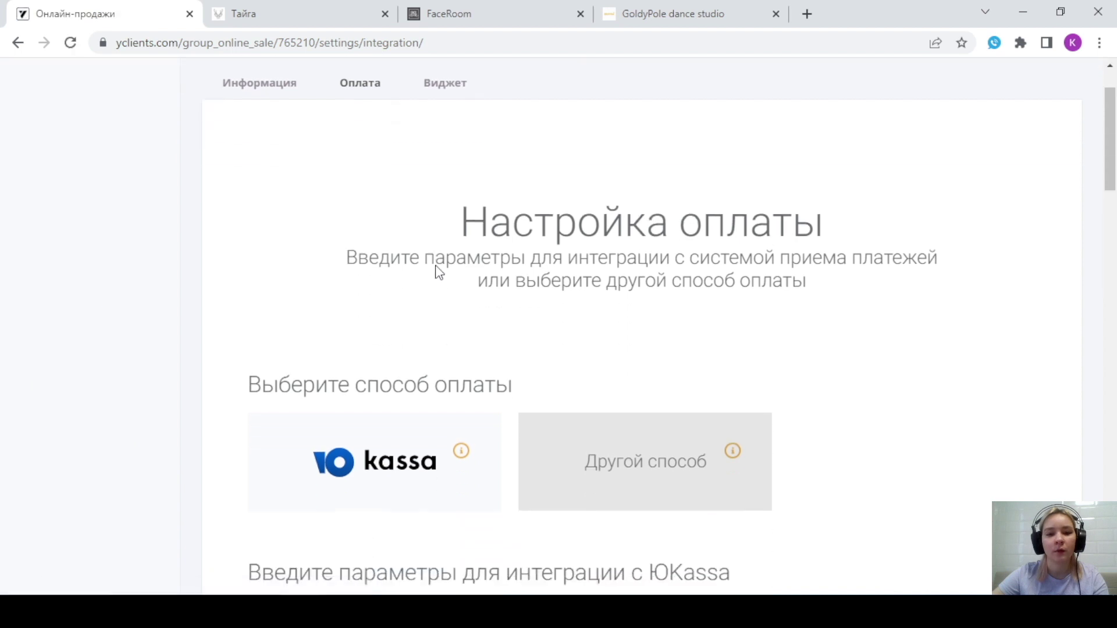
scroll(460, 221, "down", 2)
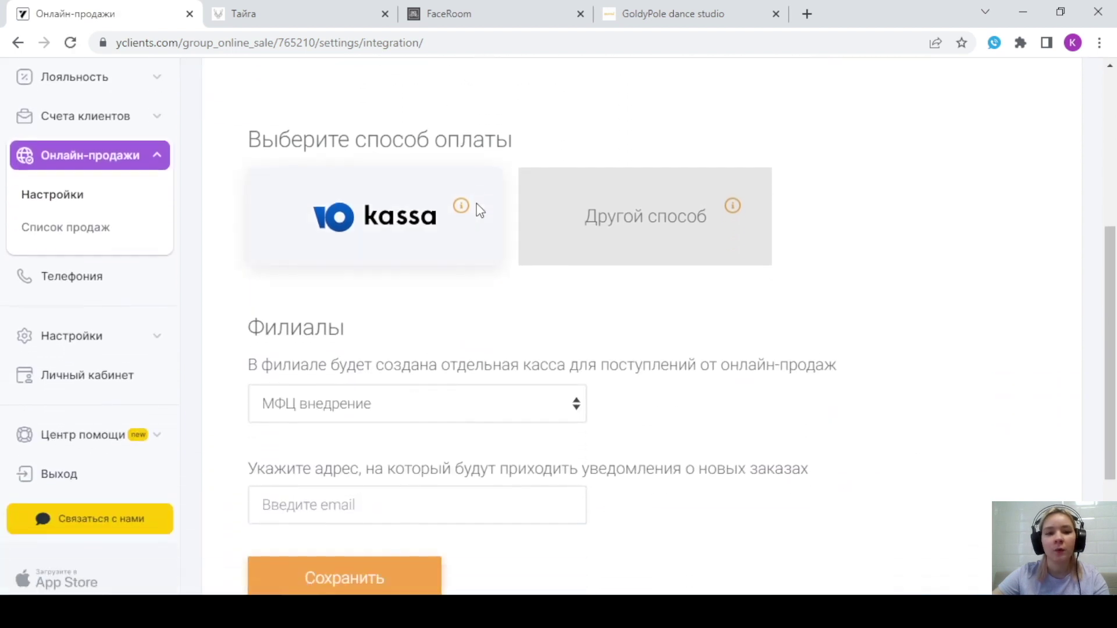
left_click(391, 221)
Paste the secret key into the ЮKassa integration parameters.
scroll(546, 229, "down", 2)
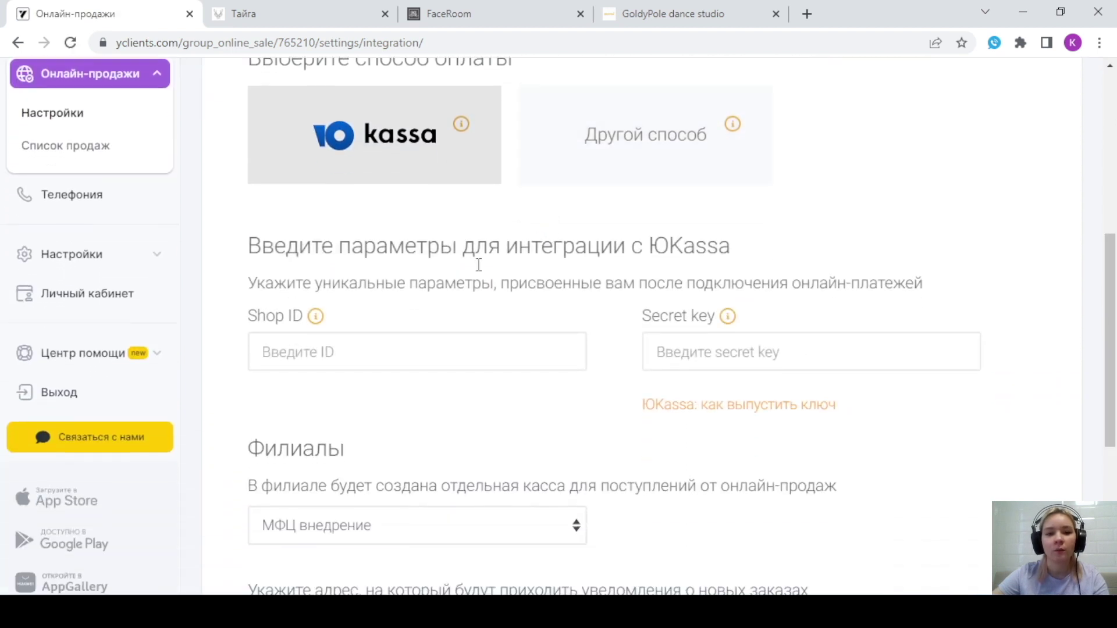
left_click(334, 272)
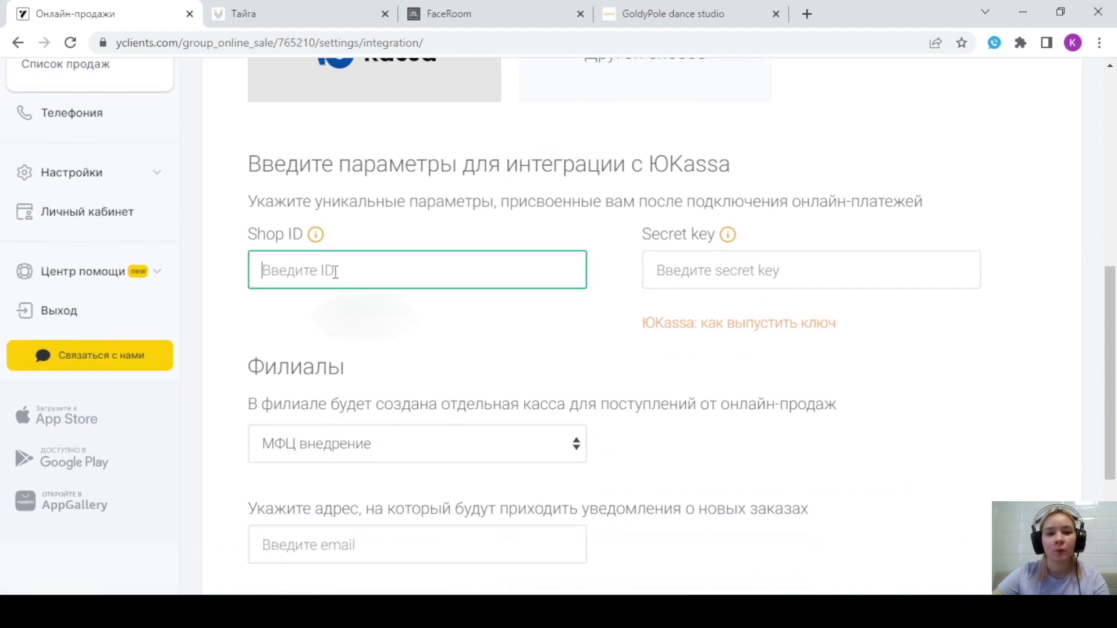
left_click(722, 270)
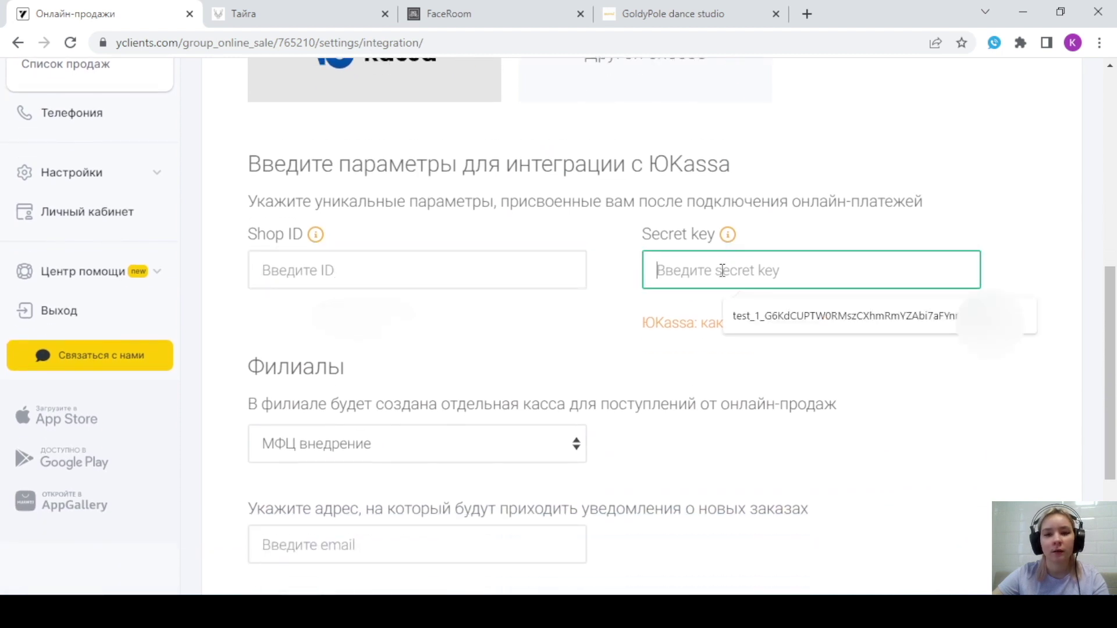
key("ctrl+v")
Copy the shop ID from the Notepad file «пароли для ЮК» and paste it as the ЮKassa Shop ID.
left_click(489, 268)
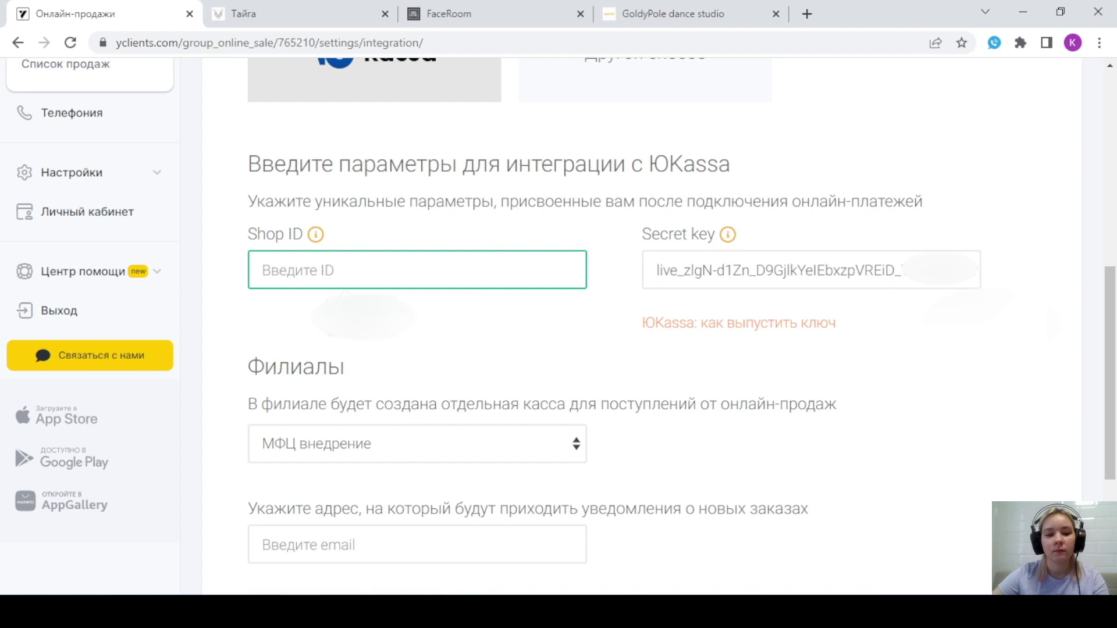
key("alt+Tab")
double_click(35, 123)
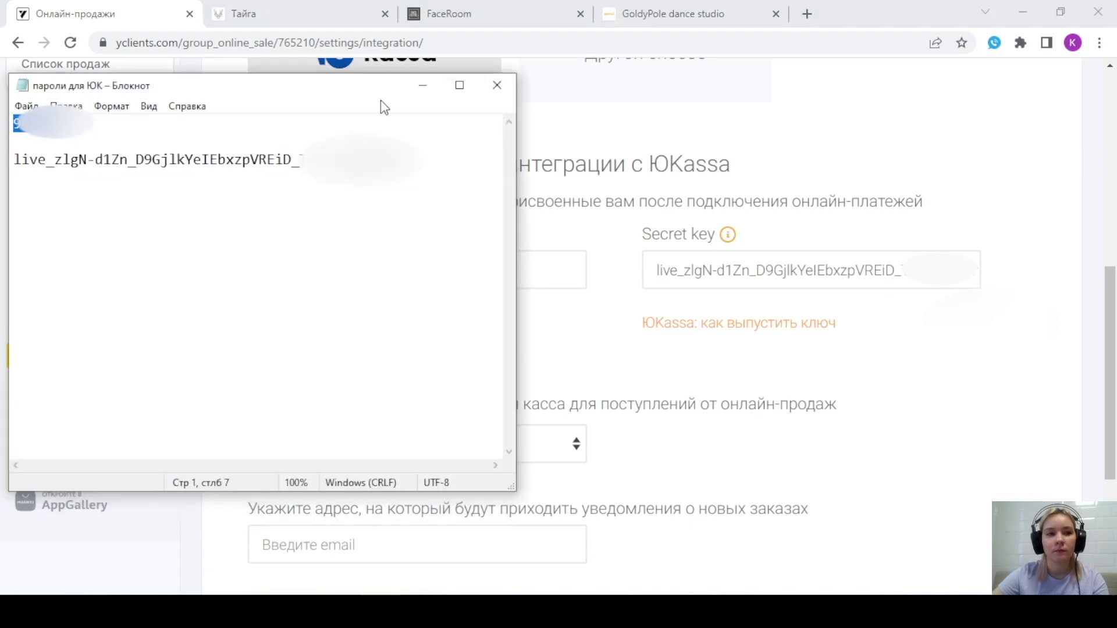
left_click(423, 85)
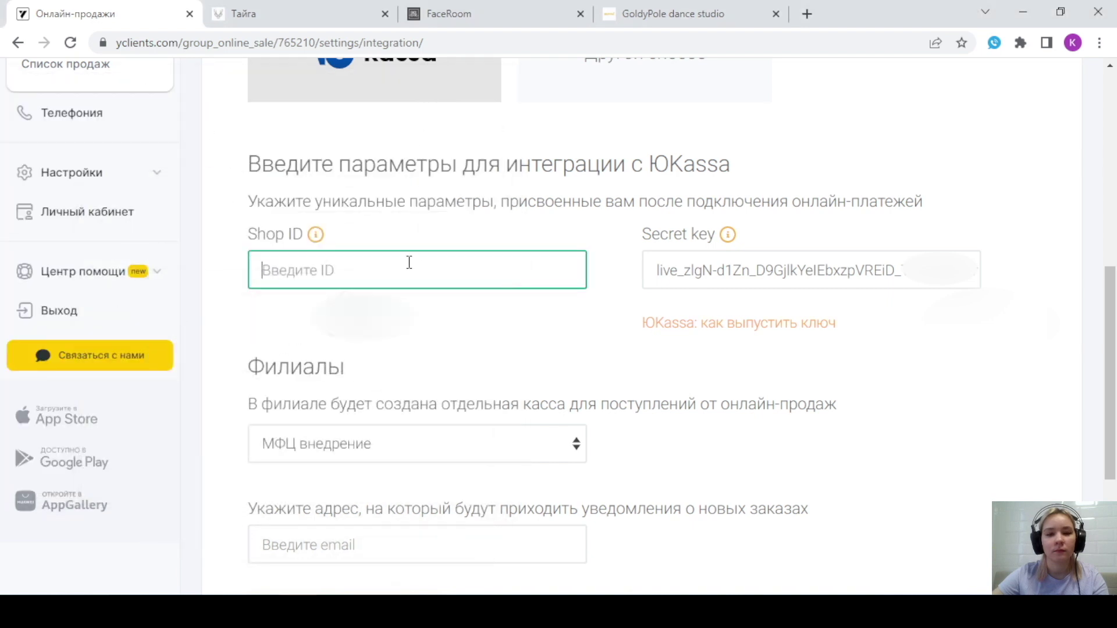
key("ctrl+v")
left_click(628, 259)
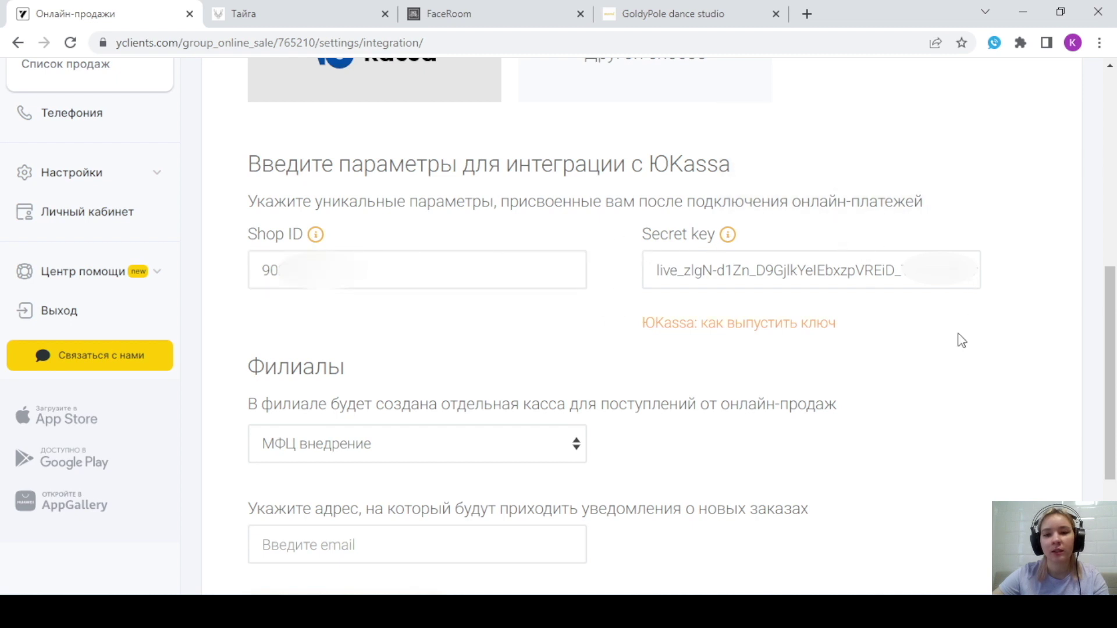
Review the branch and order-notification email settings, and save the ЮKassa payment settings for the МФЦ внедрение branch.
scroll(535, 320, "down", 3)
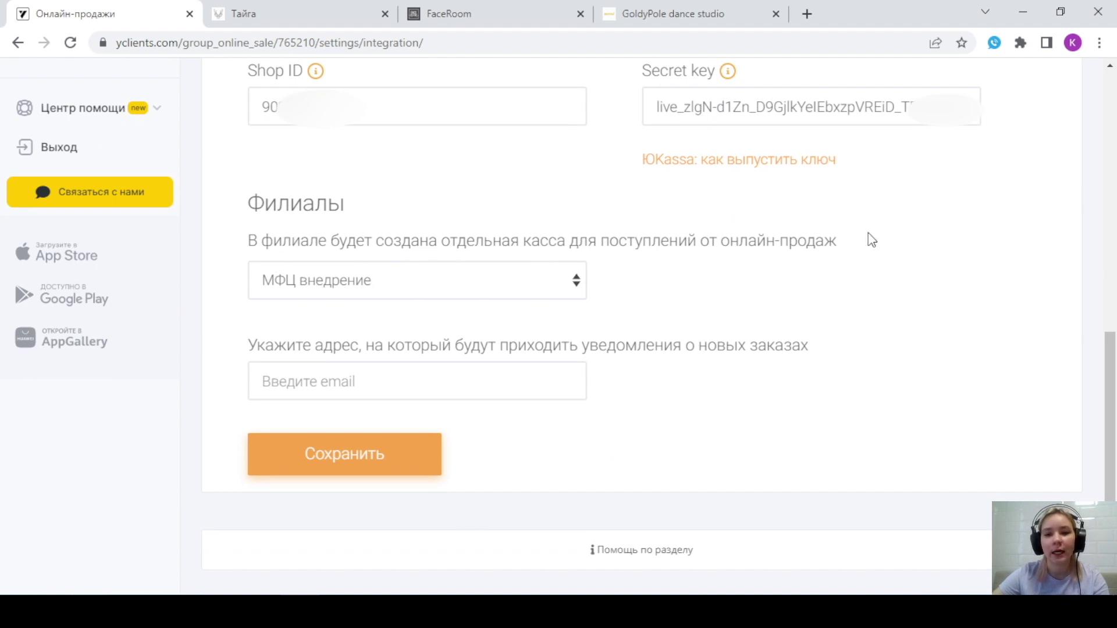
left_click_drag(871, 240, 247, 257)
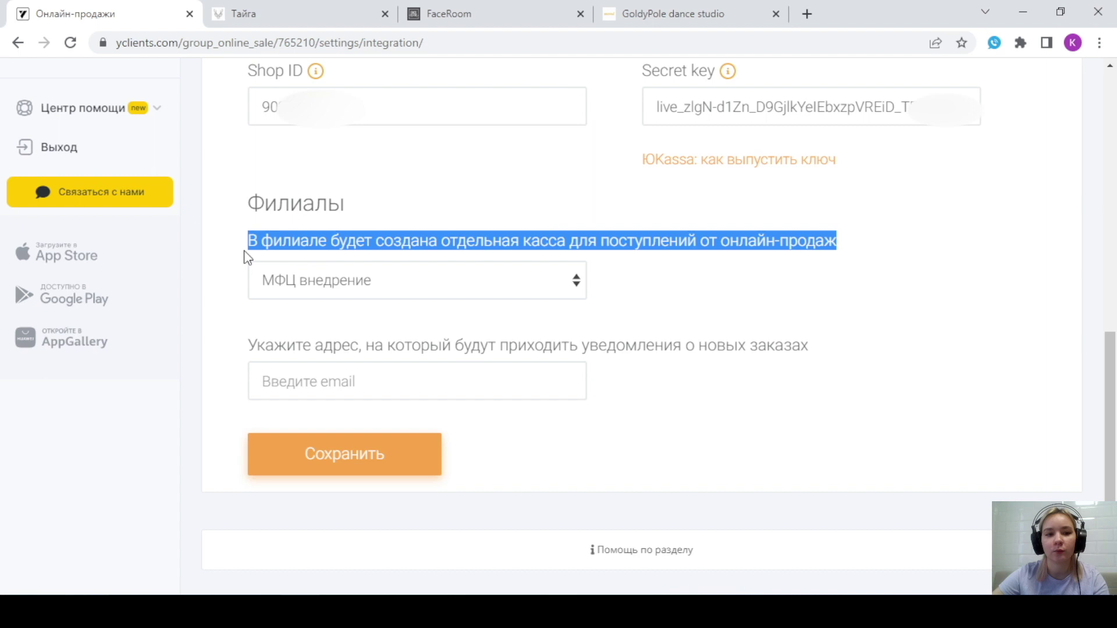
left_click(620, 283)
left_click_drag(260, 354, 838, 351)
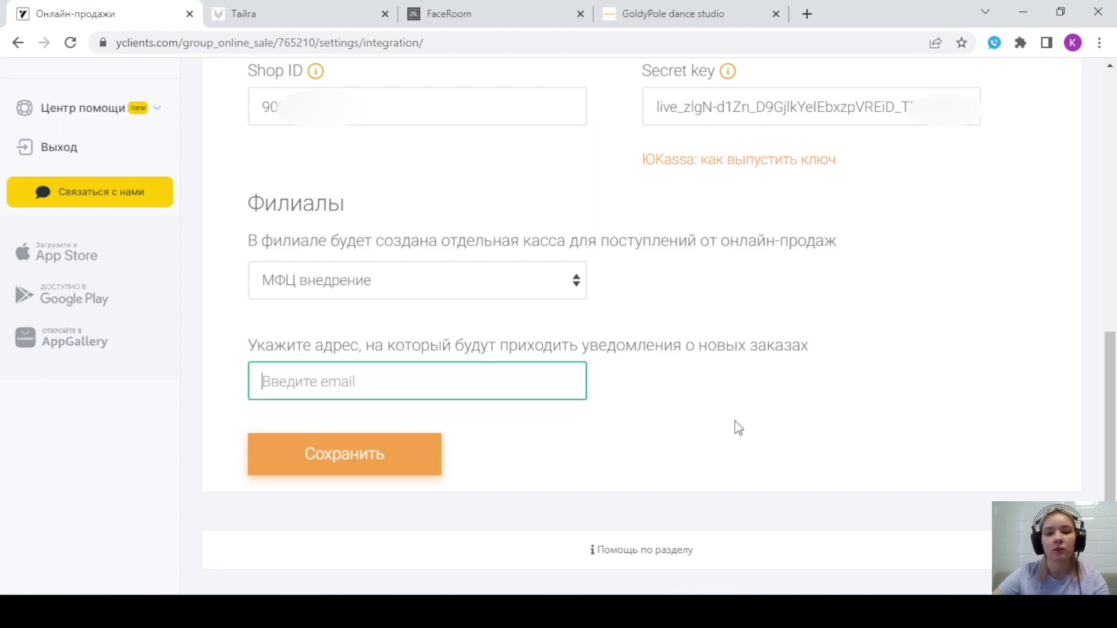
left_click(355, 465)
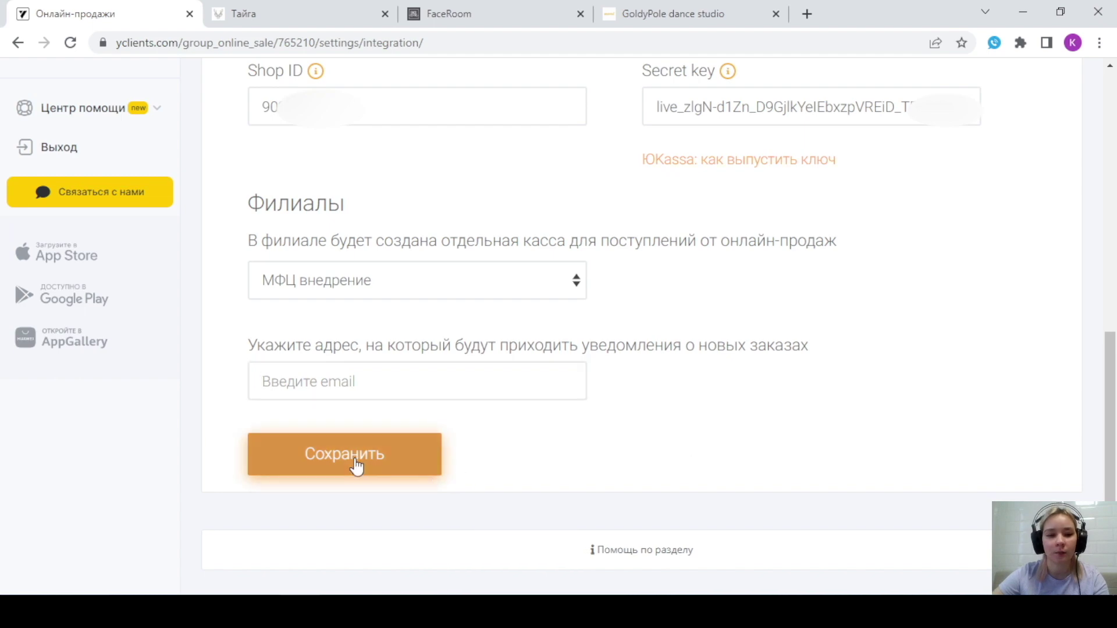
Open the online-sales widget settings and examine the certificate and membership prerequisites and the company information.
scroll(556, 463, "up", 10)
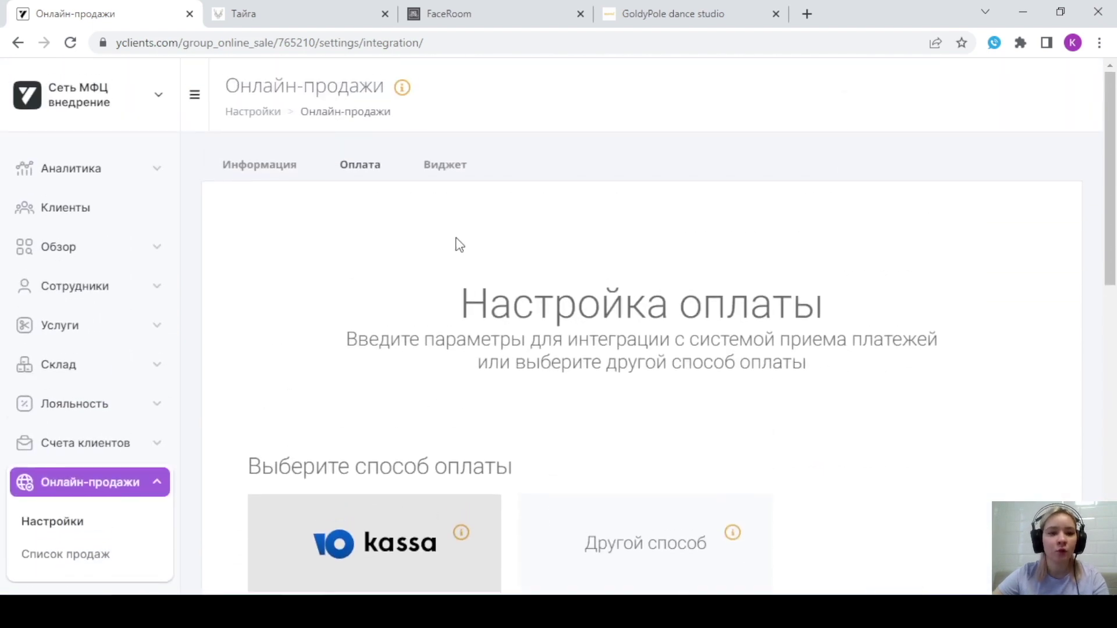
left_click(446, 178)
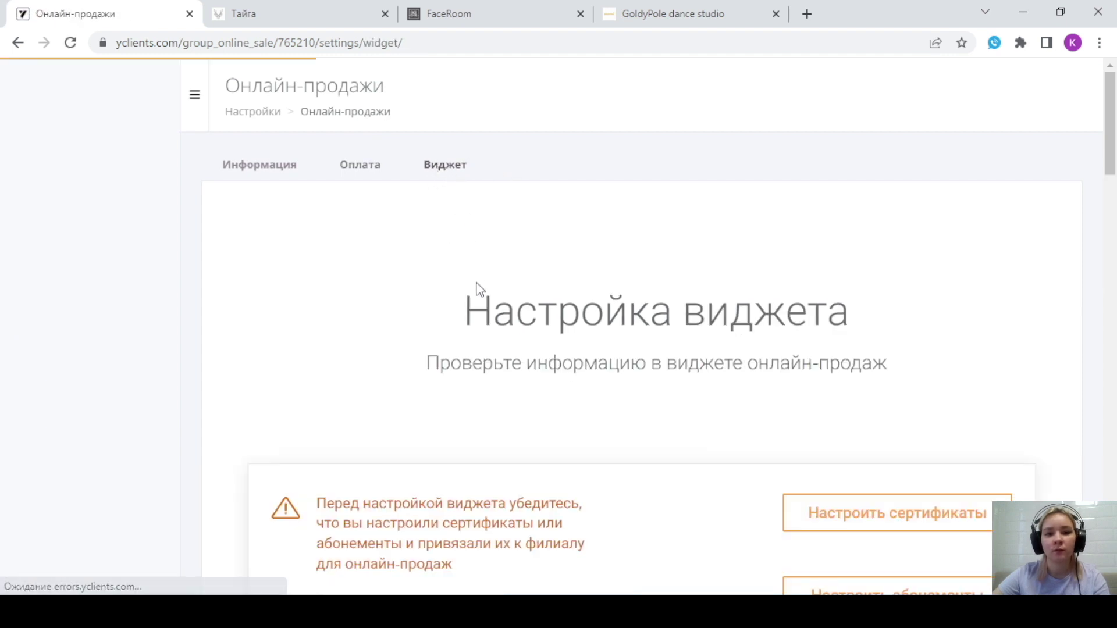
scroll(497, 281, "down", 3)
scroll(636, 225, "down", 1)
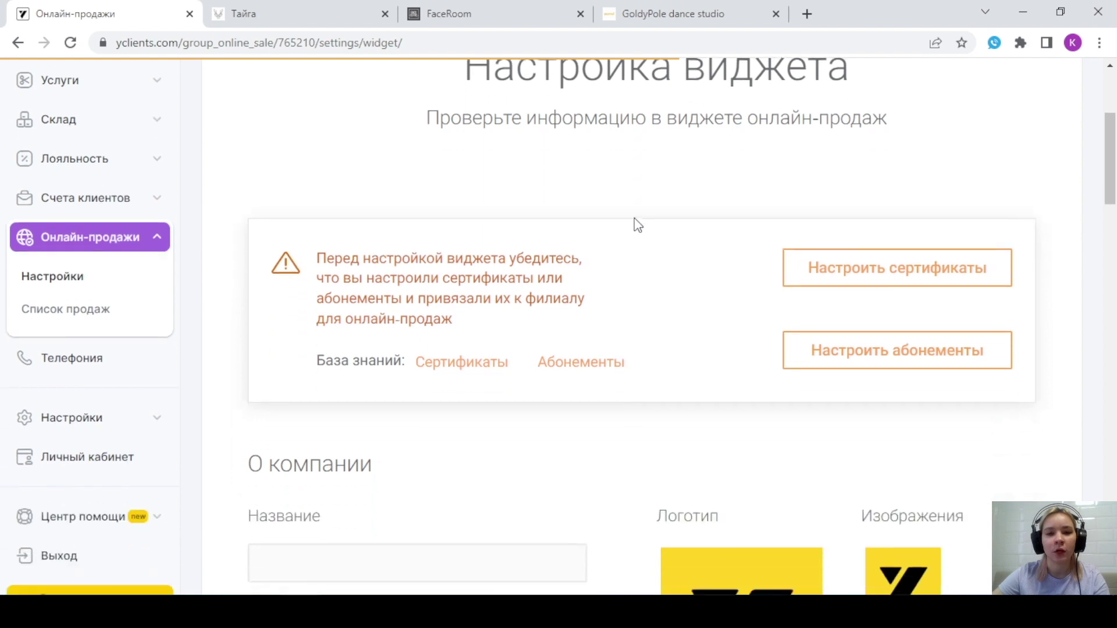
scroll(636, 225, "up", 3)
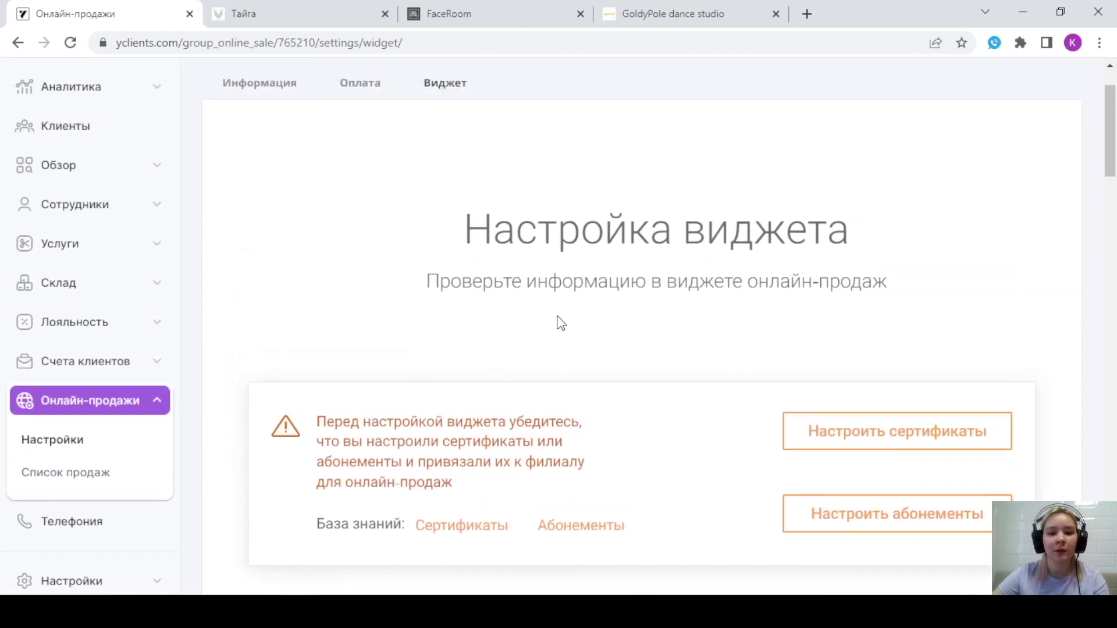
scroll(832, 312, "down", 2)
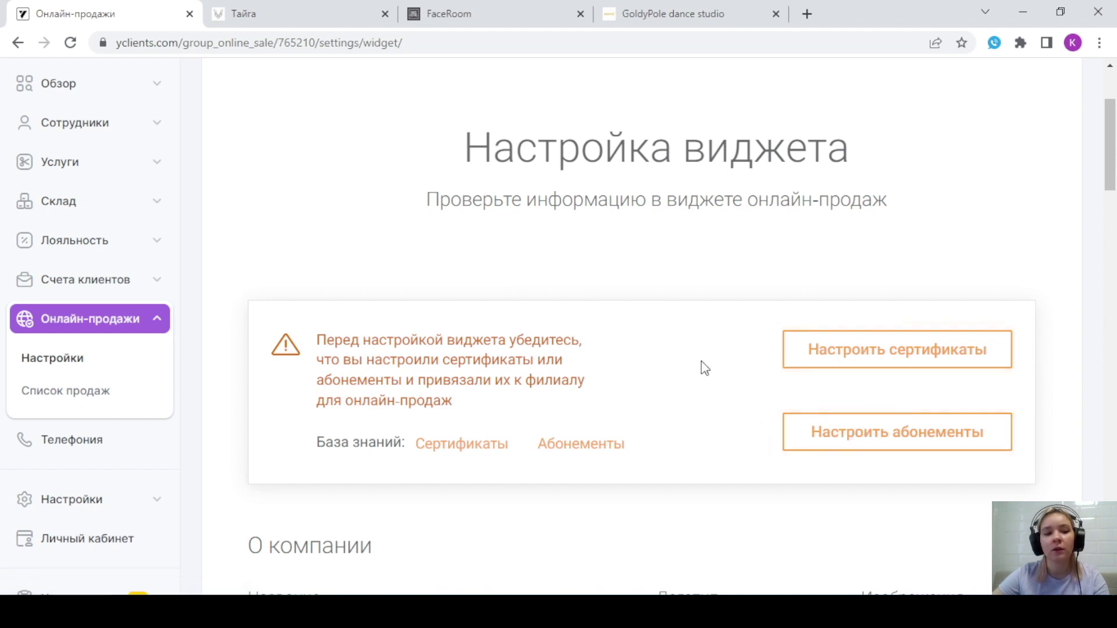
scroll(704, 368, "down", 2)
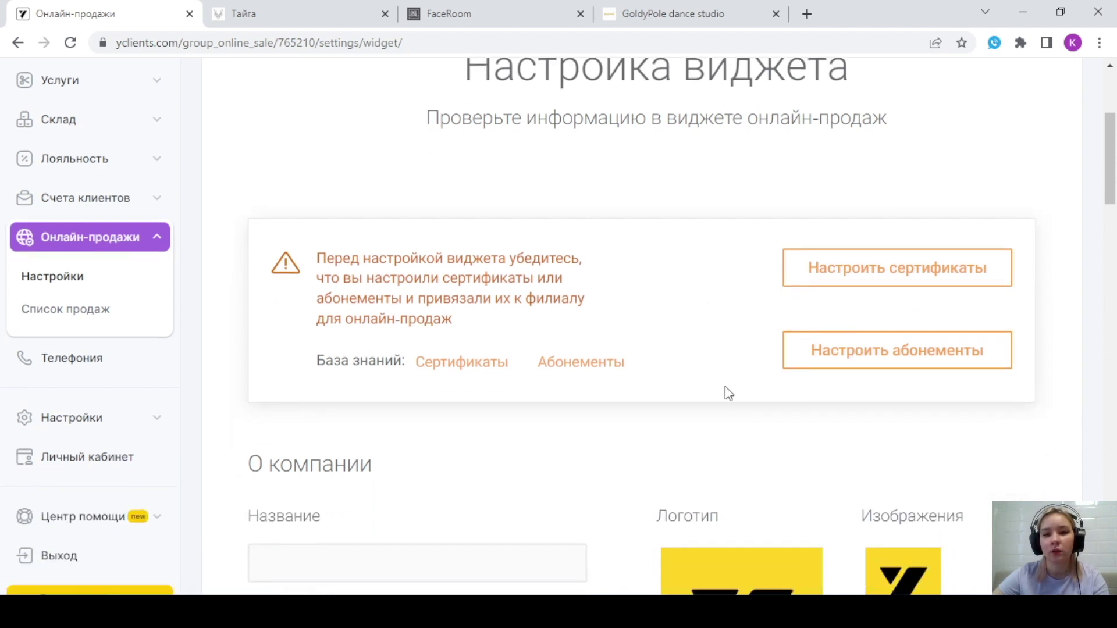
scroll(724, 281, "down", 5)
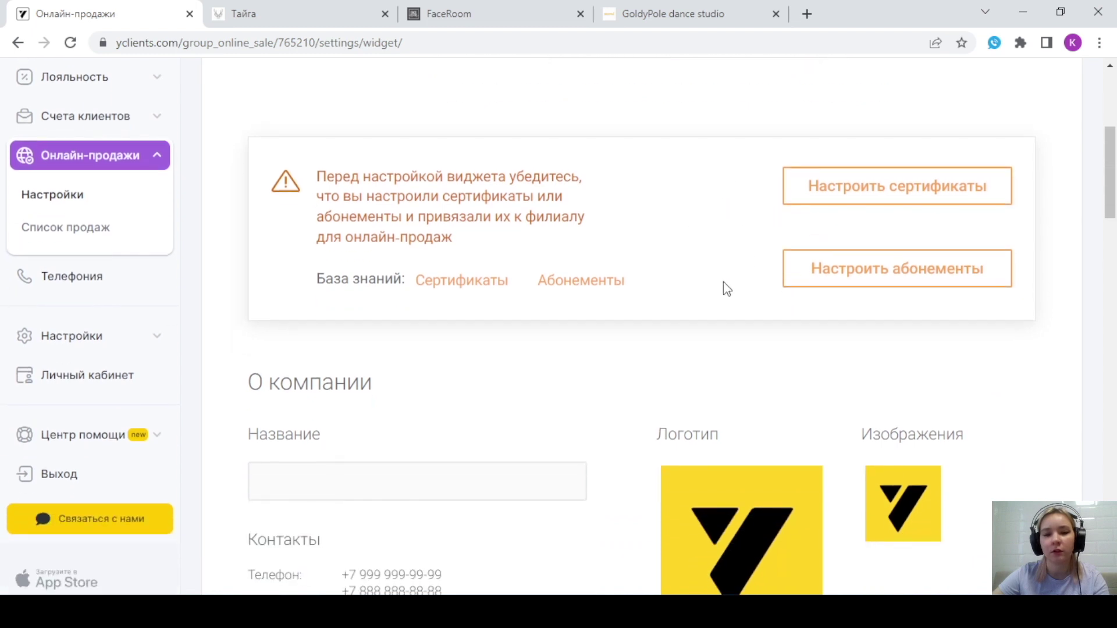
scroll(720, 254, "down", 2)
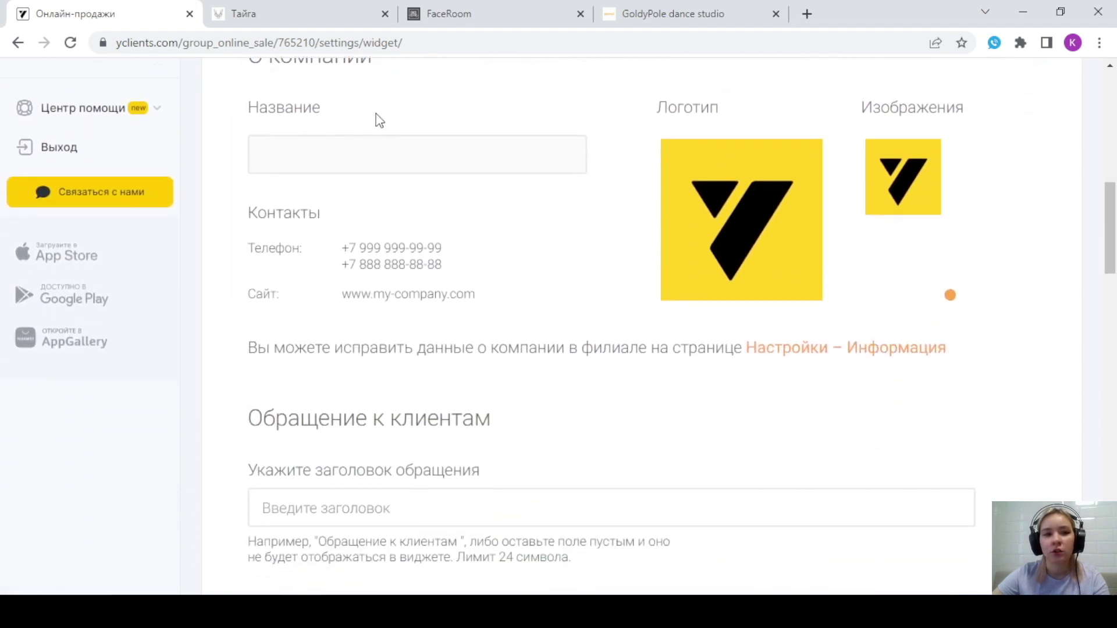
scroll(381, 186, "up", 2)
scroll(723, 326, "down", 7)
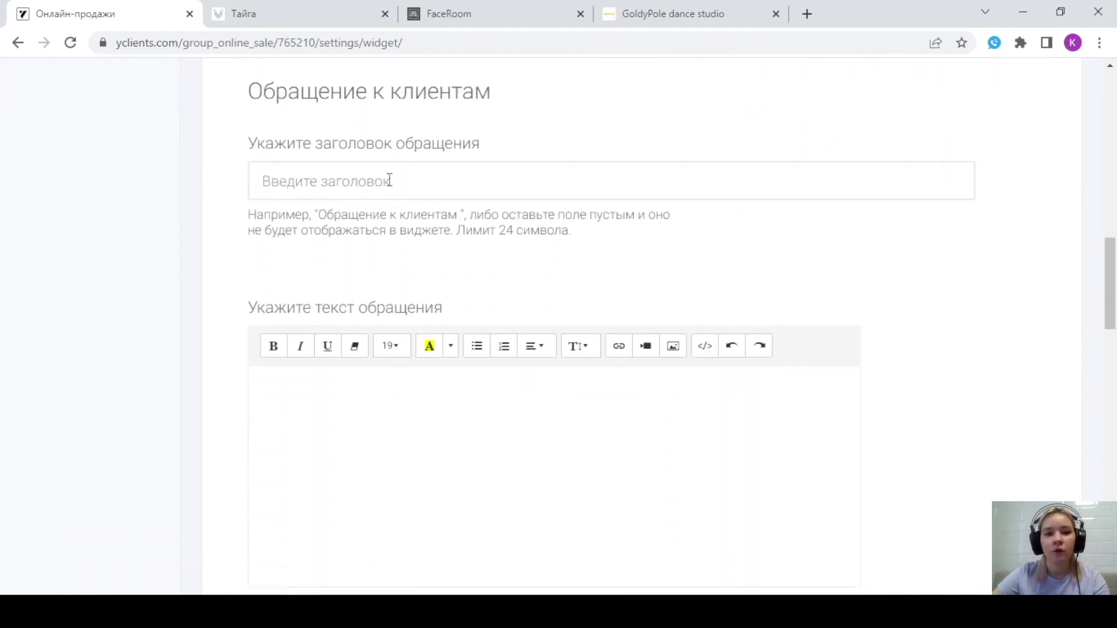
Examine the widget's client message heading and text, the personal data consent and the offer template.
left_click(389, 181)
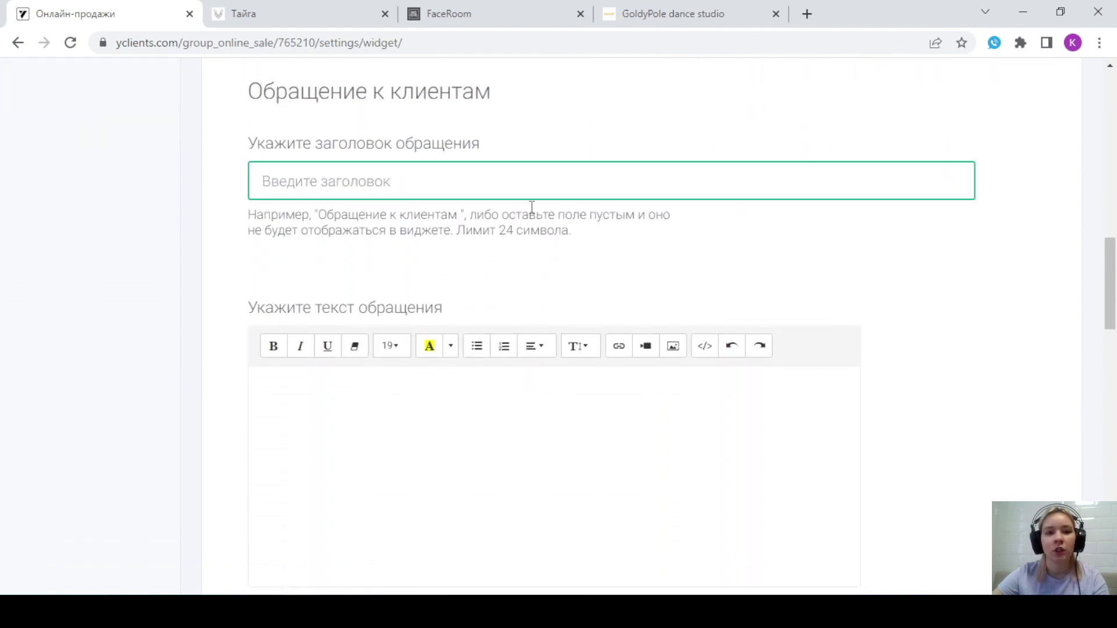
scroll(498, 197, "down", 3)
scroll(626, 261, "down", 4)
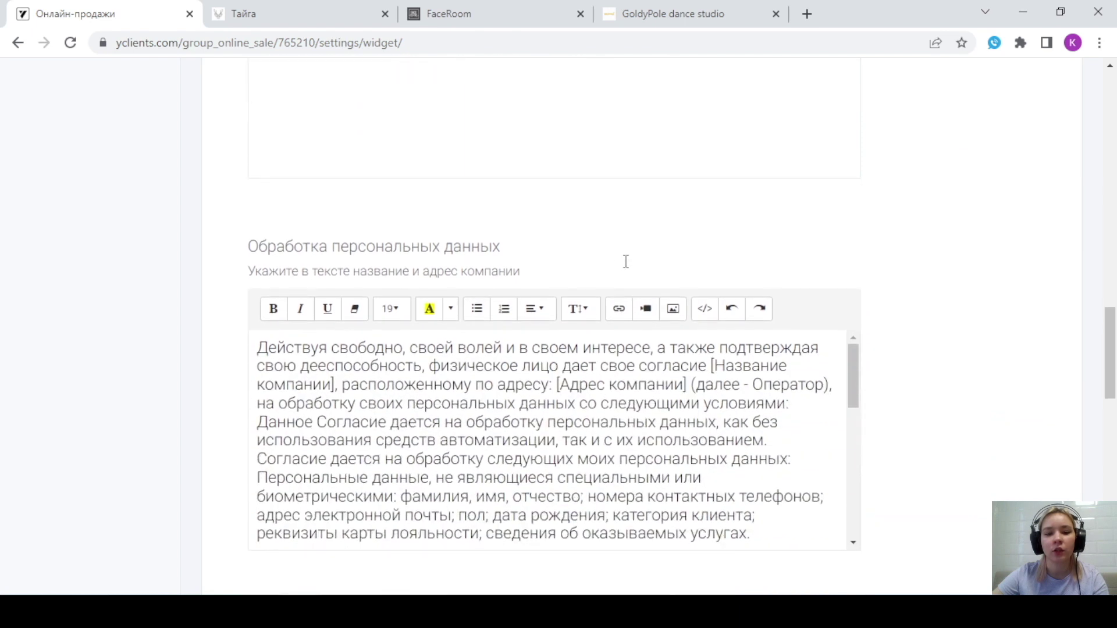
scroll(623, 265, "down", 1)
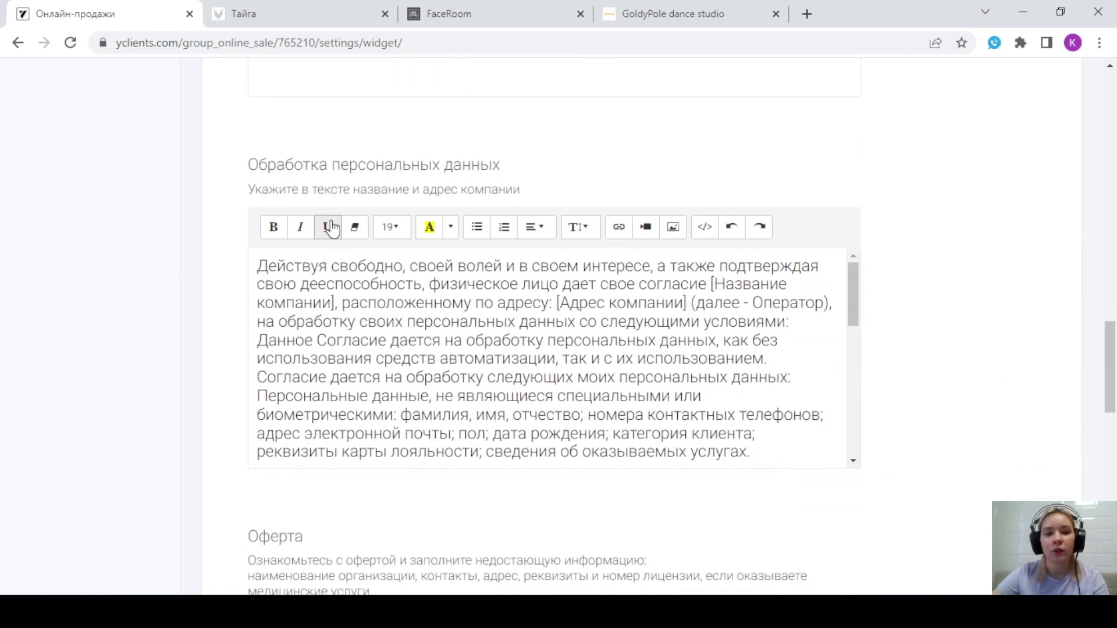
left_click_drag(254, 167, 511, 200)
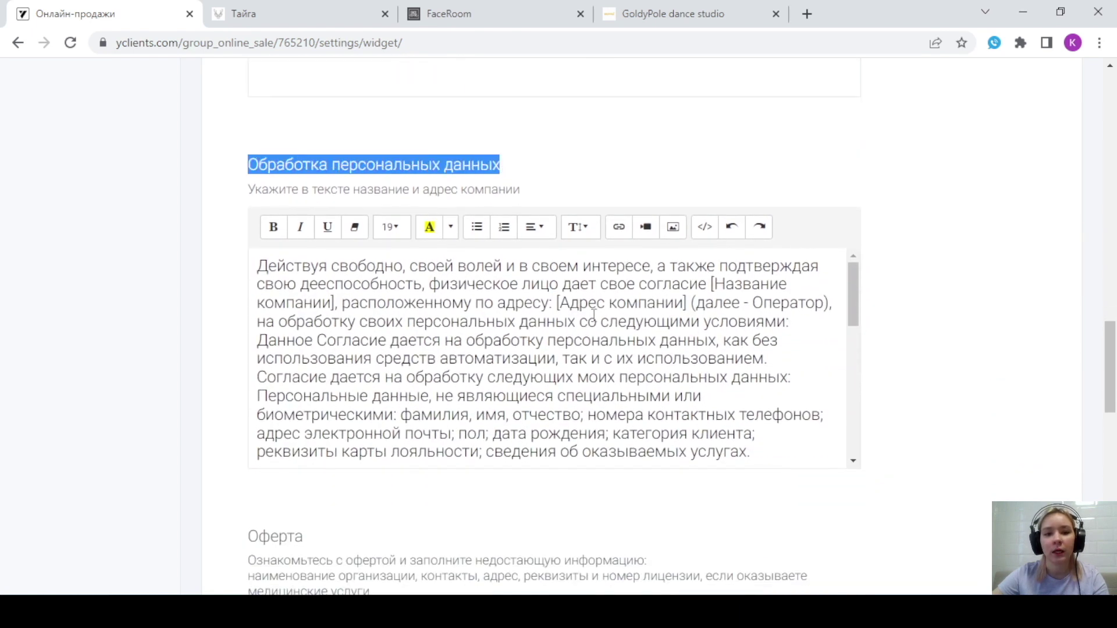
left_click(913, 235)
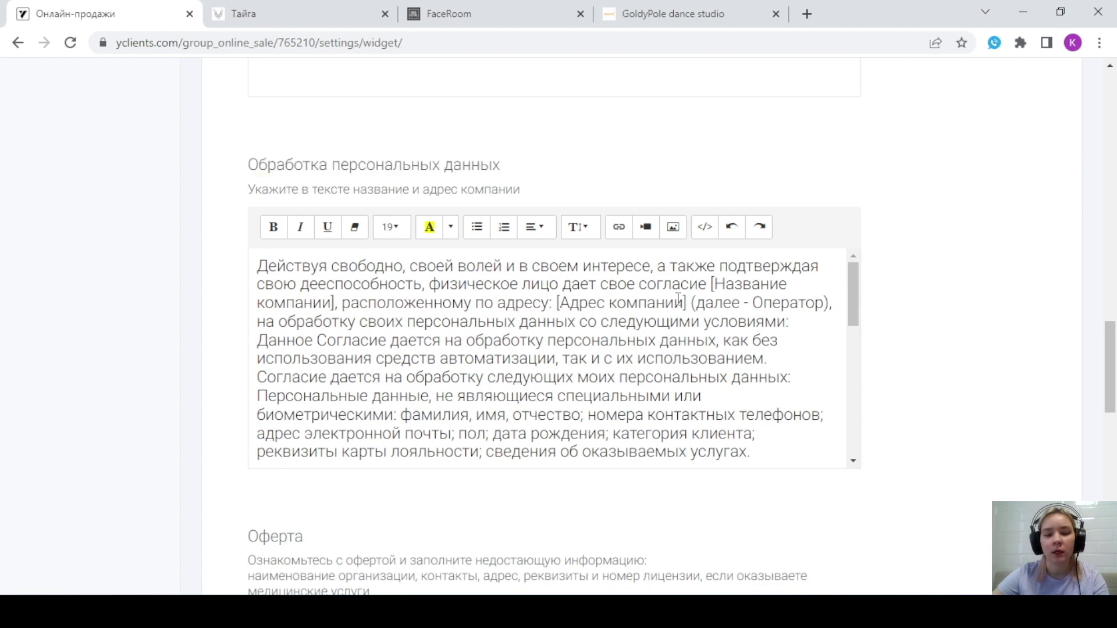
scroll(793, 381, "down", 3)
scroll(980, 319, "down", 7)
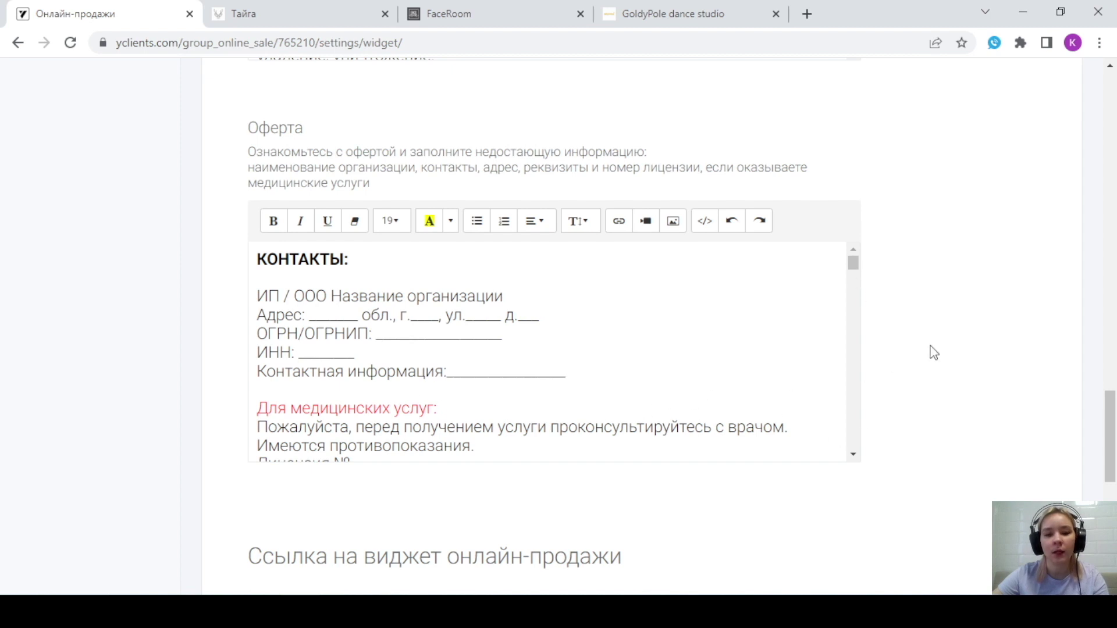
Enable the online-sales widget with its settings saved, and open the widget page from its link.
scroll(1042, 315, "down", 7)
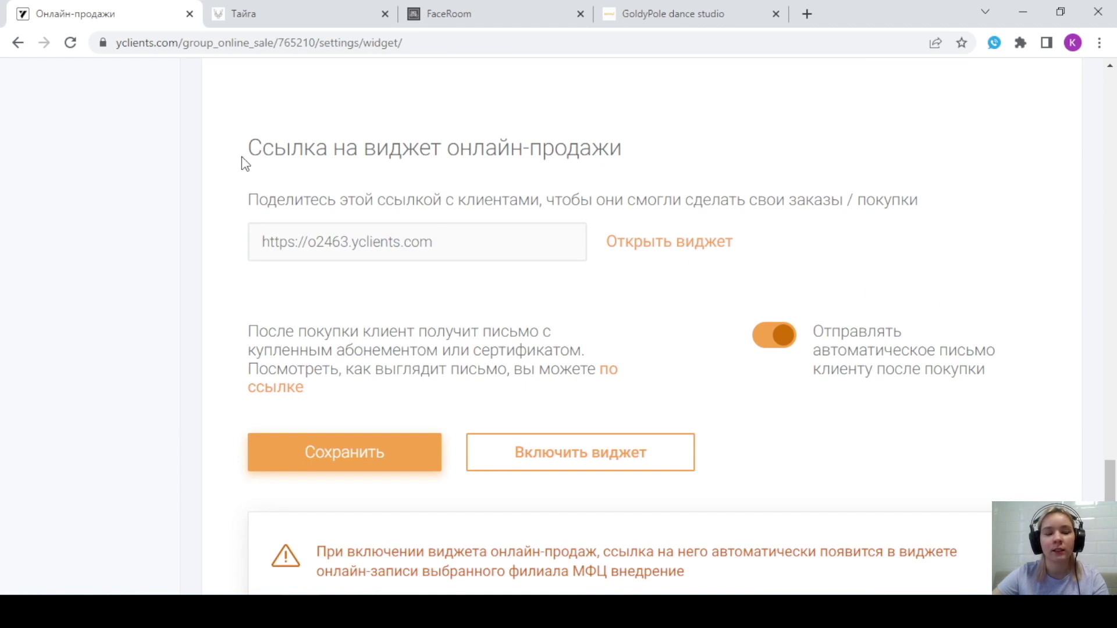
scroll(714, 154, "down", 1)
scroll(716, 155, "up", 1)
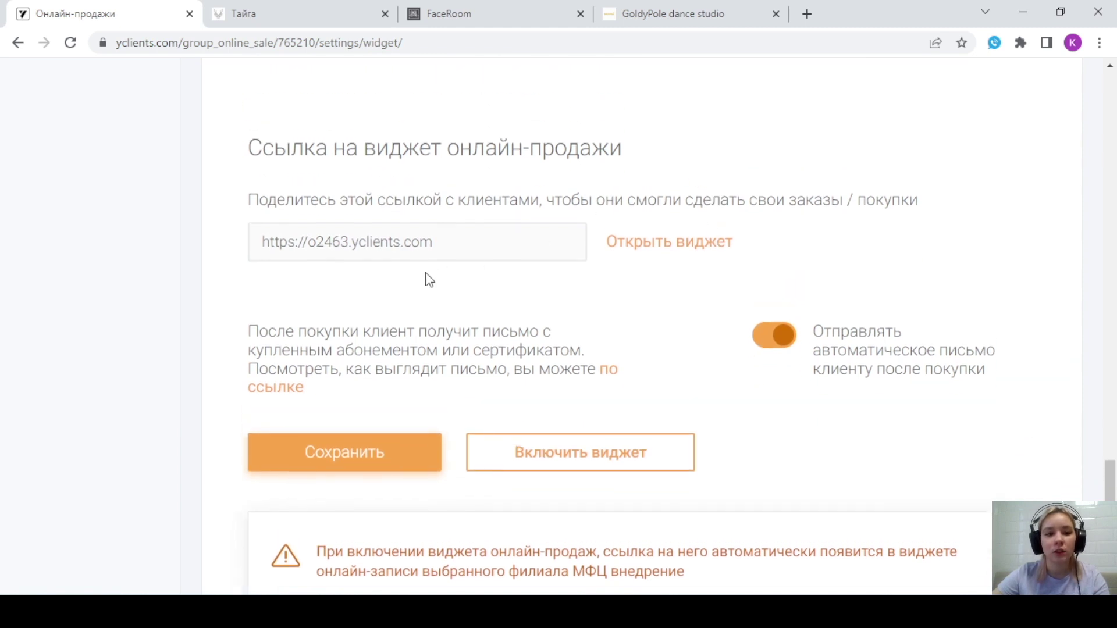
left_click(576, 459)
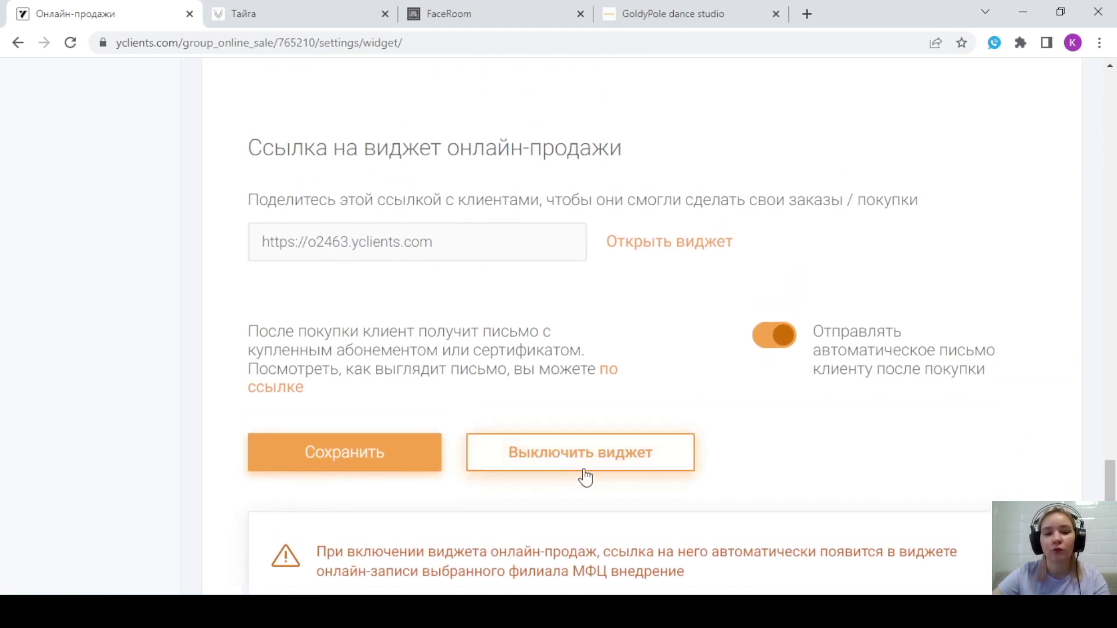
left_click(377, 462)
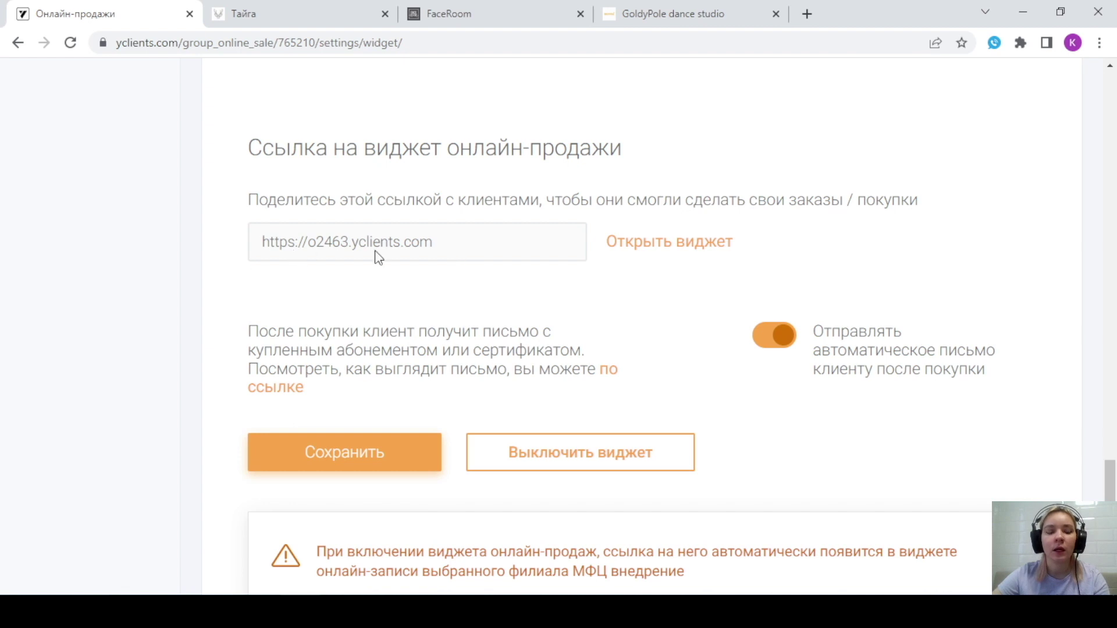
left_click(685, 247)
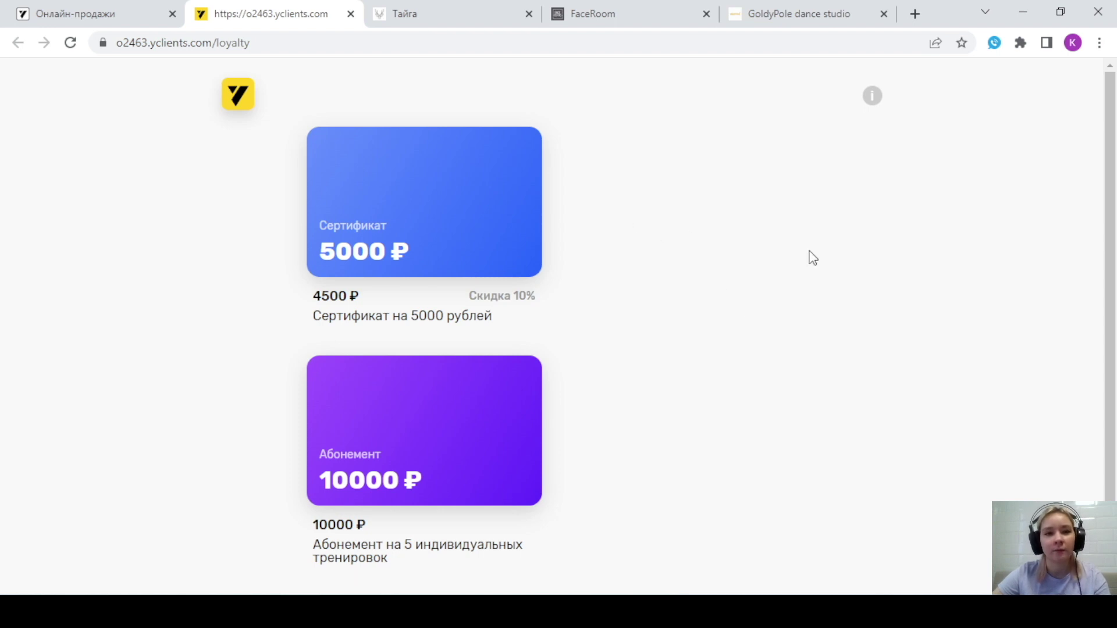
Examine the example widget pages of Тайга, FaceRoom and GoldyPole dance studio, and return to the company's own widget page.
key("ctrl+Tab")
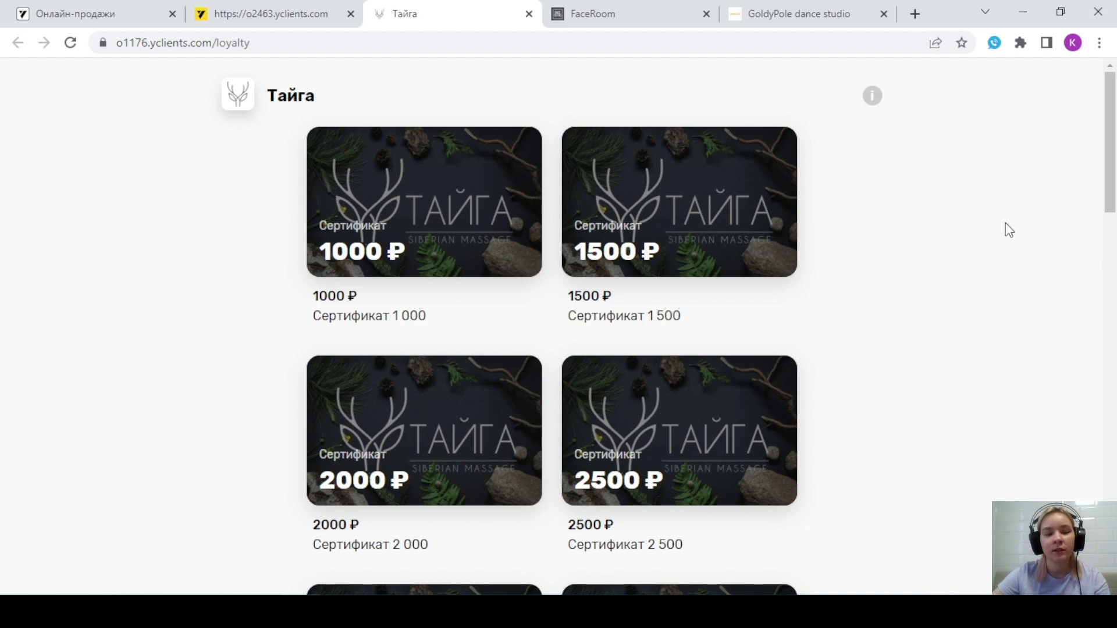
scroll(1064, 243, "down", 4)
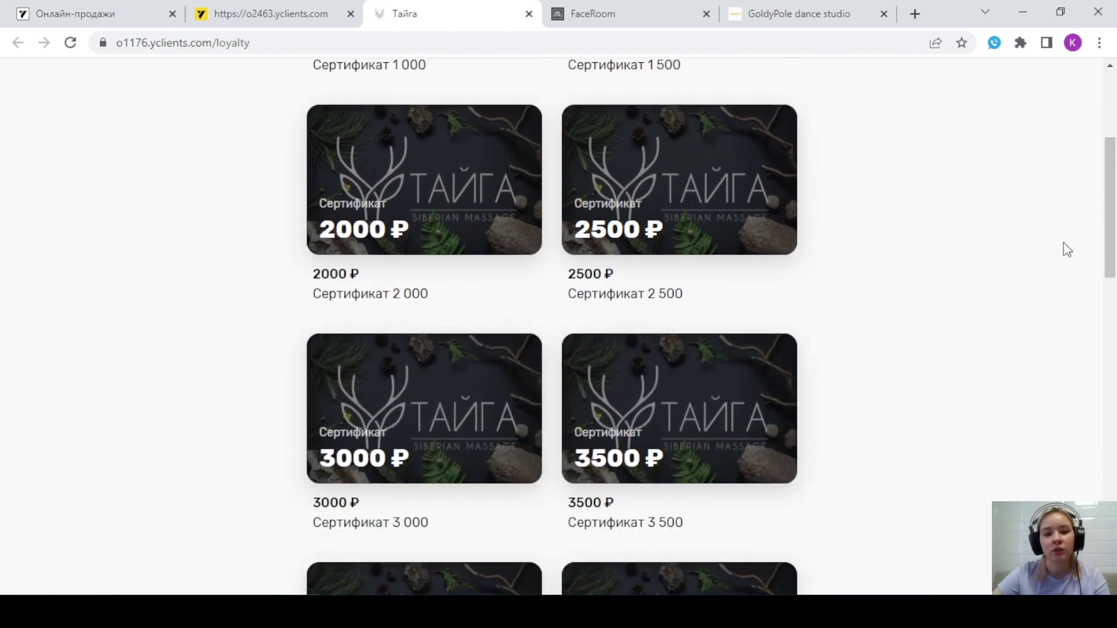
scroll(1067, 249, "up", 4)
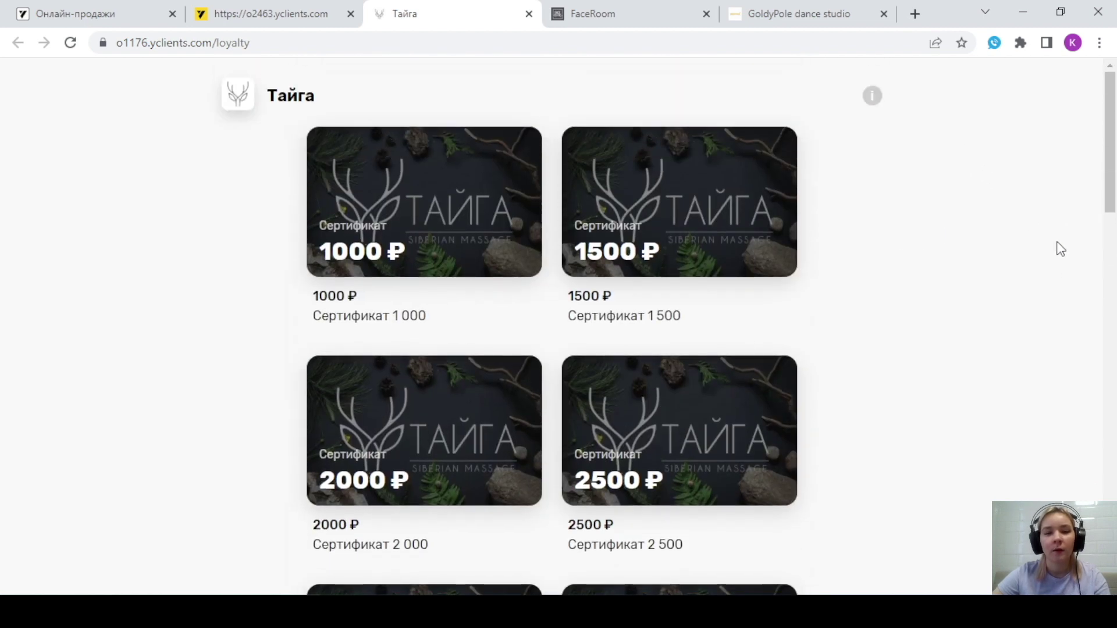
key("ctrl+Tab")
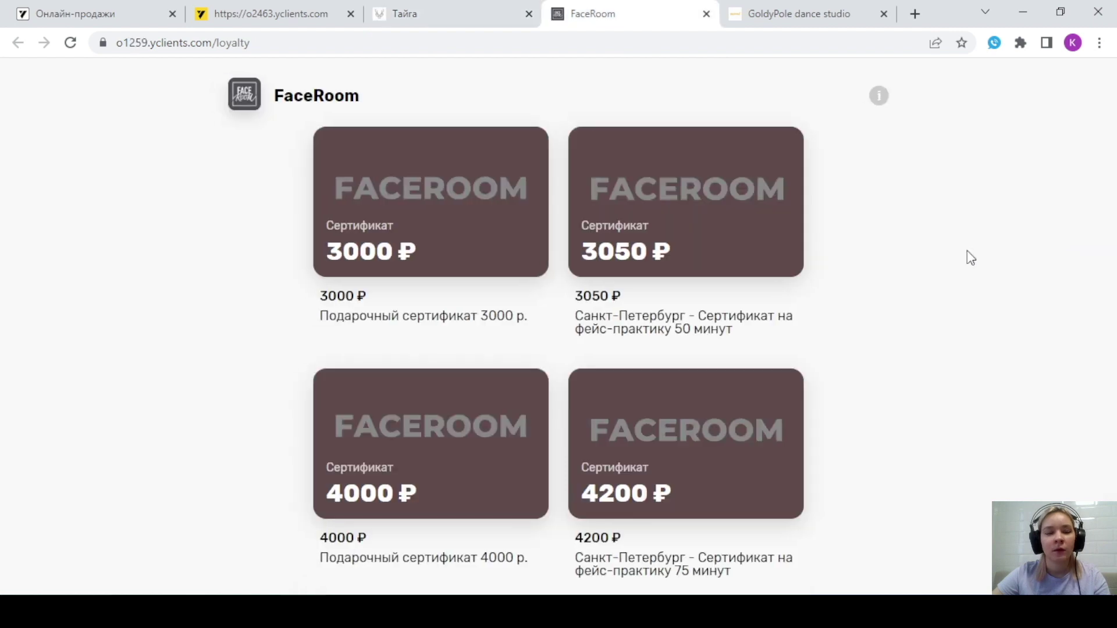
scroll(1073, 265, "down", 3)
scroll(1073, 272, "down", 3)
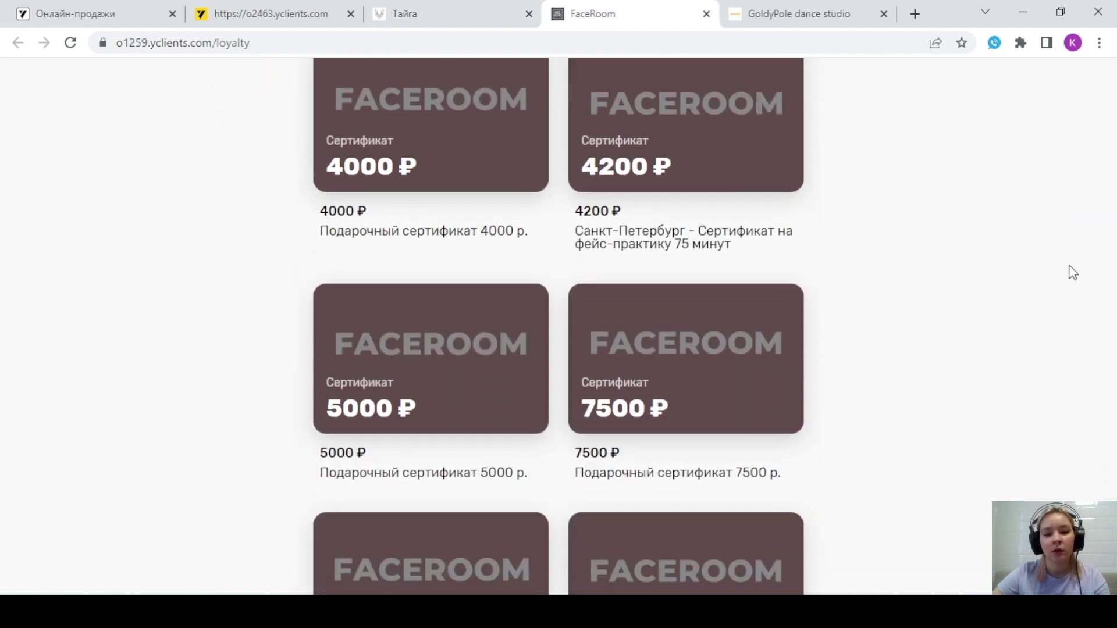
scroll(1074, 273, "up", 5)
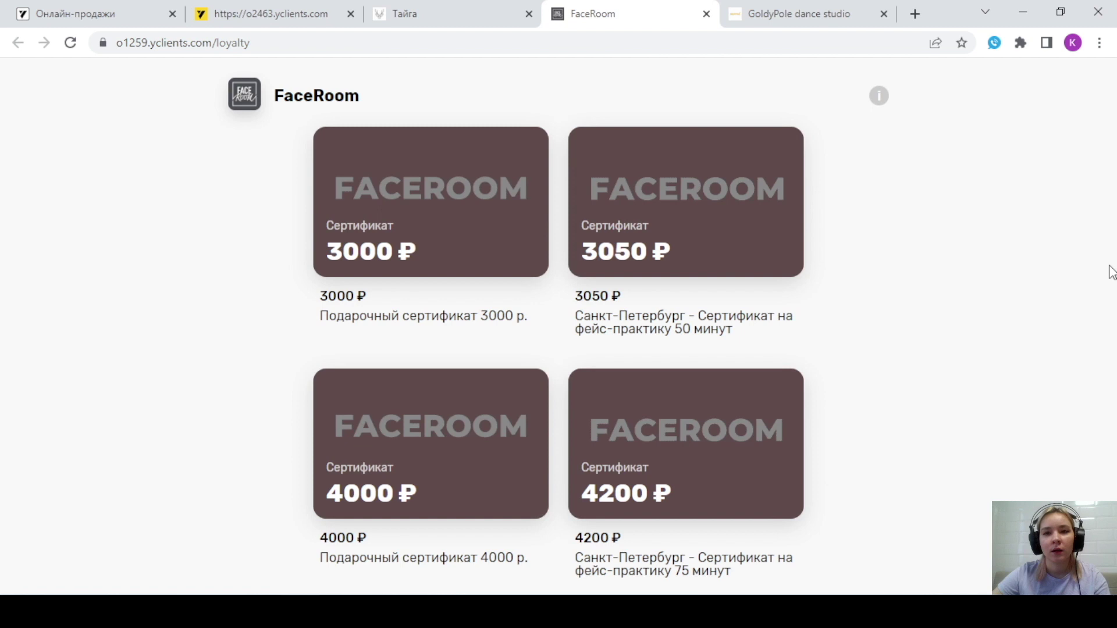
key("ctrl+Tab")
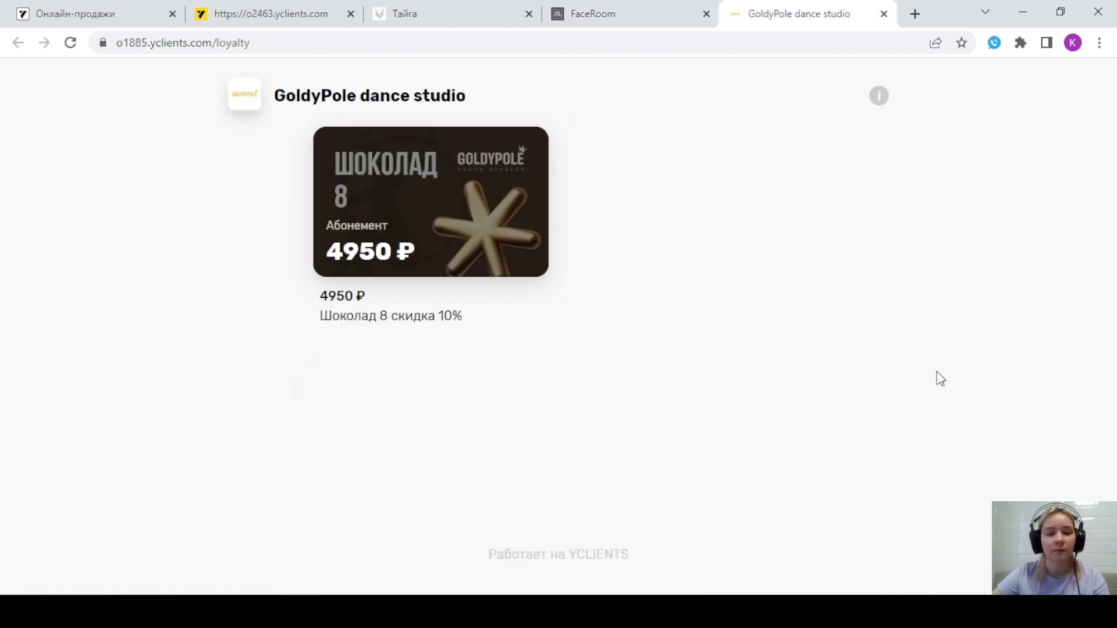
left_click(251, 13)
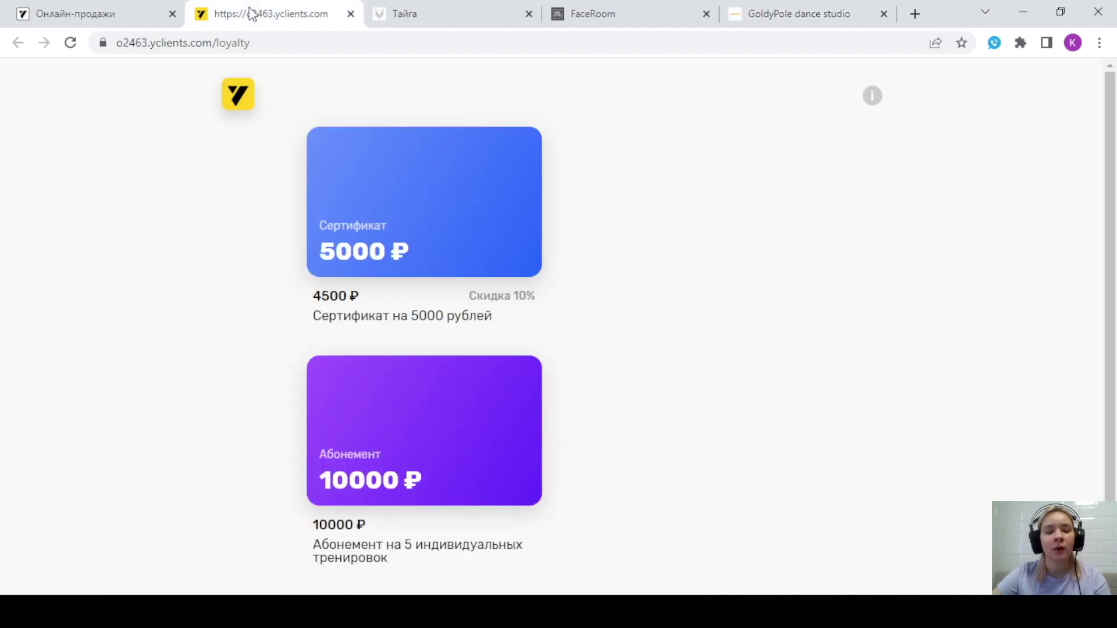
Return to the network's online-sales widget settings and switch to the МФЦ внедрение branch.
left_click(68, 14)
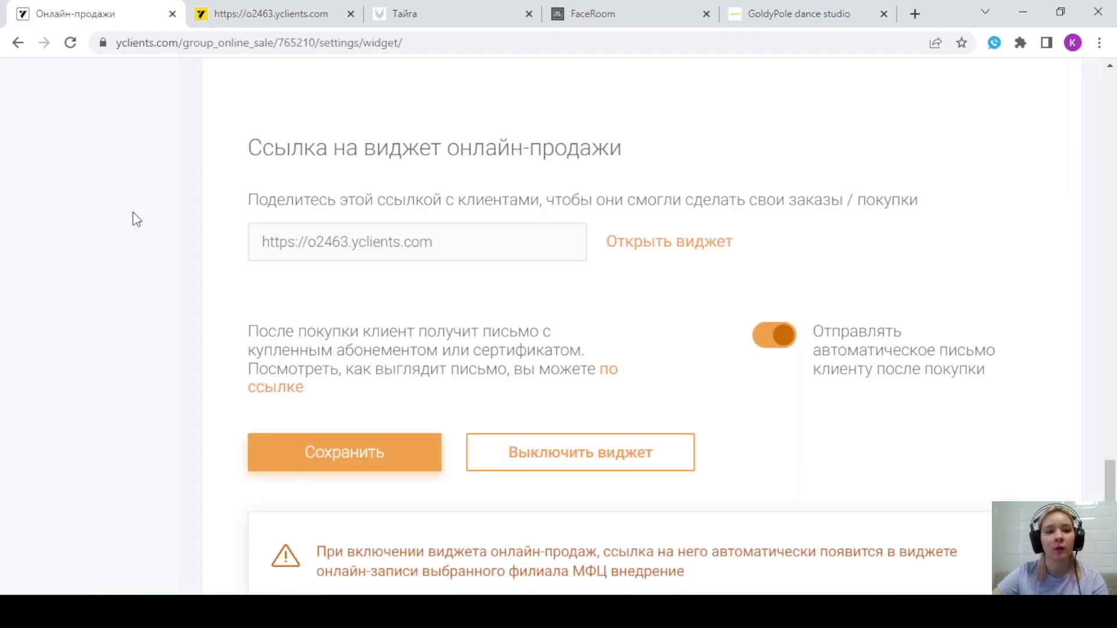
scroll(134, 214, "up", 15)
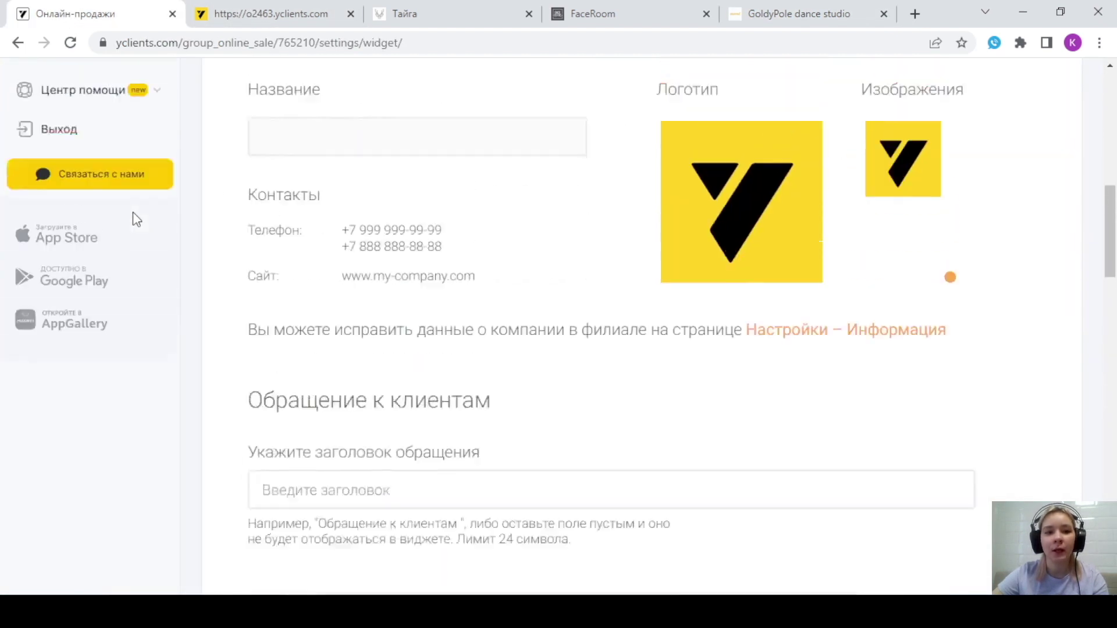
scroll(133, 212, "up", 10)
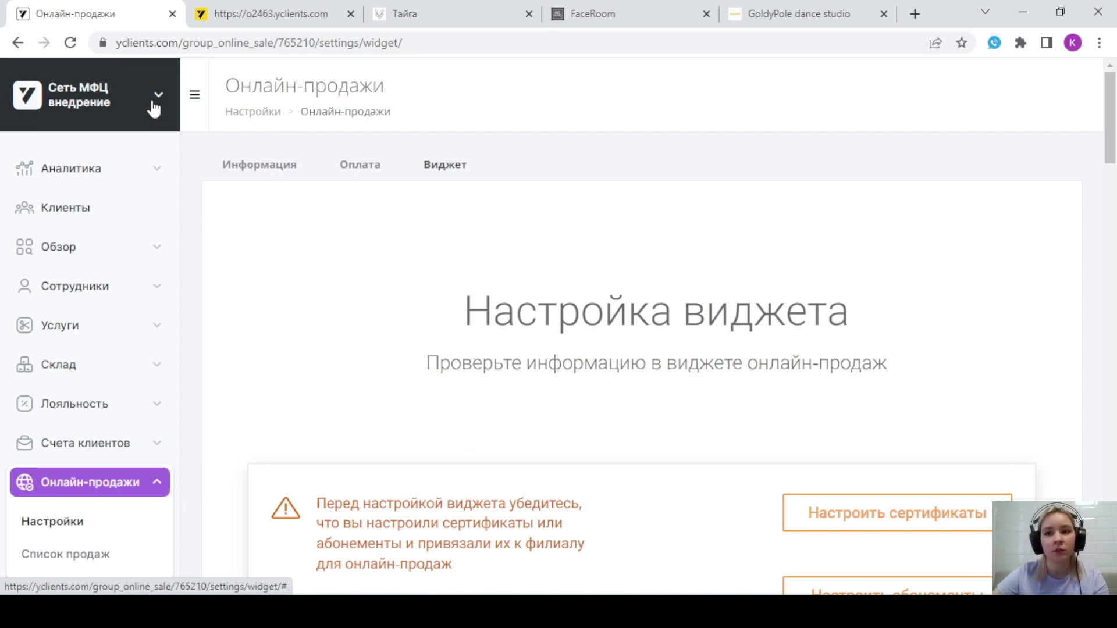
left_click(137, 110)
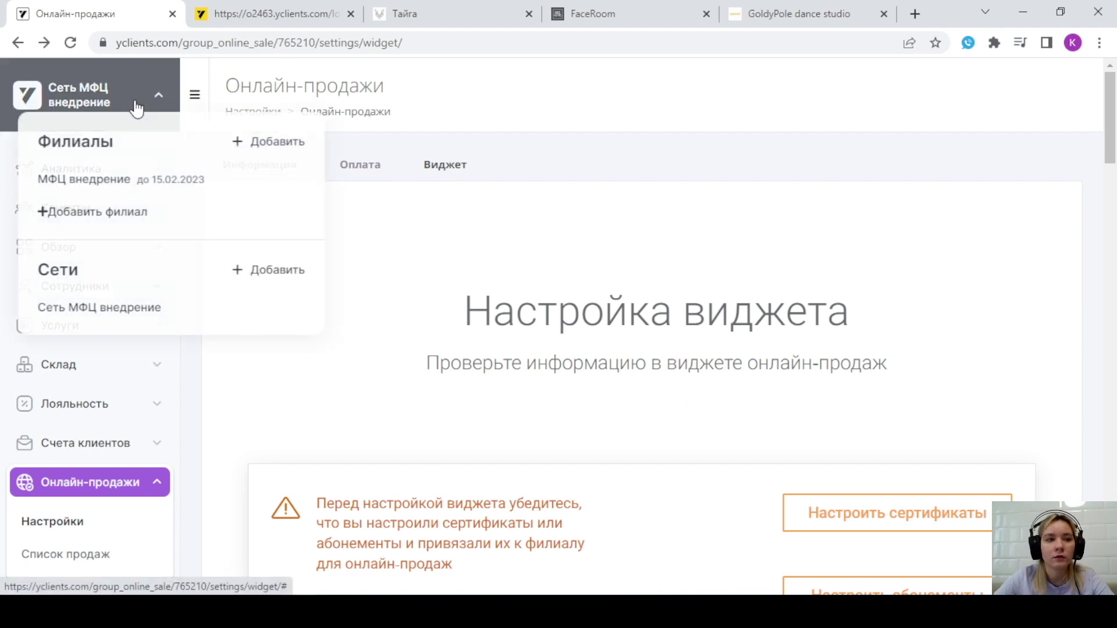
left_click(118, 181)
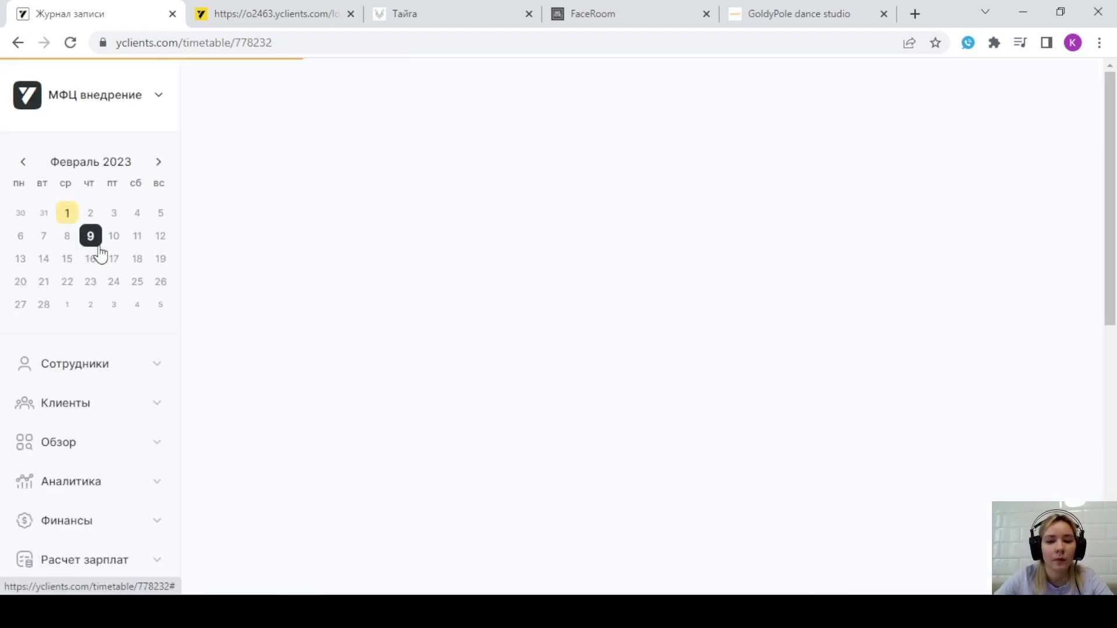
Open the branch's cashless payment settings (Безналичная оплата) under finances and review the online prepayment, QR code and link payment methods.
scroll(100, 253, "down", 4)
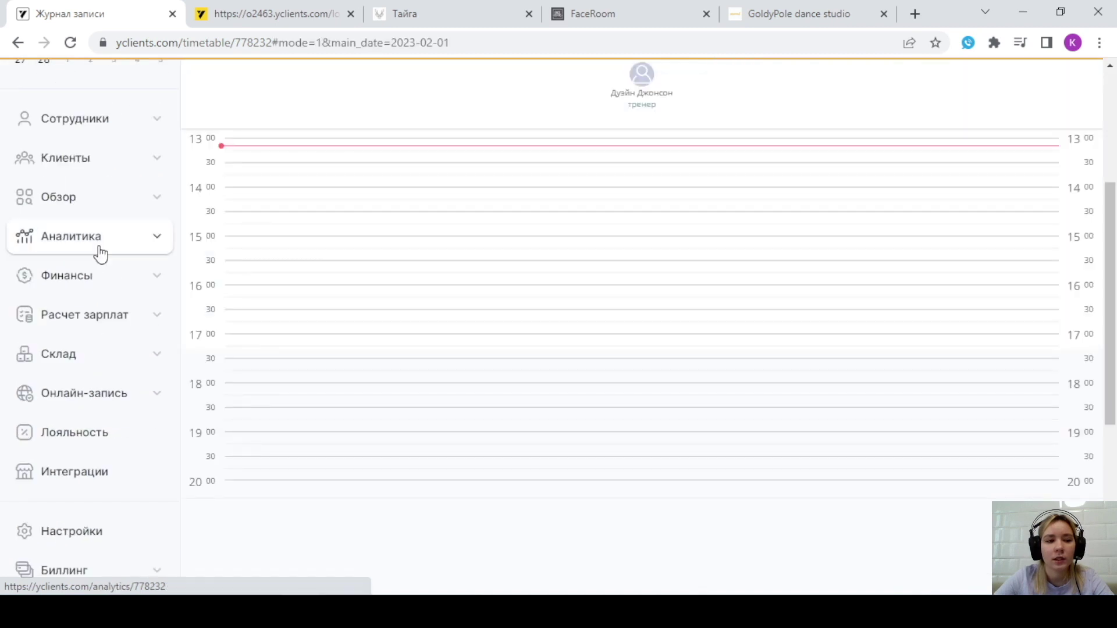
left_click(93, 285)
left_click(98, 547)
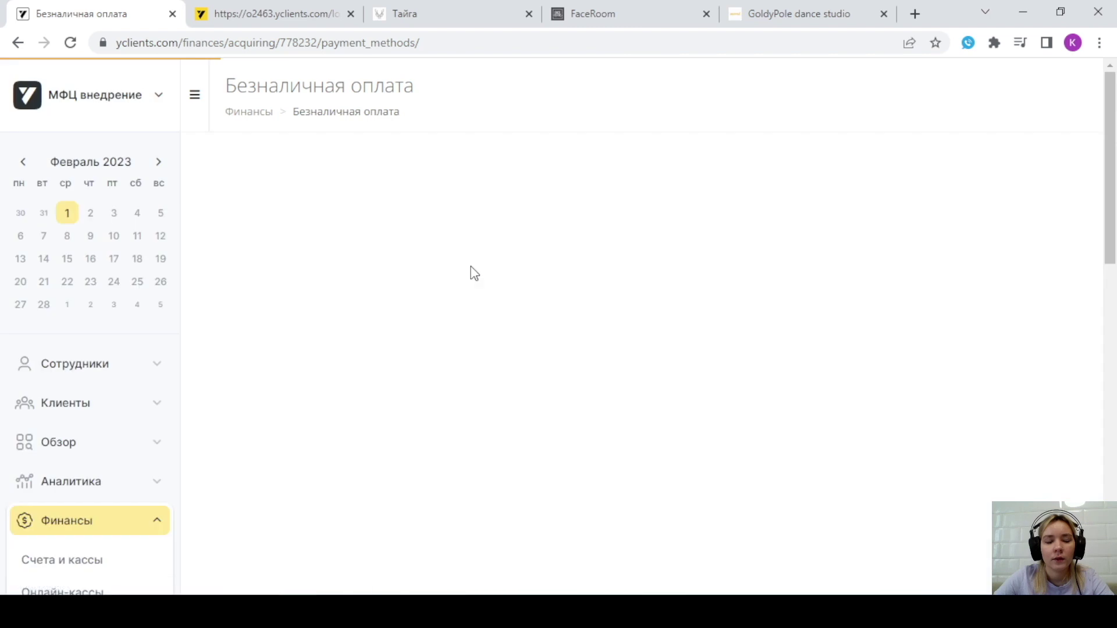
scroll(474, 272, "down", 2)
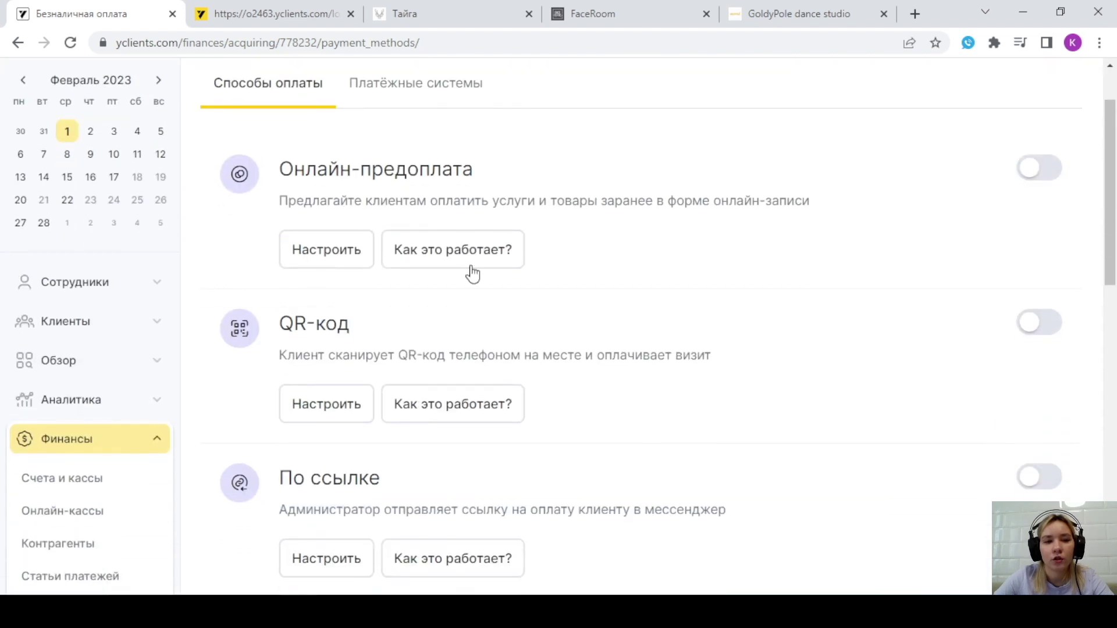
scroll(582, 233, "down", 1)
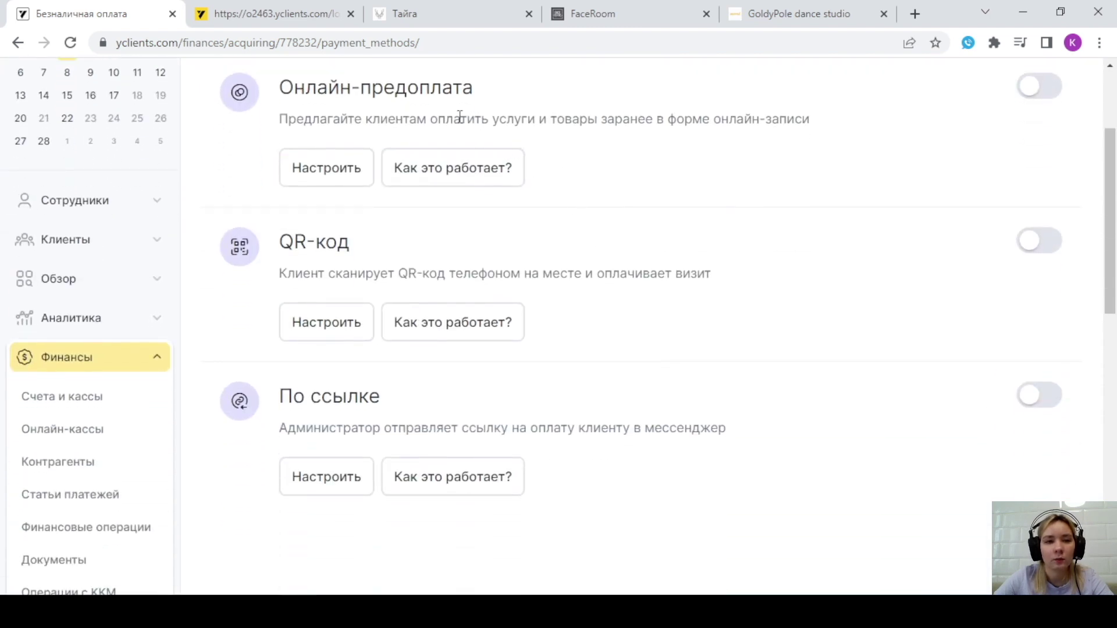
scroll(602, 184, "up", 3)
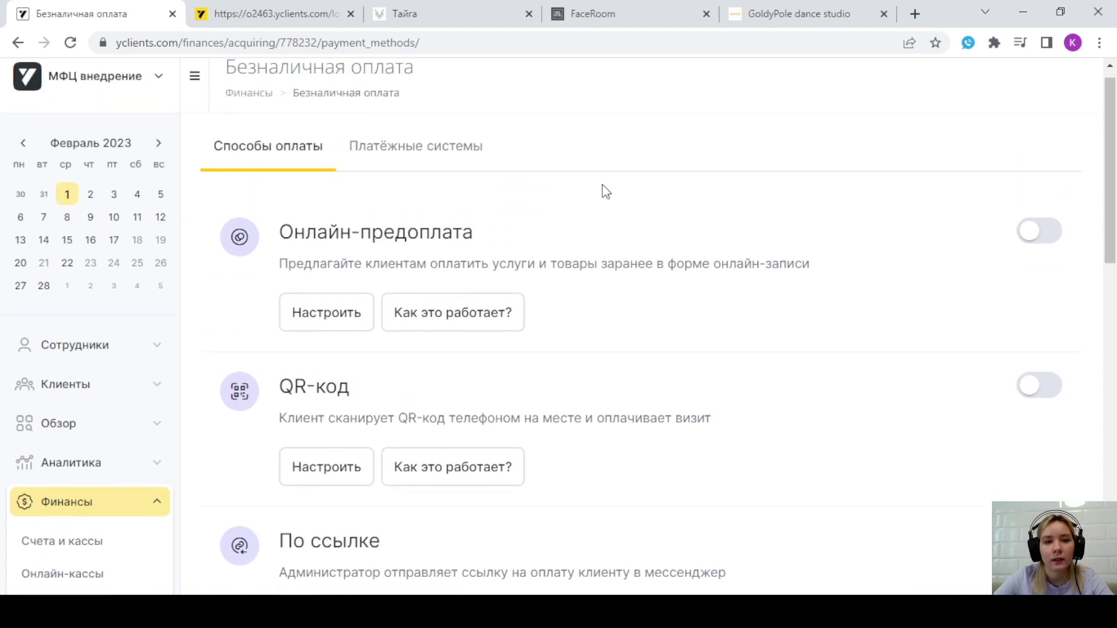
Examine the ЮKassa integration parameters and taxation section among the payment systems, and return to the payment systems list.
left_click(410, 174)
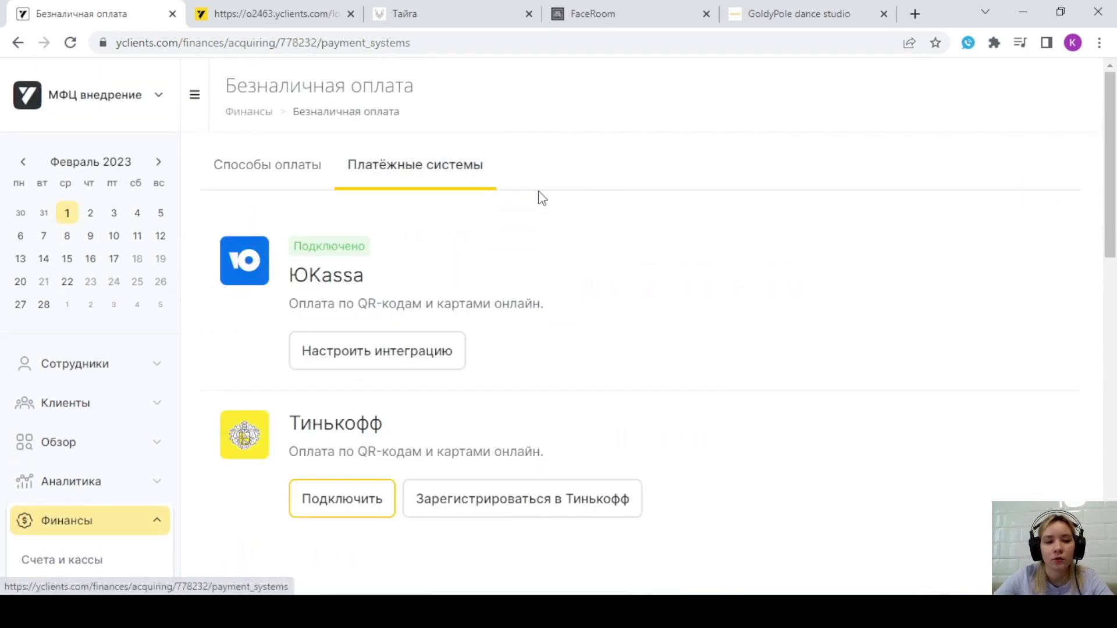
scroll(540, 196, "down", 2)
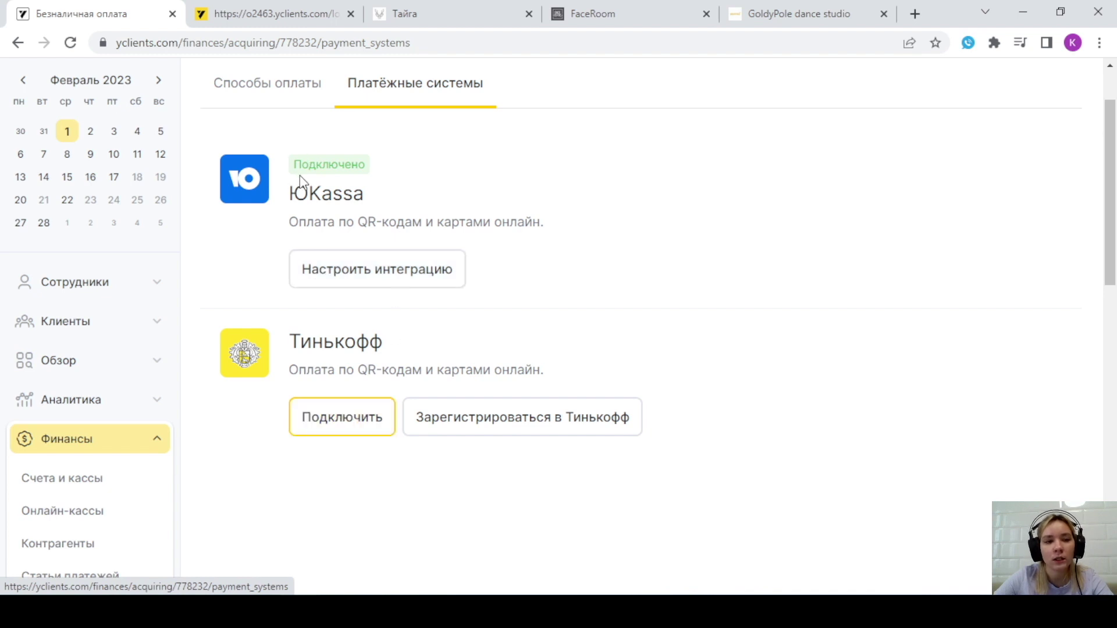
left_click(352, 276)
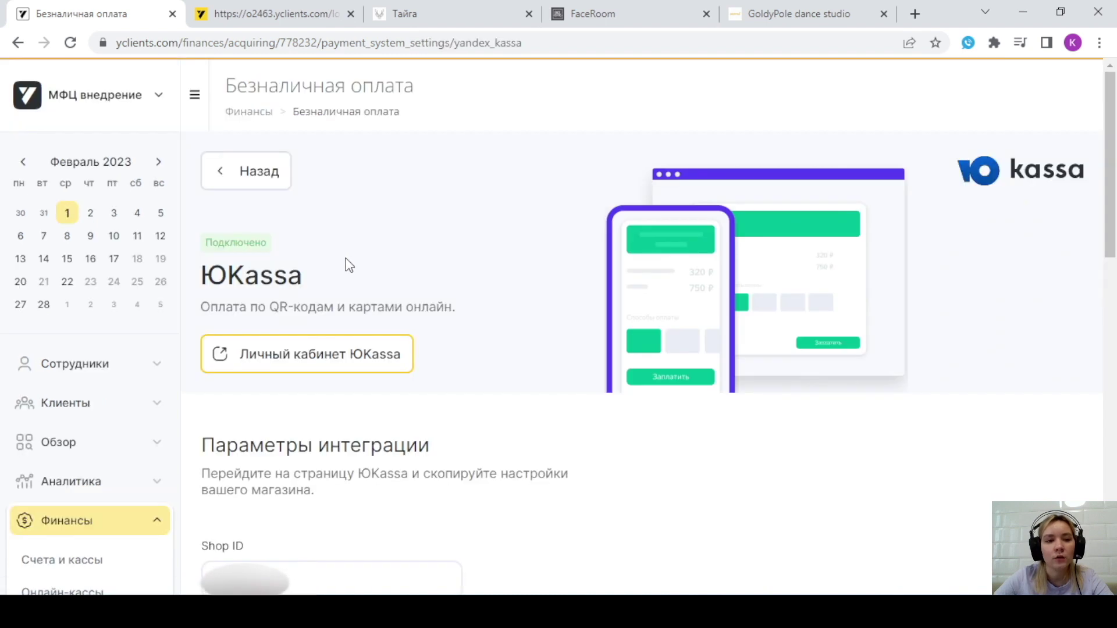
scroll(348, 259, "down", 3)
scroll(495, 258, "up", 1)
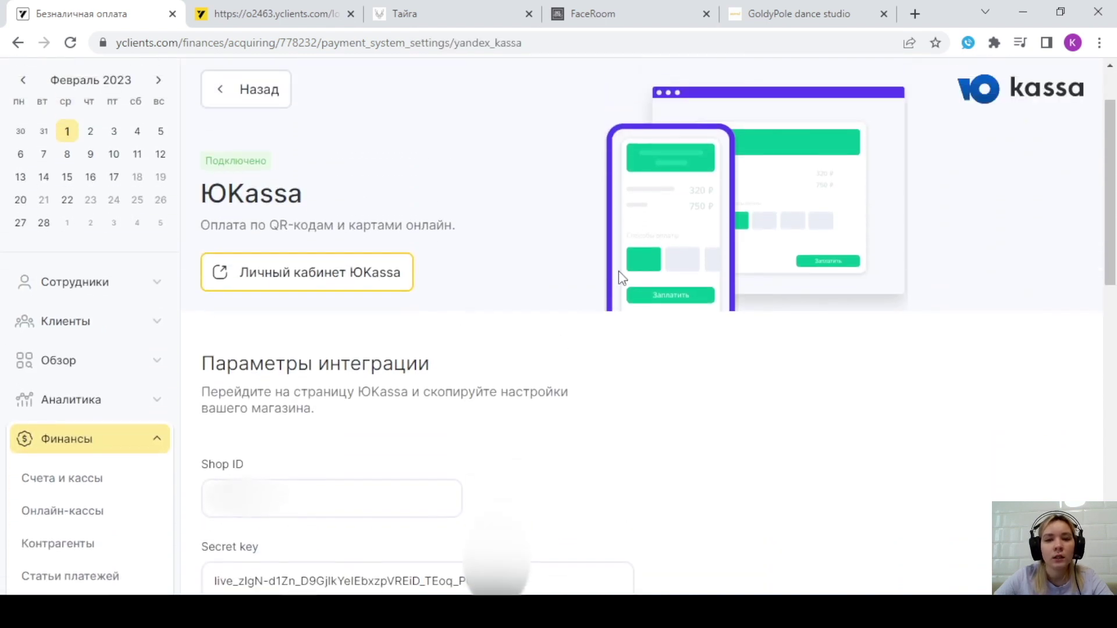
scroll(640, 224, "down", 1)
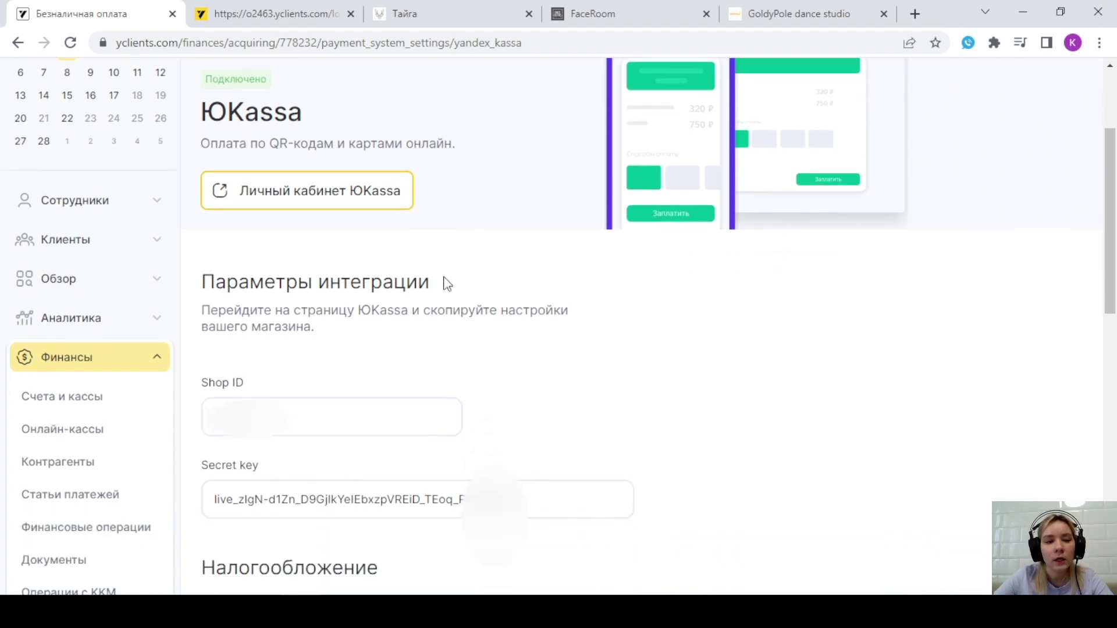
scroll(444, 274, "down", 2)
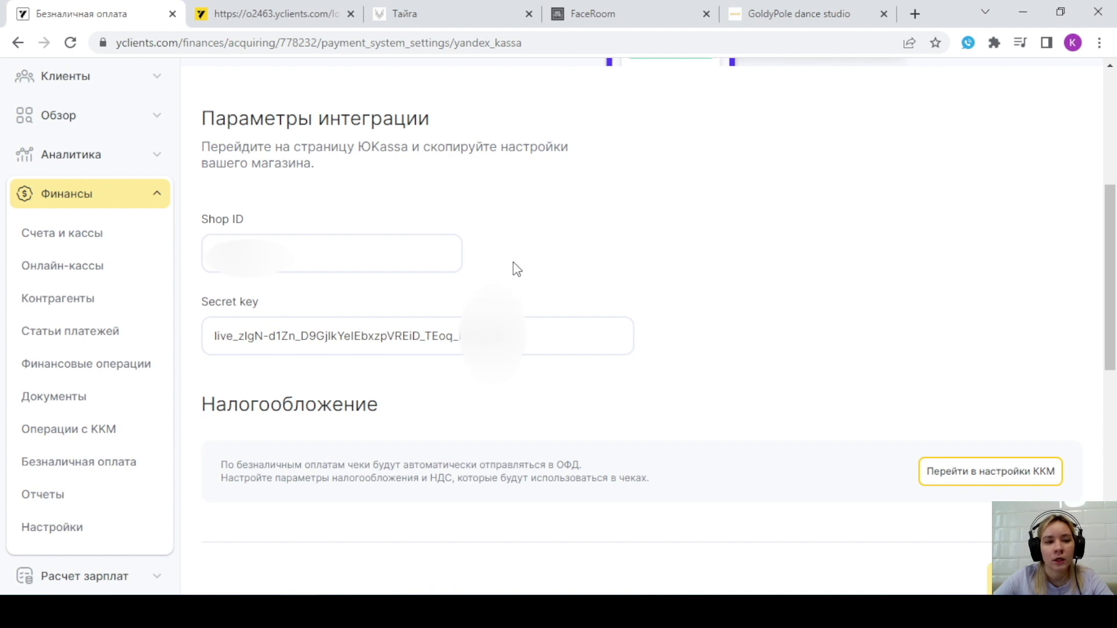
scroll(647, 314, "down", 3)
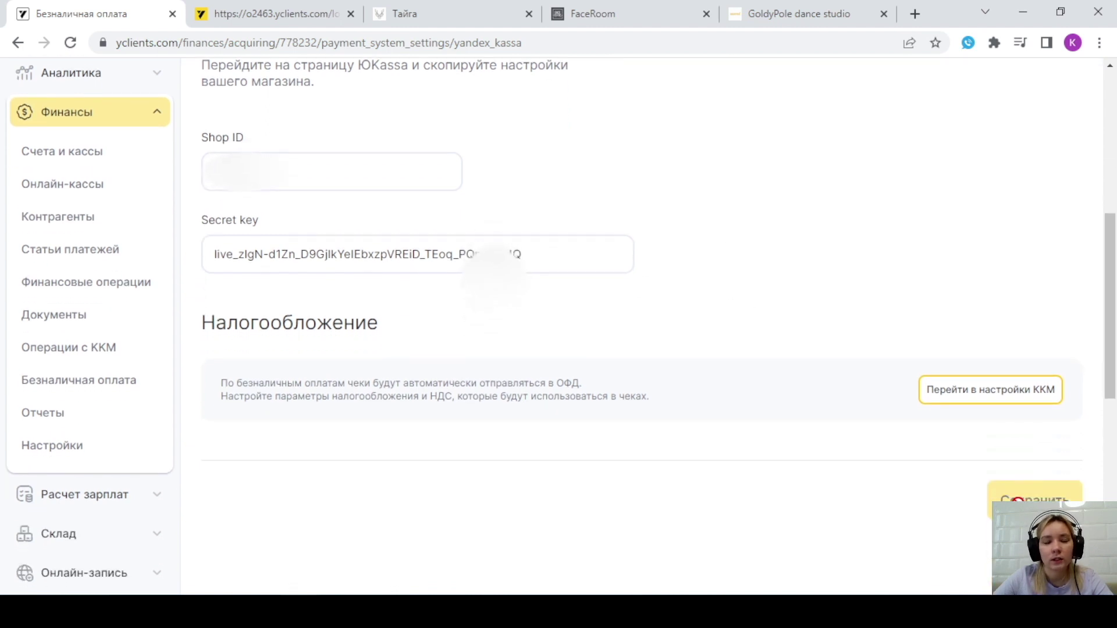
scroll(931, 414, "up", 5)
scroll(927, 405, "up", 3)
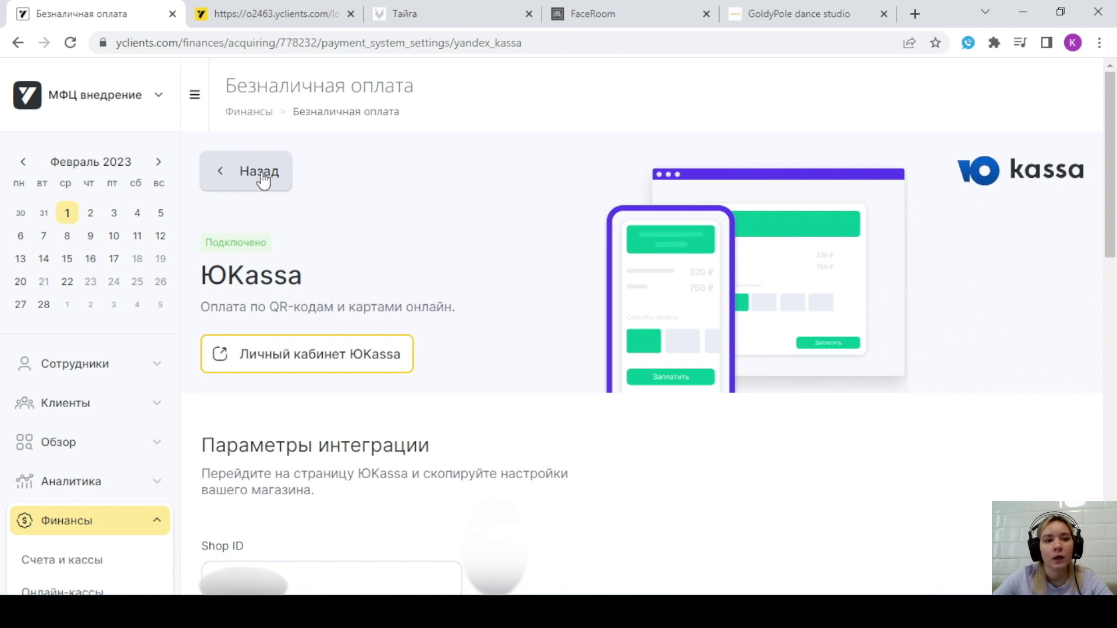
left_click(241, 174)
Examine the terminal and password fields required to connect Тинькофф, and return to the payment systems list.
scroll(497, 273, "down", 1)
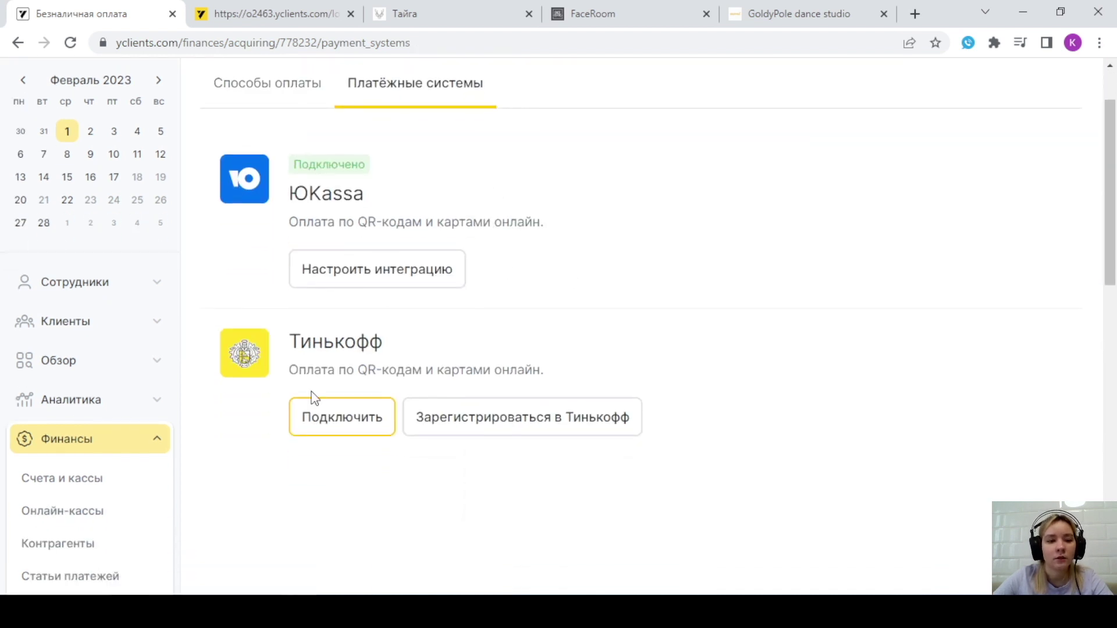
left_click(341, 419)
scroll(628, 365, "down", 2)
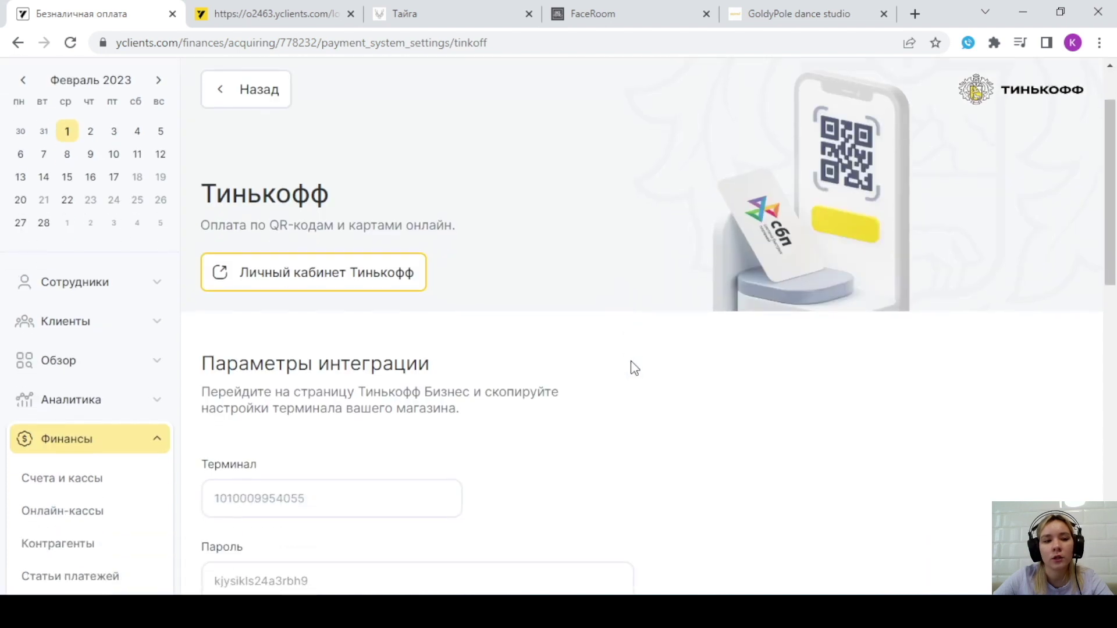
scroll(666, 270, "down", 1)
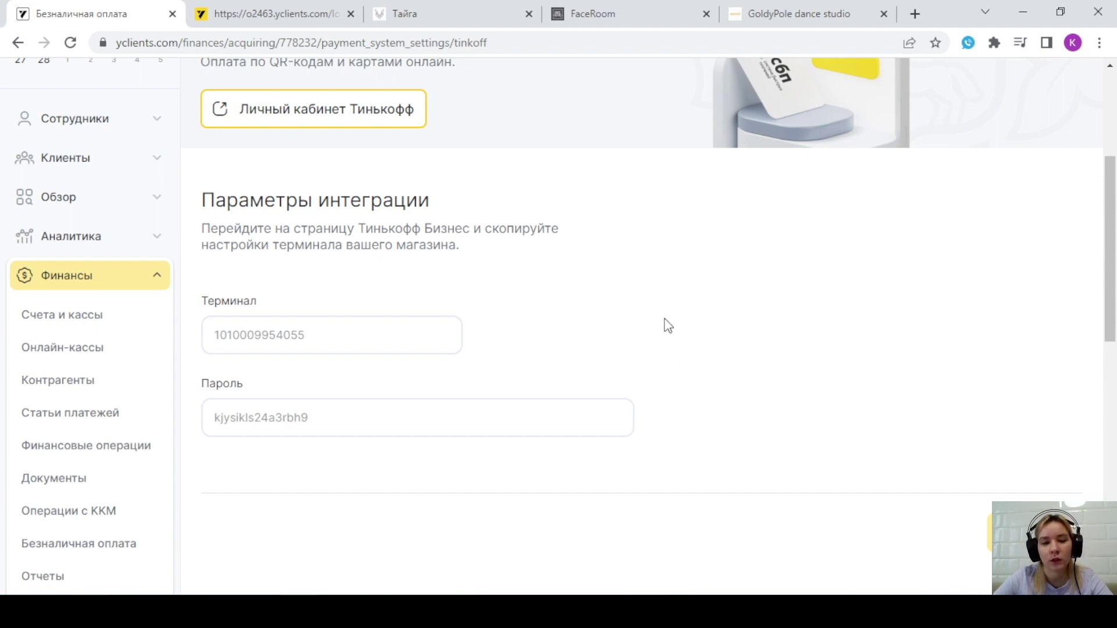
scroll(910, 470, "up", 4)
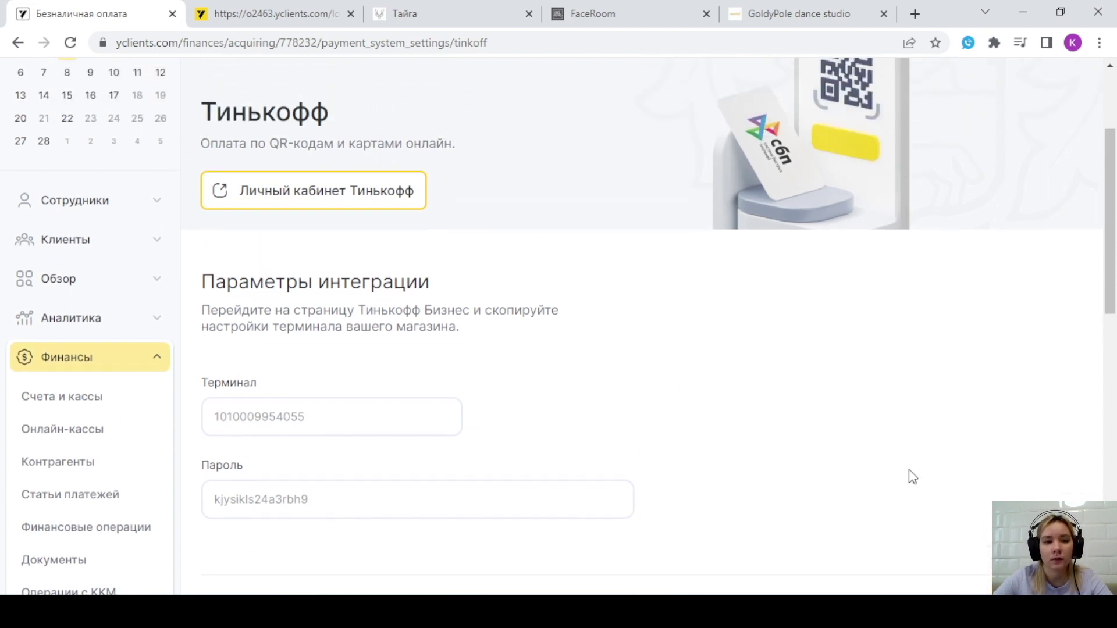
left_click(271, 185)
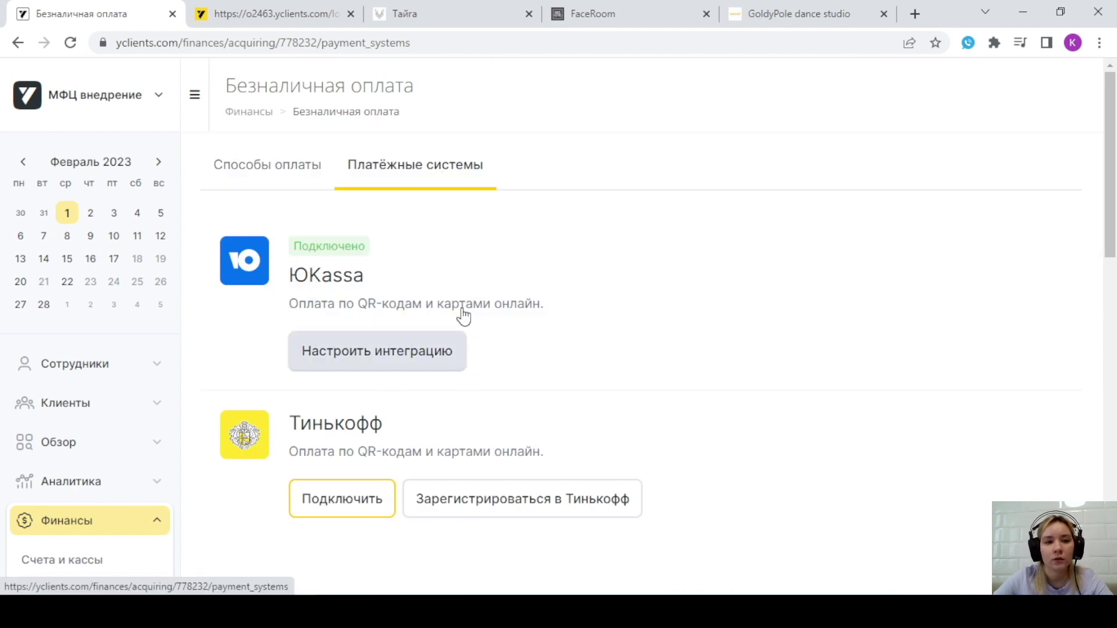
Enable the online prepayment (Онлайн-предоплата), QR code (QR-код) and link (По ссылке) payment methods for the branch.
left_click(270, 174)
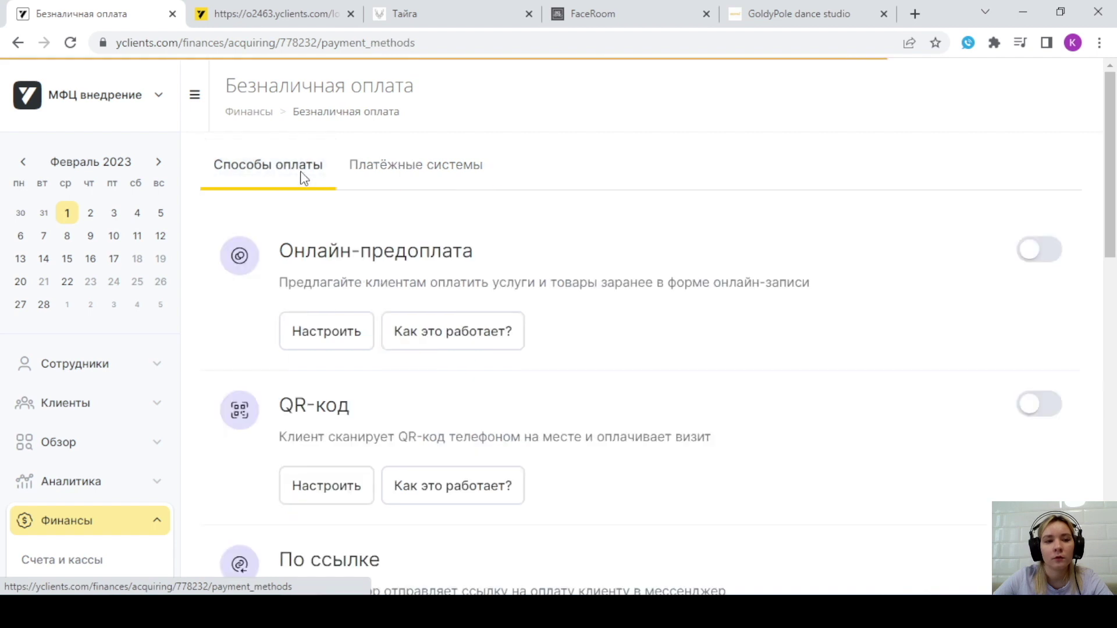
scroll(300, 172, "down", 1)
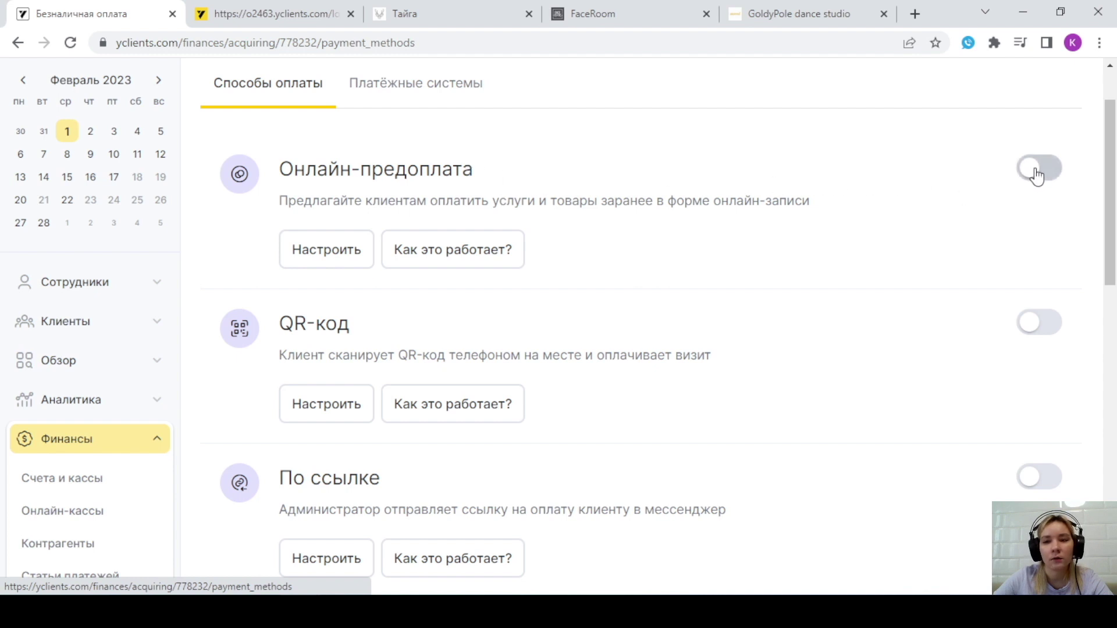
scroll(1033, 175, "down", 1)
left_click(1033, 88)
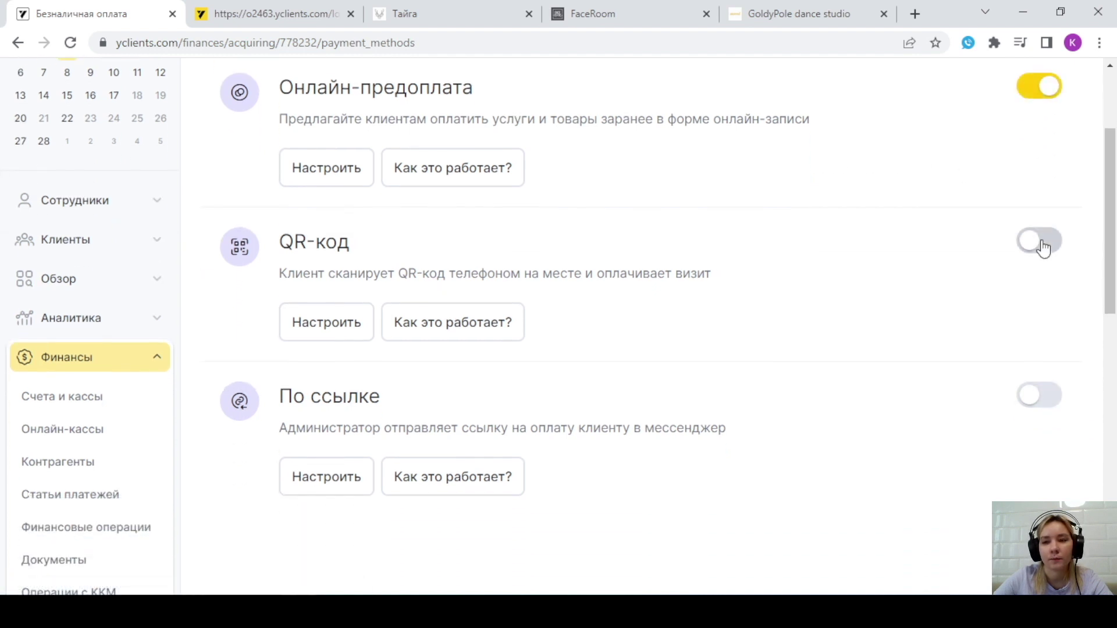
left_click(1042, 241)
left_click(1047, 397)
scroll(826, 315, "up", 1)
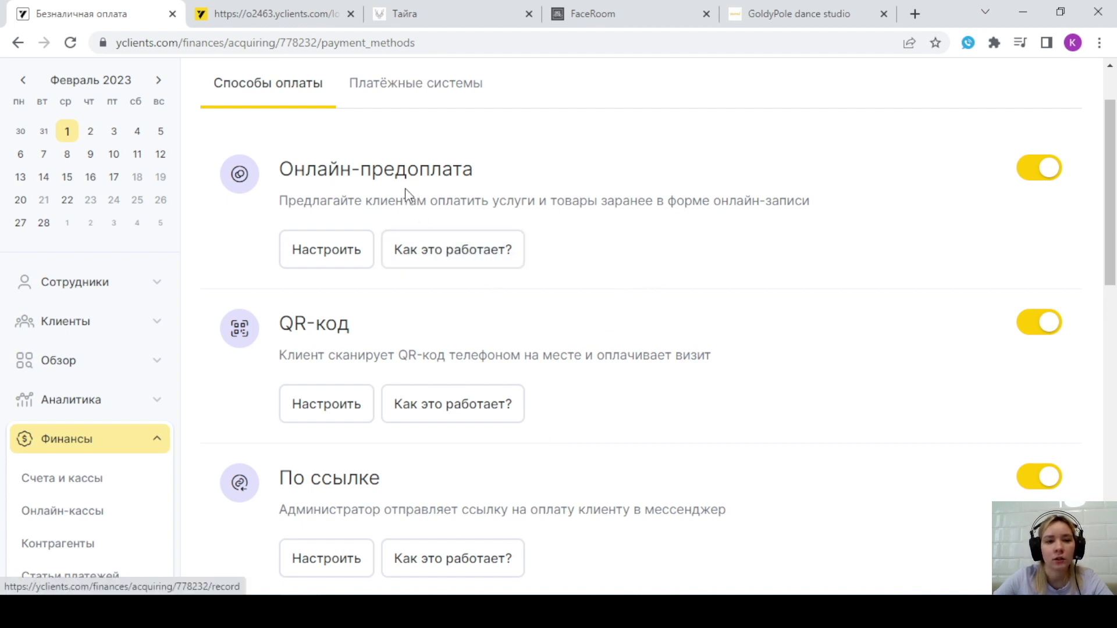
Review the page explaining how online prepayment (Онлайн-предоплата) works, and return to the payment methods list.
scroll(447, 338, "down", 2)
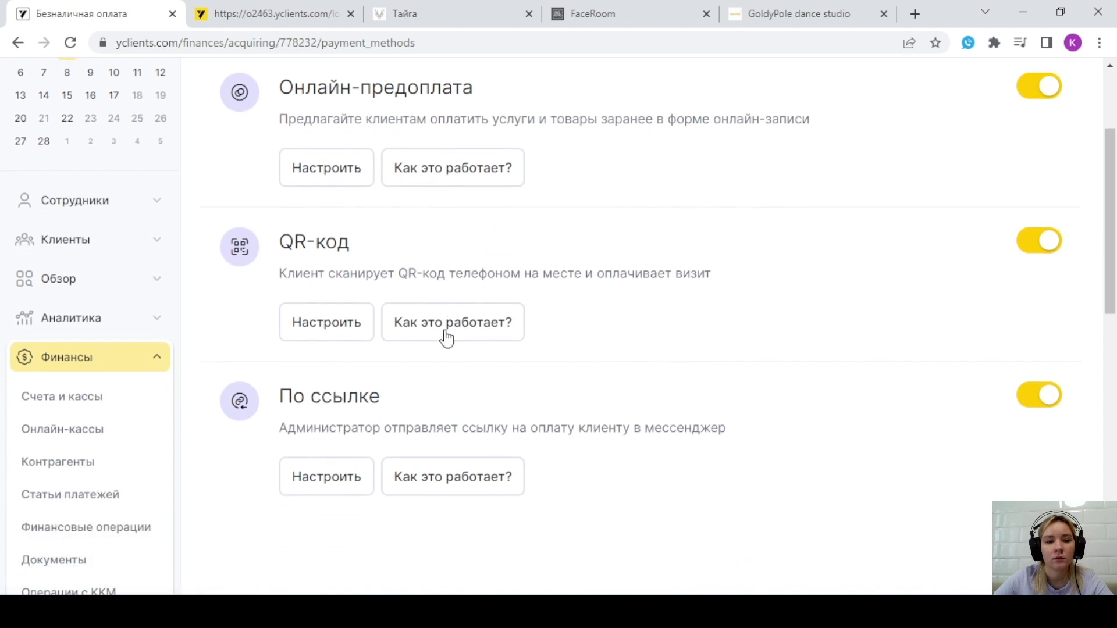
left_click(466, 180)
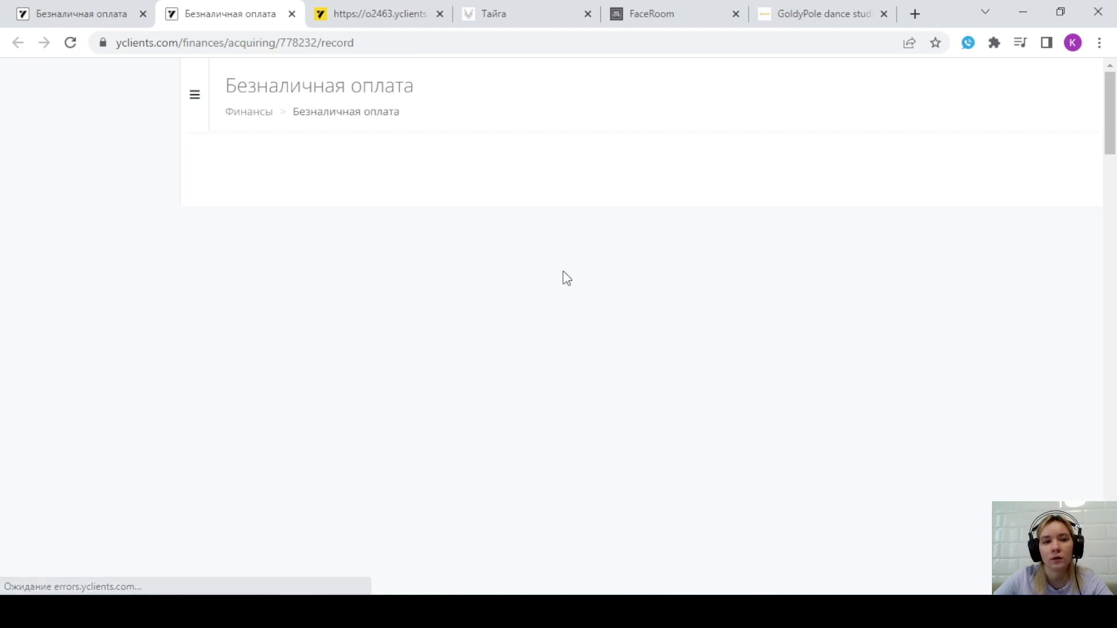
scroll(606, 276, "down", 5)
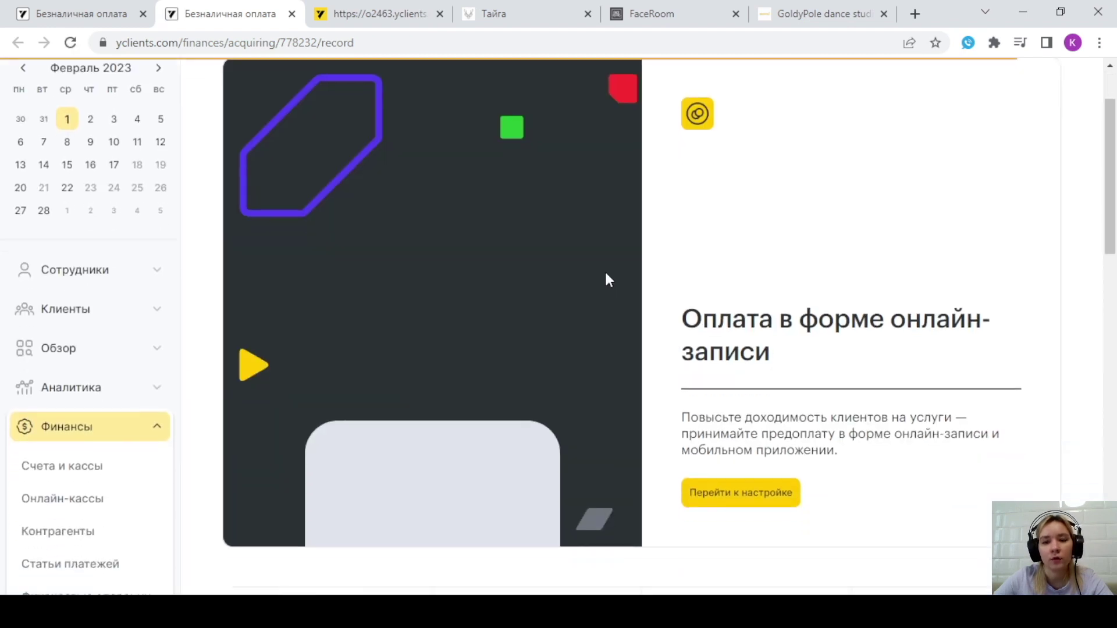
scroll(606, 277, "down", 15)
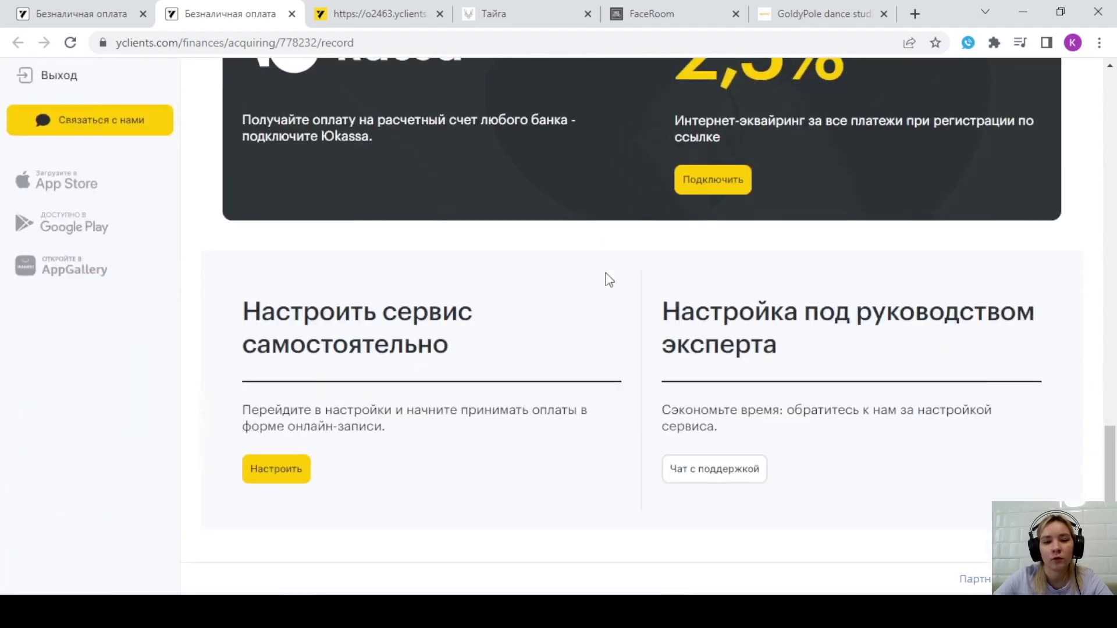
scroll(559, 233, "up", 3)
scroll(510, 198, "up", 15)
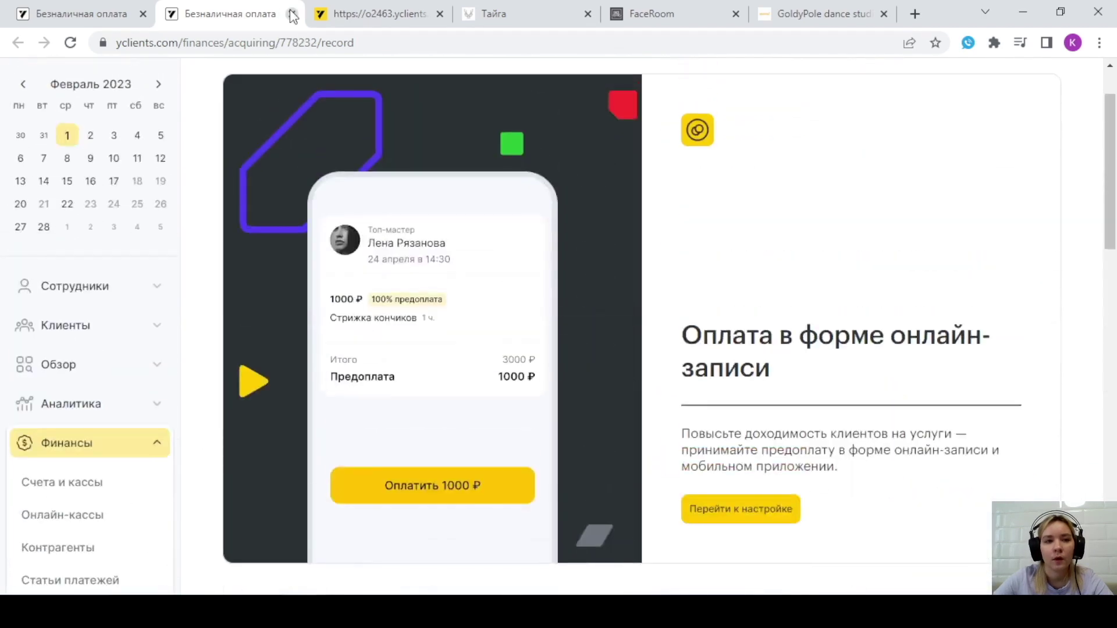
key("ctrl+w")
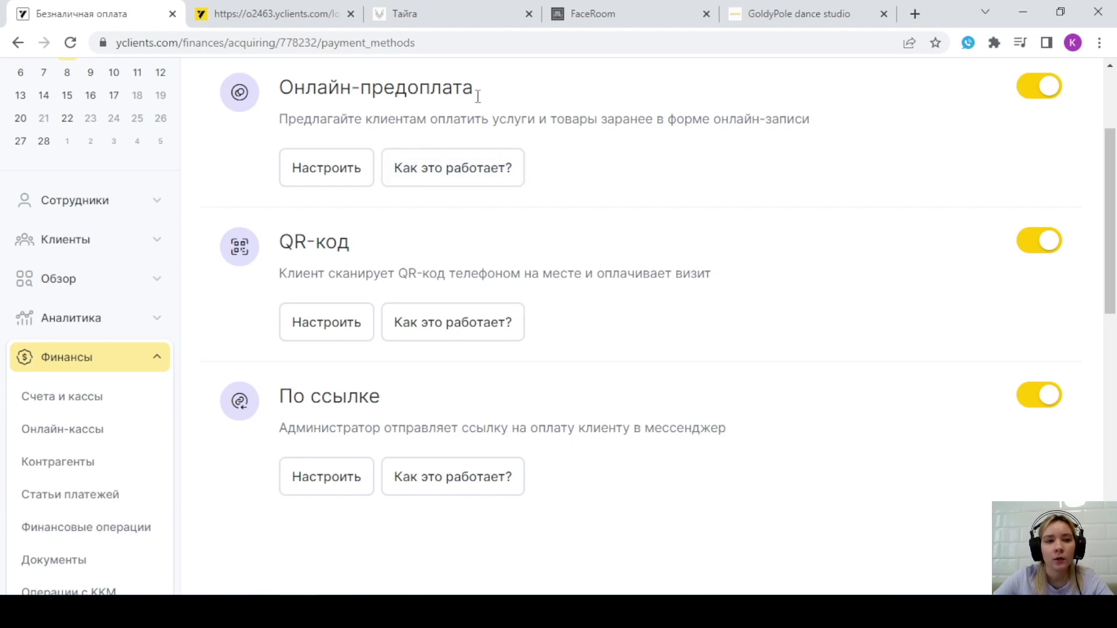
Open the online prepayment (Онлайн-предоплата) settings and check the payment system options, leaving ЮKassa selected.
left_click(321, 171)
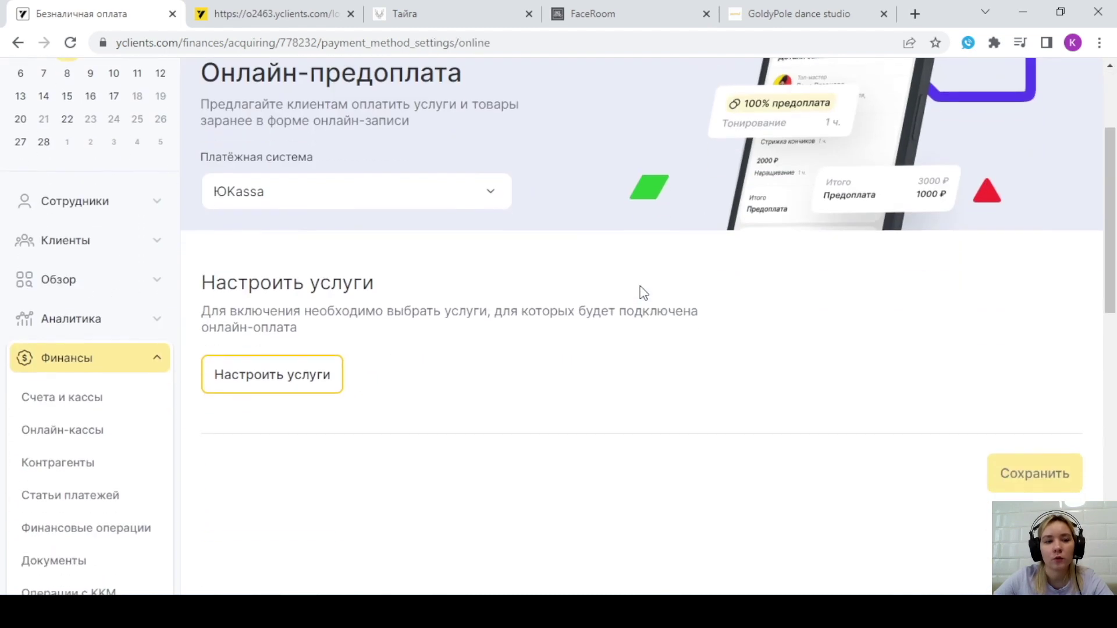
scroll(643, 293, "up", 2)
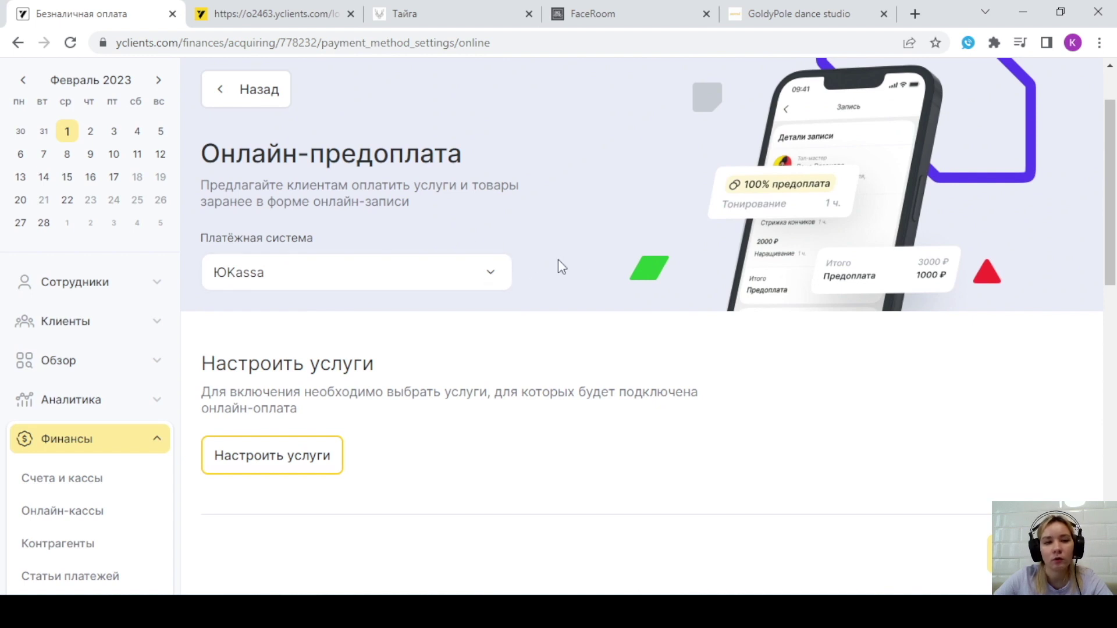
scroll(558, 260, "down", 2)
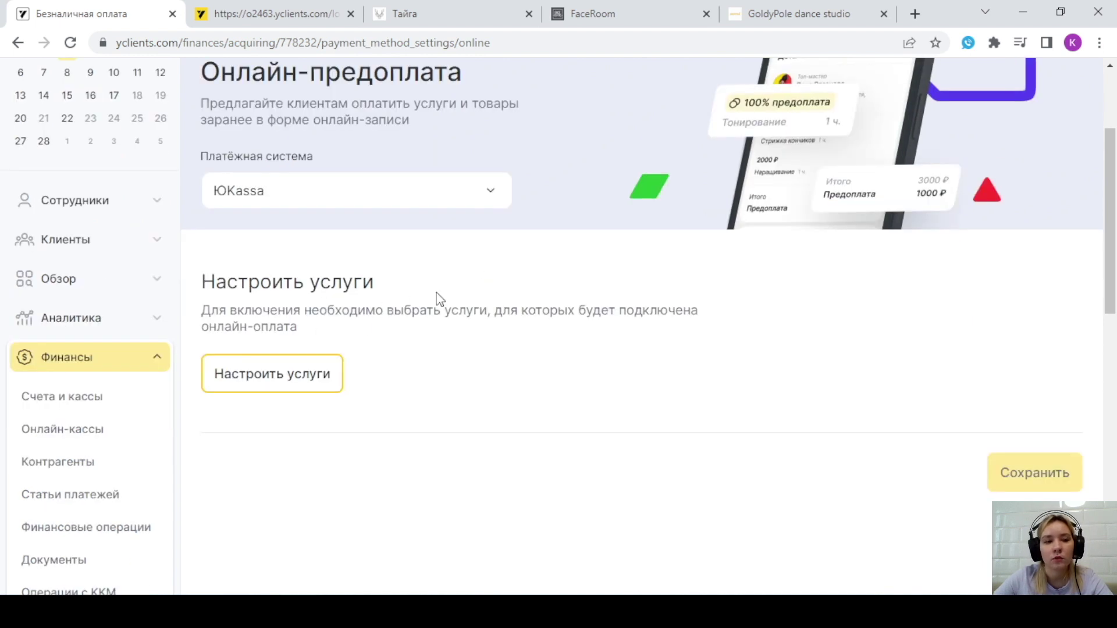
scroll(466, 296, "up", 2)
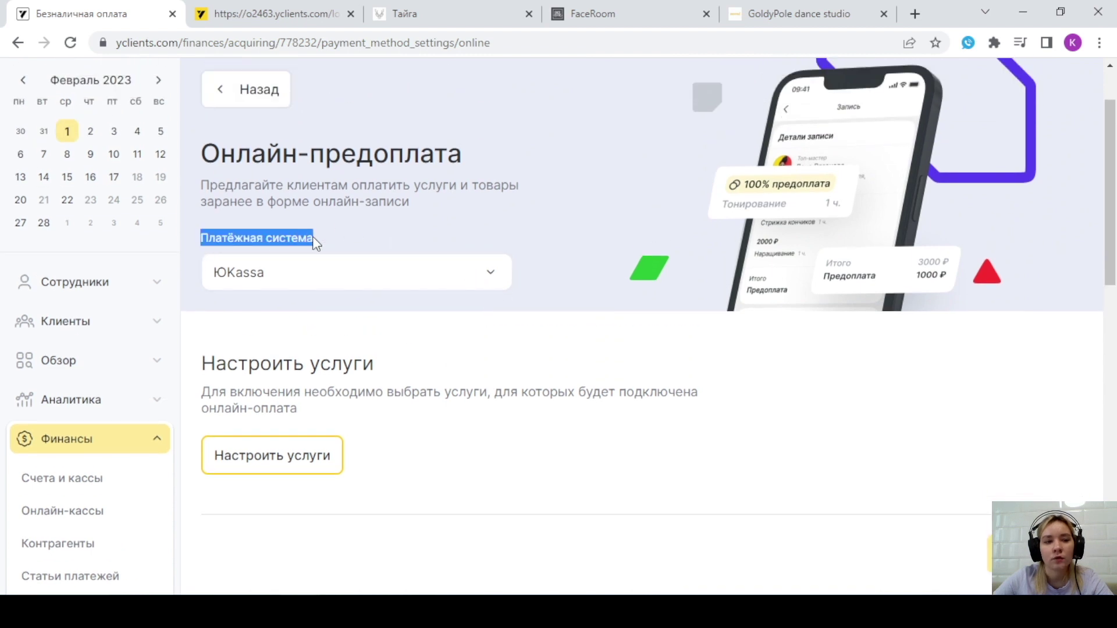
left_click(585, 280)
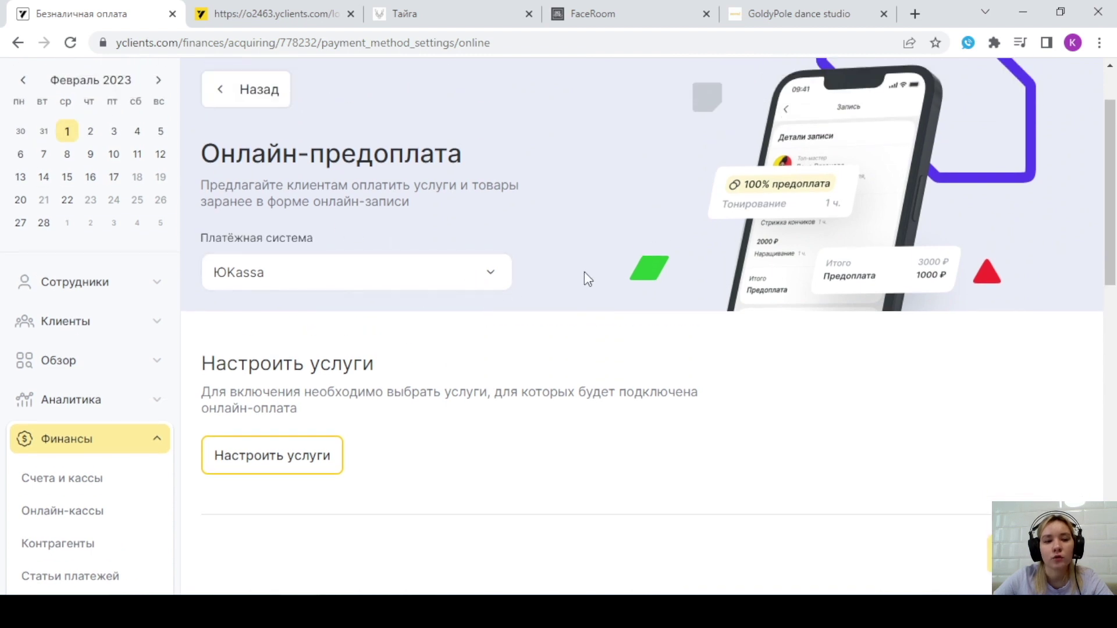
left_click(418, 284)
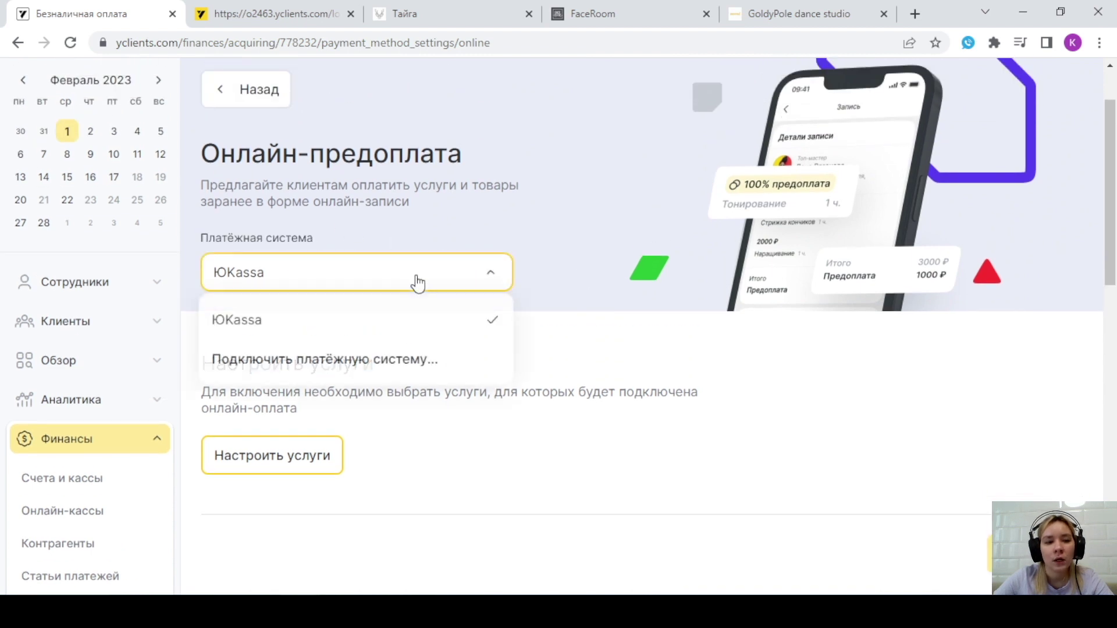
left_click(469, 275)
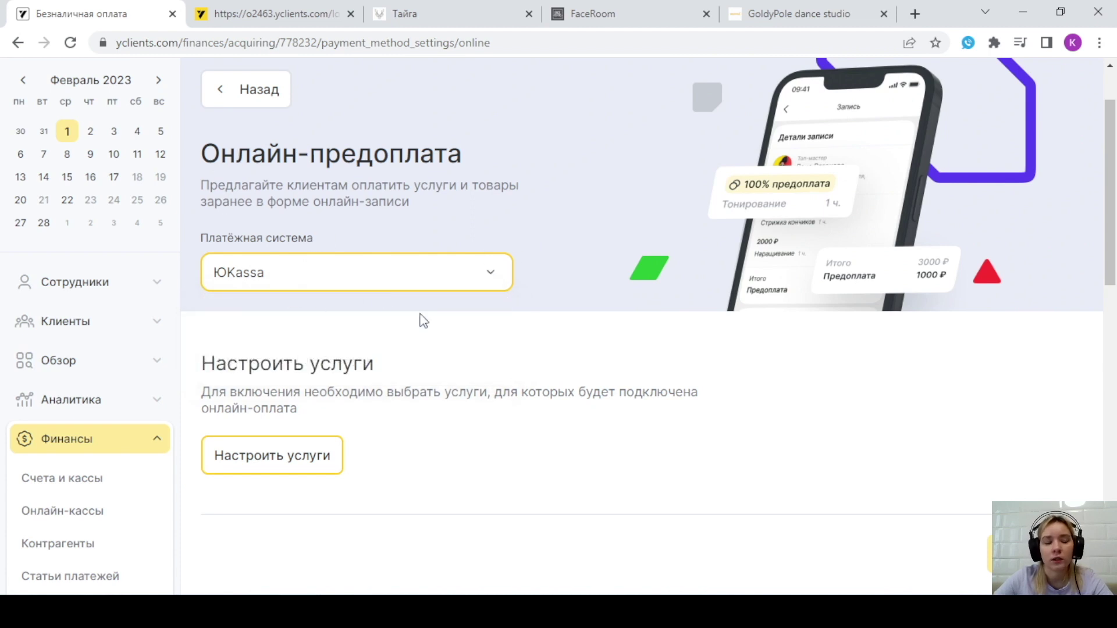
scroll(452, 393, "down", 1)
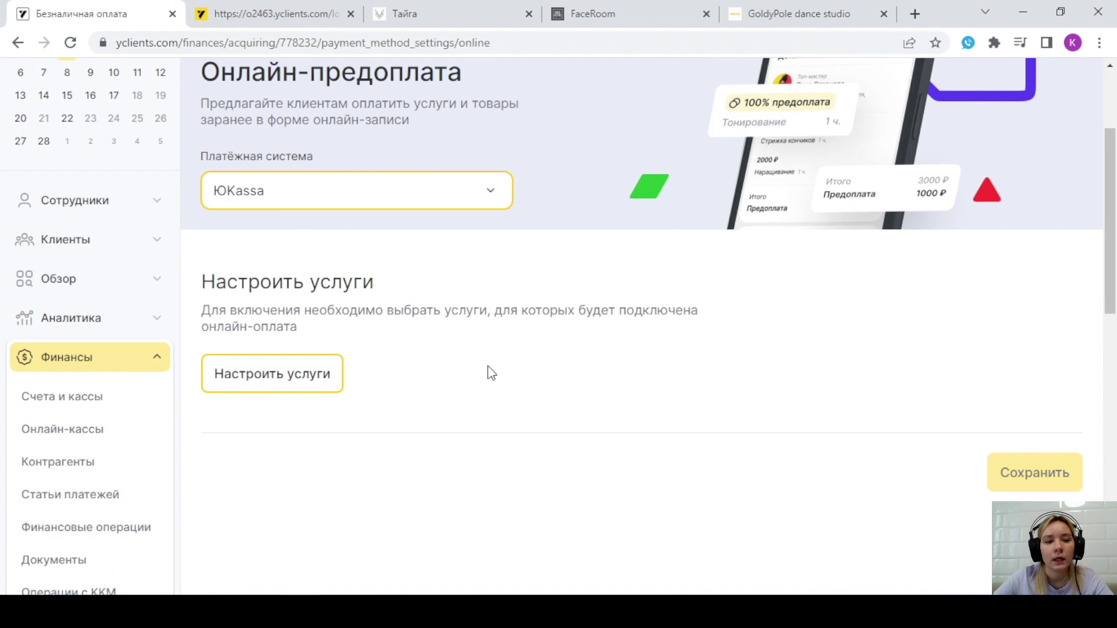
Open the service setup for online prepayment and turn on optional prepayment (Необязательная предоплата) for all services.
left_click(292, 379)
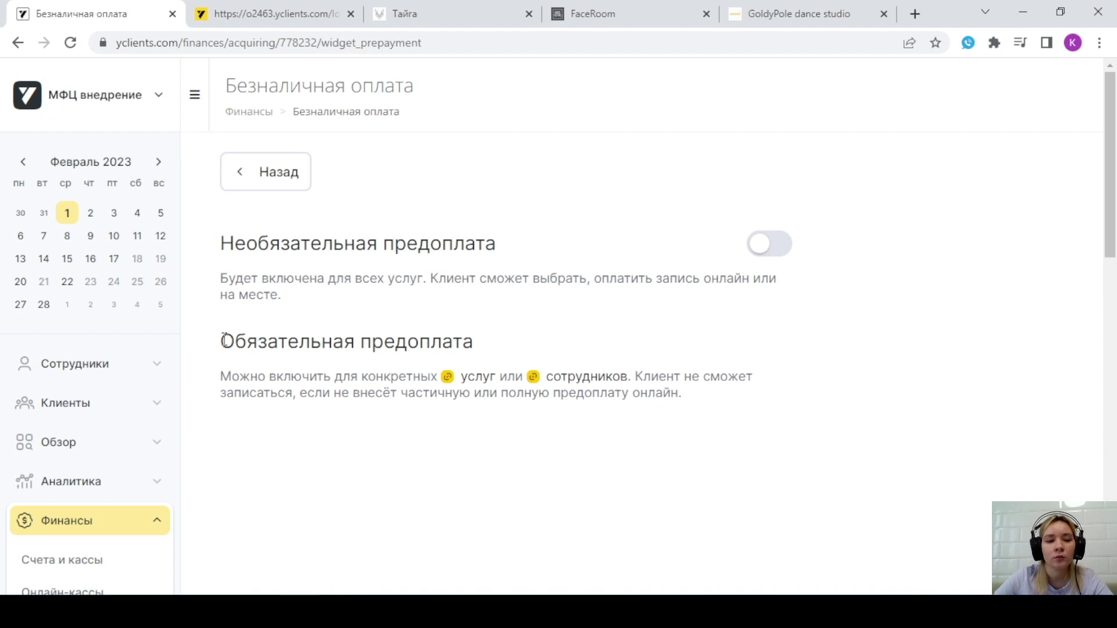
left_click_drag(224, 341, 481, 356)
left_click(519, 340)
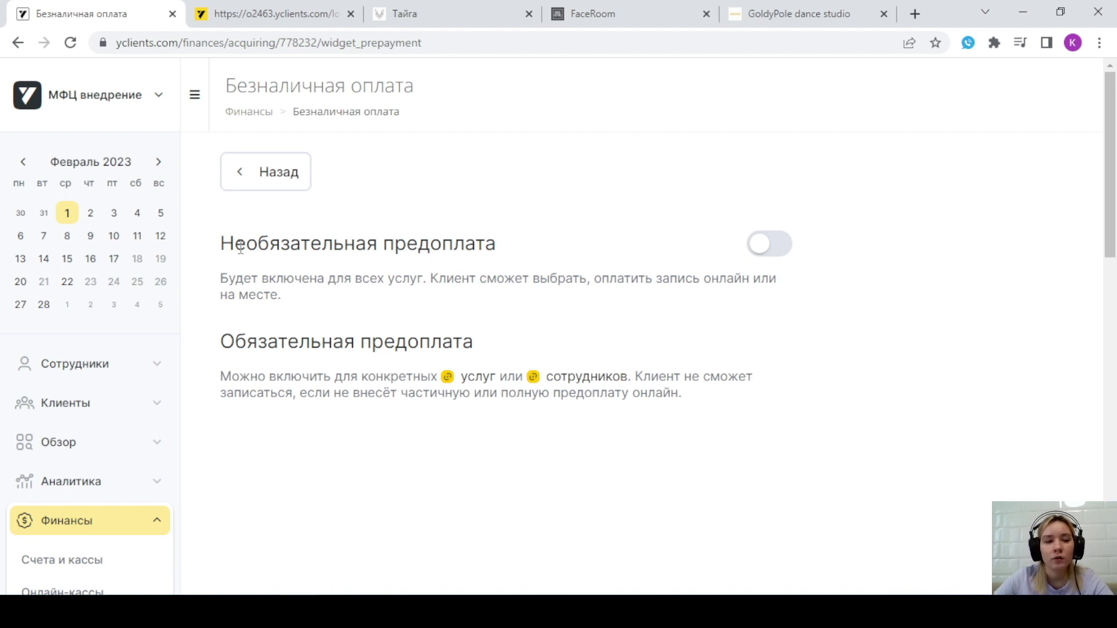
left_click_drag(220, 247, 502, 246)
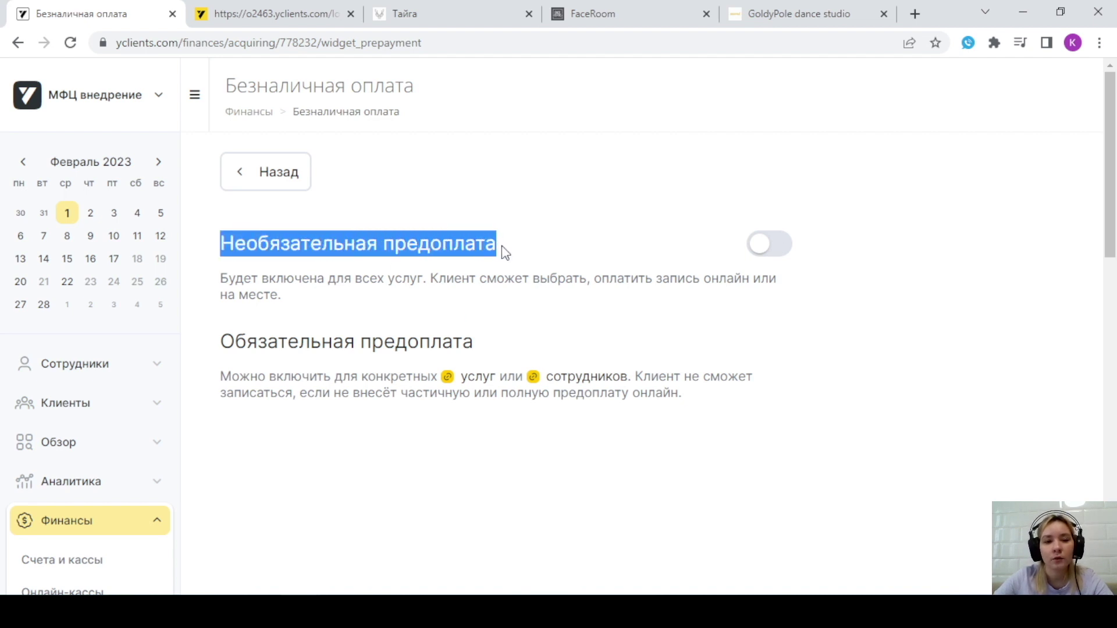
left_click(515, 295)
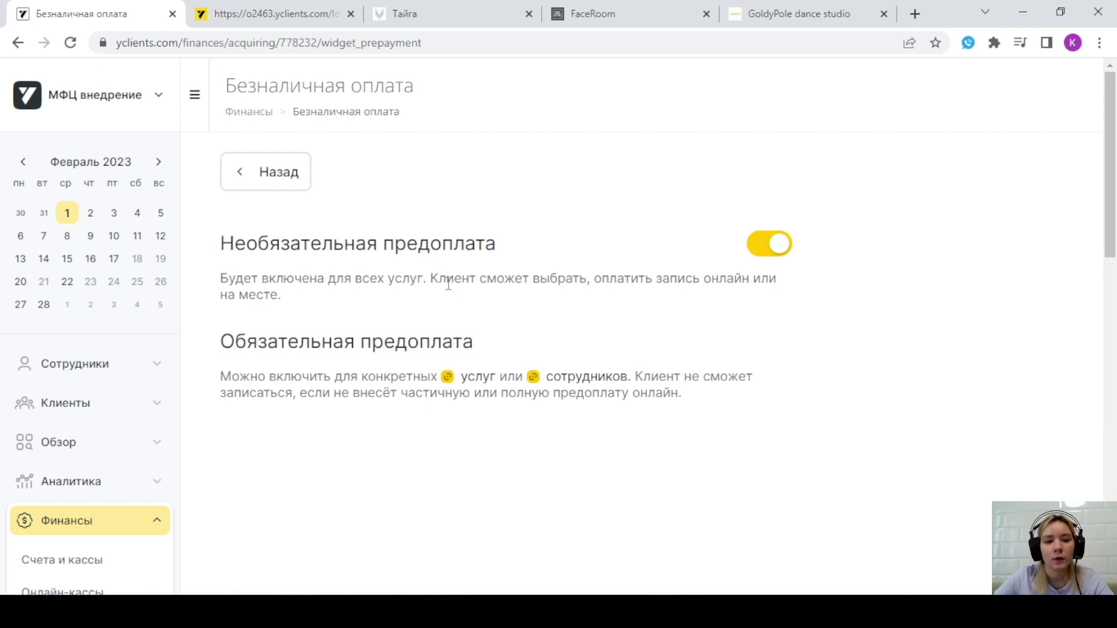
left_click_drag(223, 342, 474, 331)
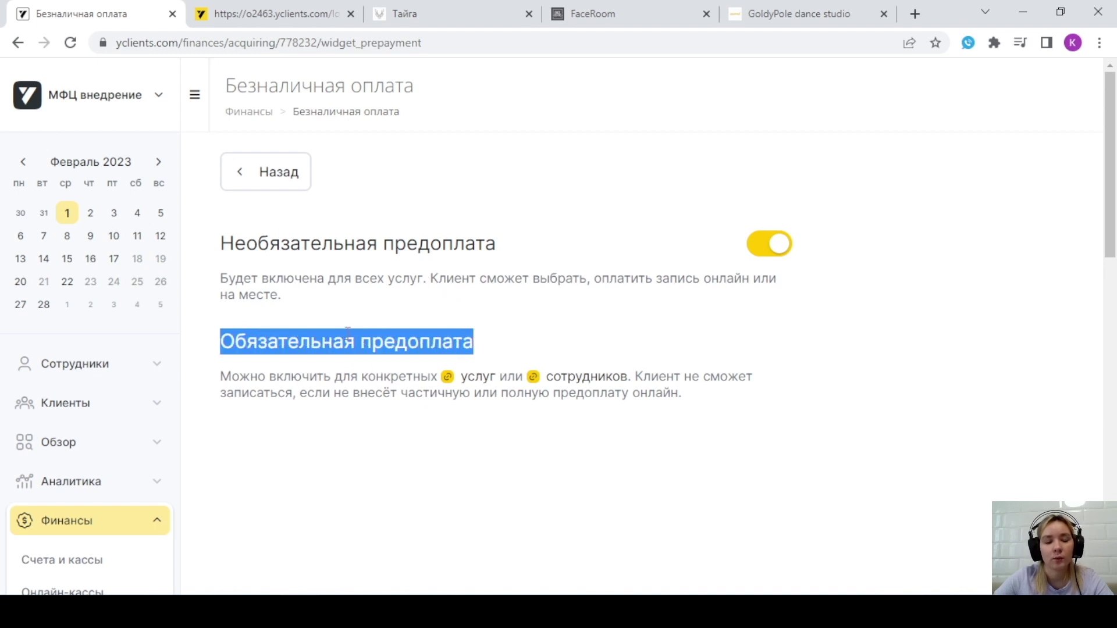
Open the service Стрижка женская from the Парикмахерский зал category in the branch's service settings.
scroll(232, 332, "down", 3)
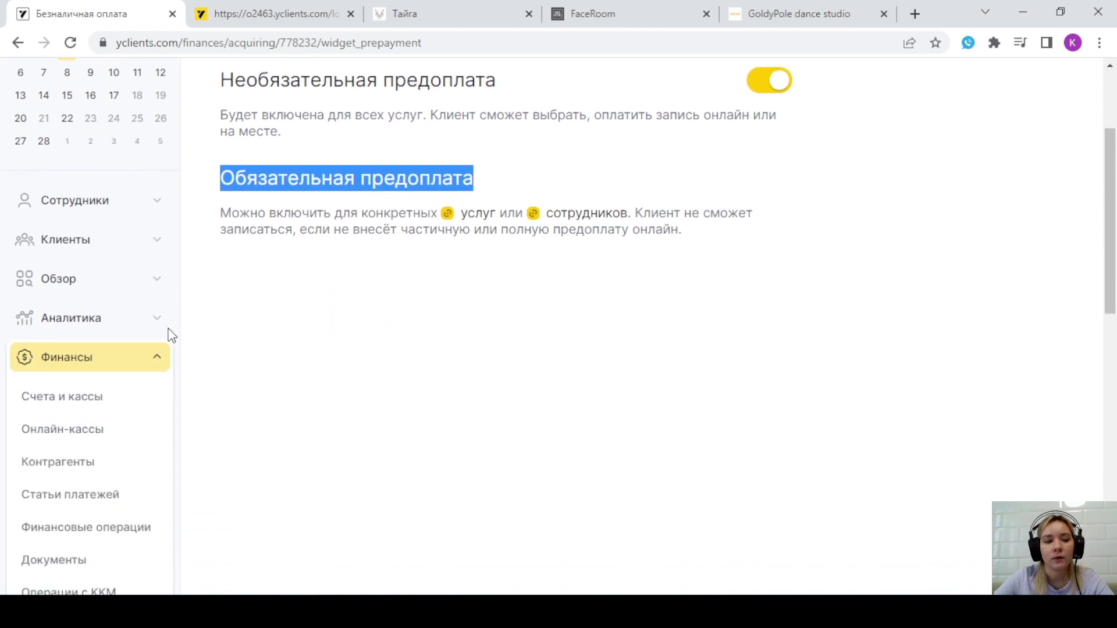
left_click(138, 364)
scroll(133, 350, "down", 3)
left_click(125, 454)
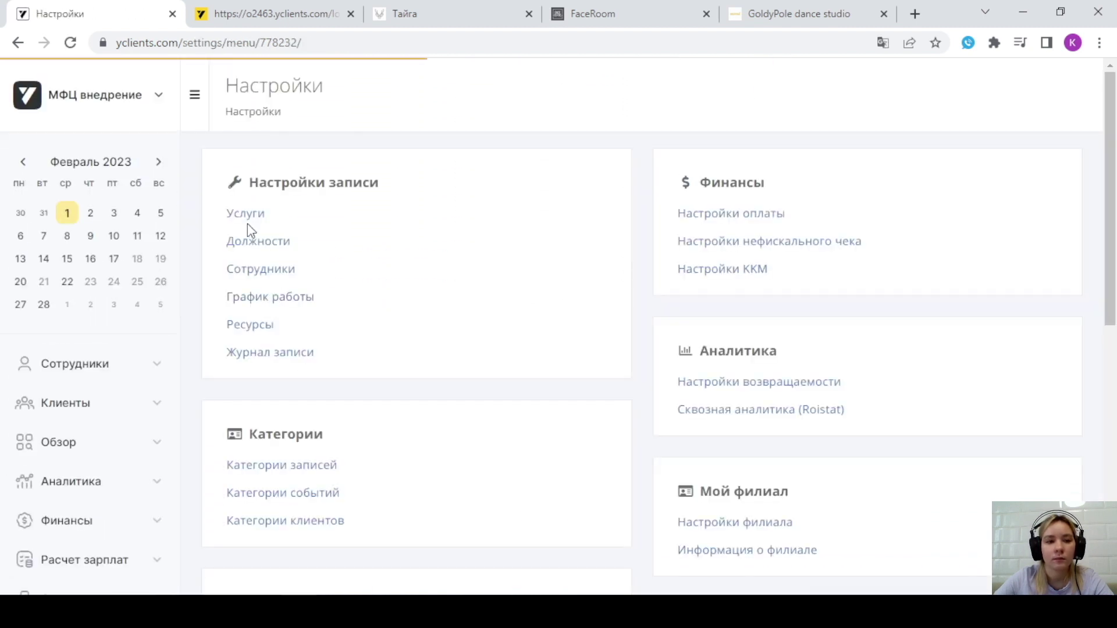
left_click(245, 216)
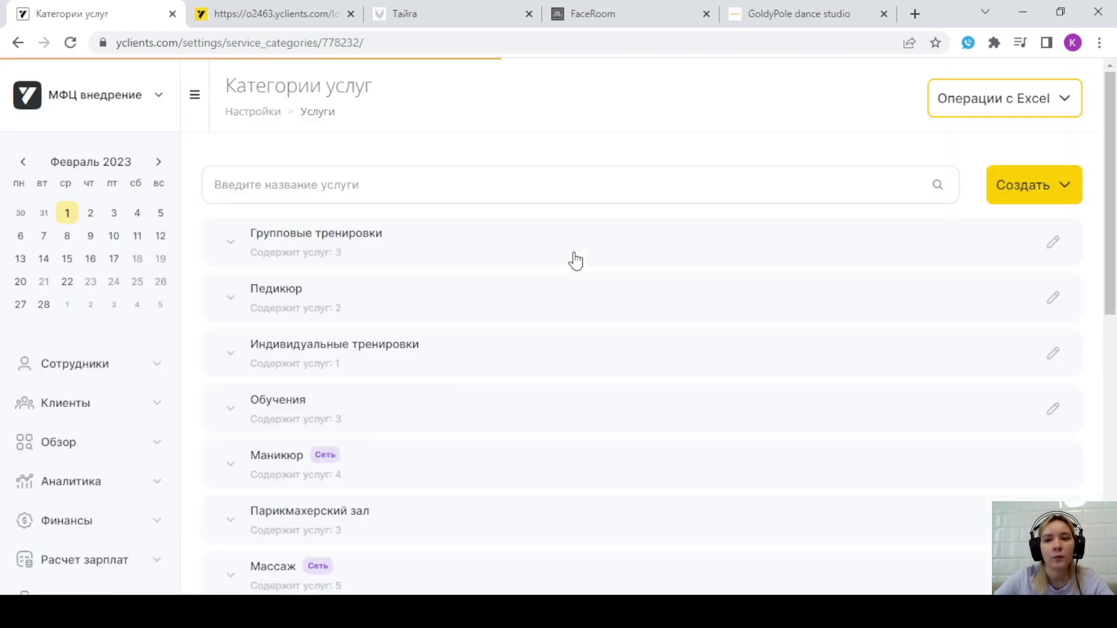
scroll(547, 255, "down", 3)
scroll(547, 254, "down", 4)
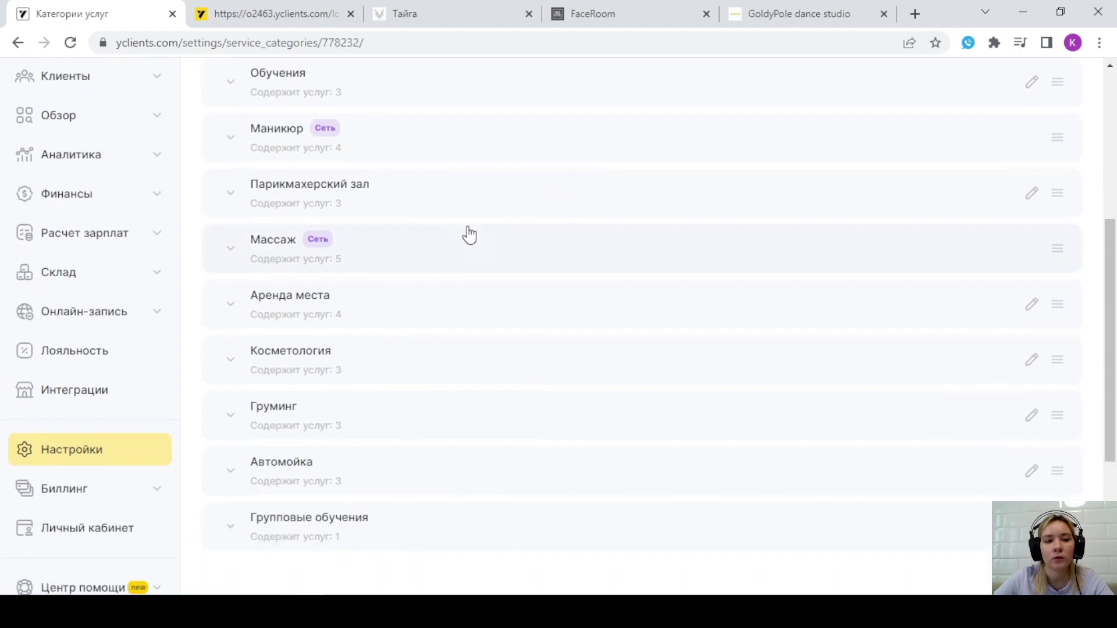
left_click(487, 209)
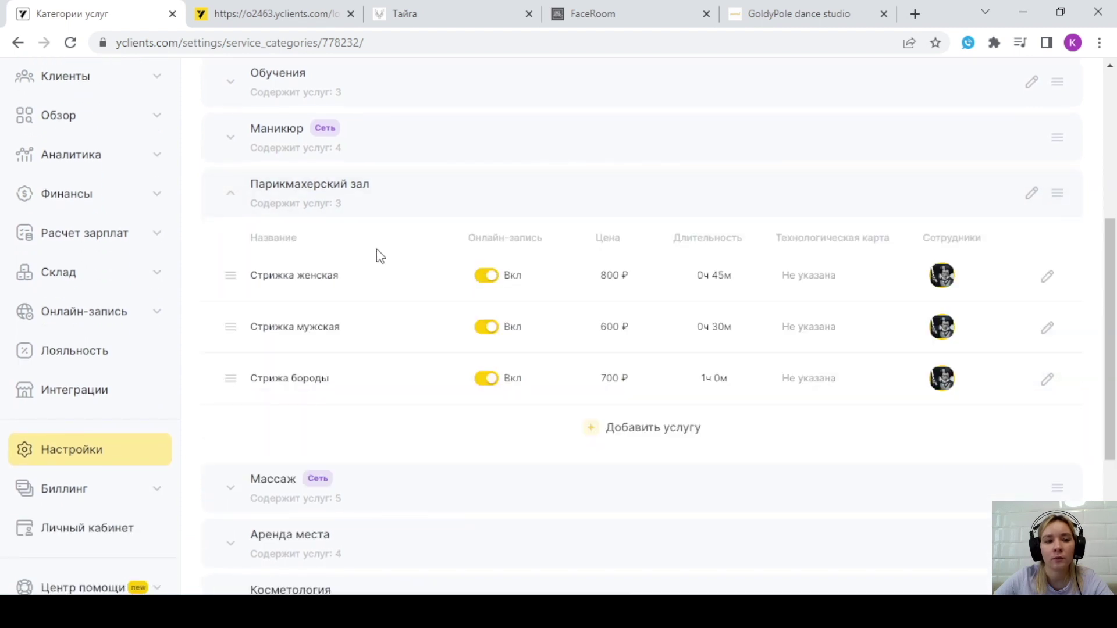
left_click(300, 278)
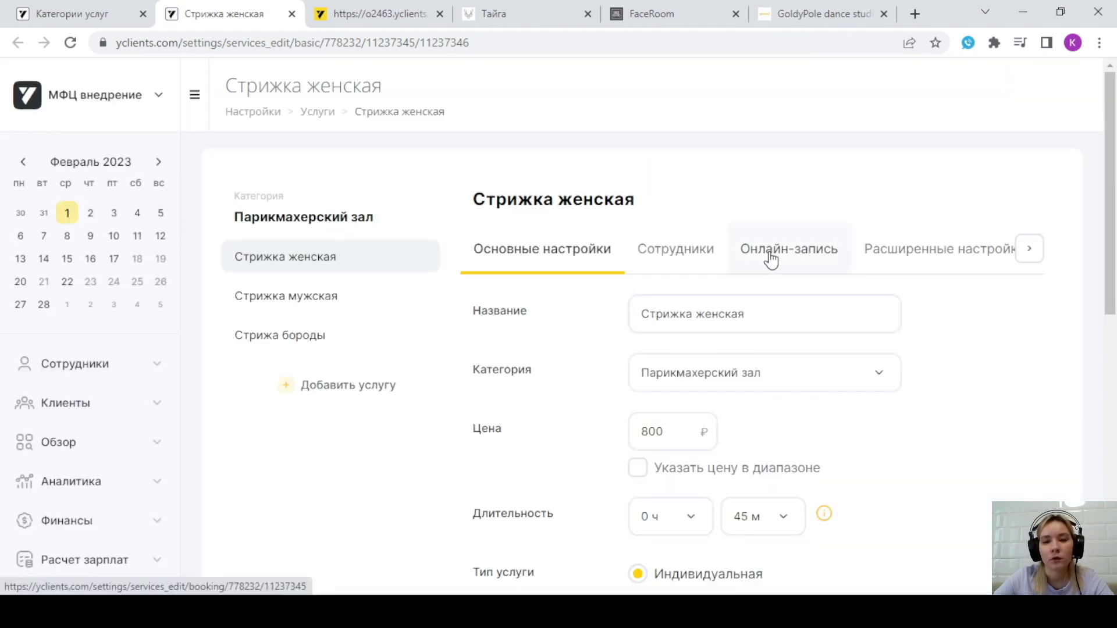
Enable online prepayment (Онлайн-предоплата) in the online booking settings of Стрижка женская.
left_click(809, 232)
scroll(741, 209, "down", 5)
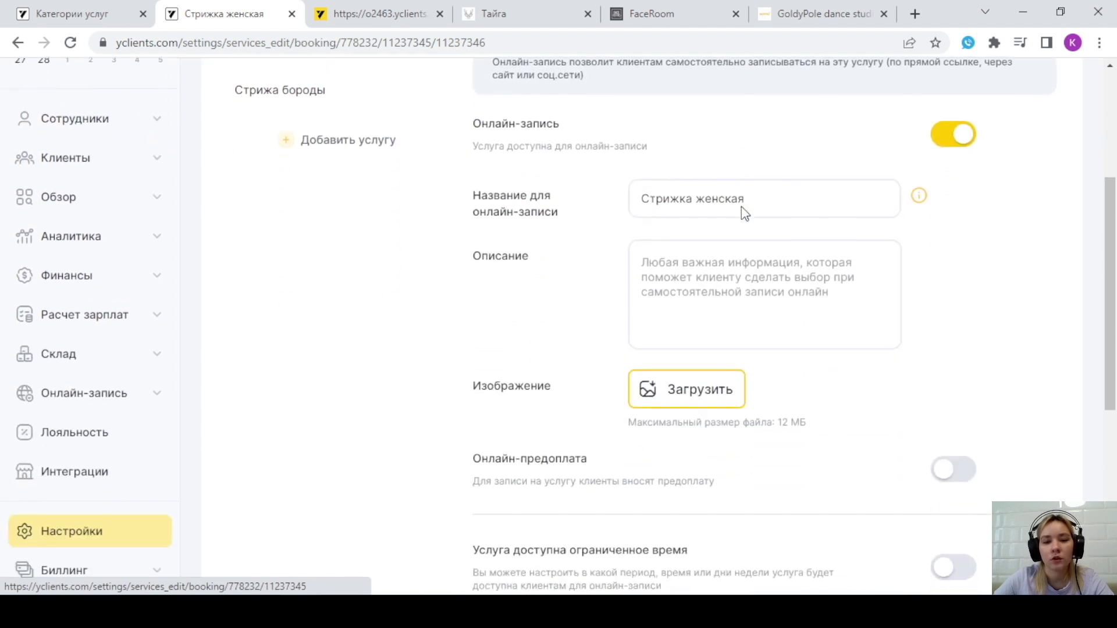
scroll(700, 214, "down", 3)
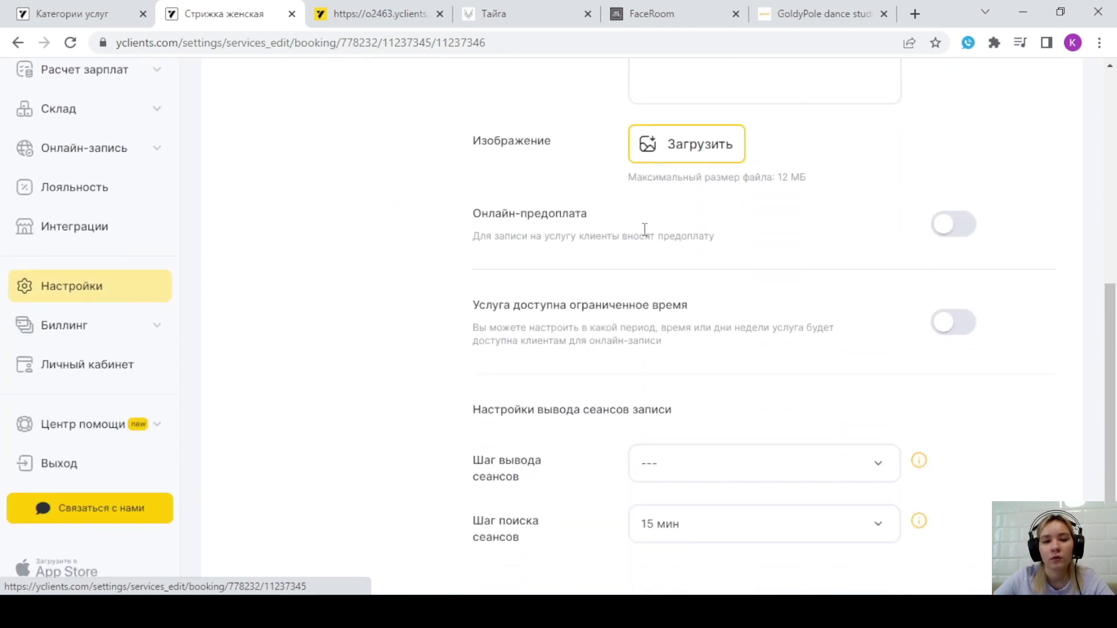
left_click(970, 229)
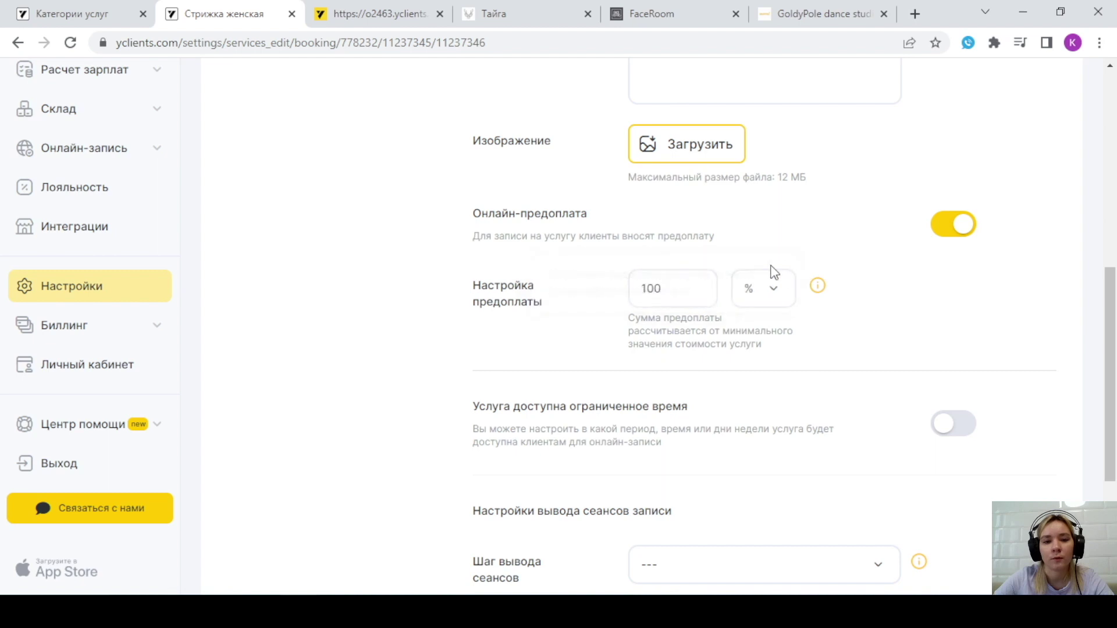
Set the required prepayment for Стрижка женская to 50%.
left_click(680, 289)
key("BackSpace")
key("BackSpace")
key("BackSpace")
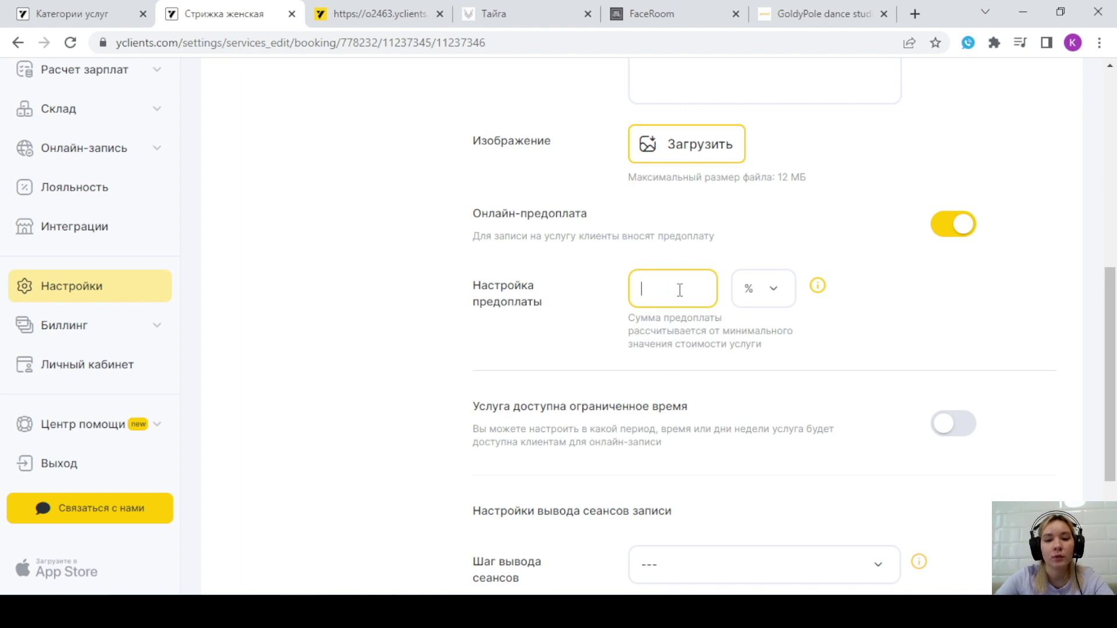
type("50")
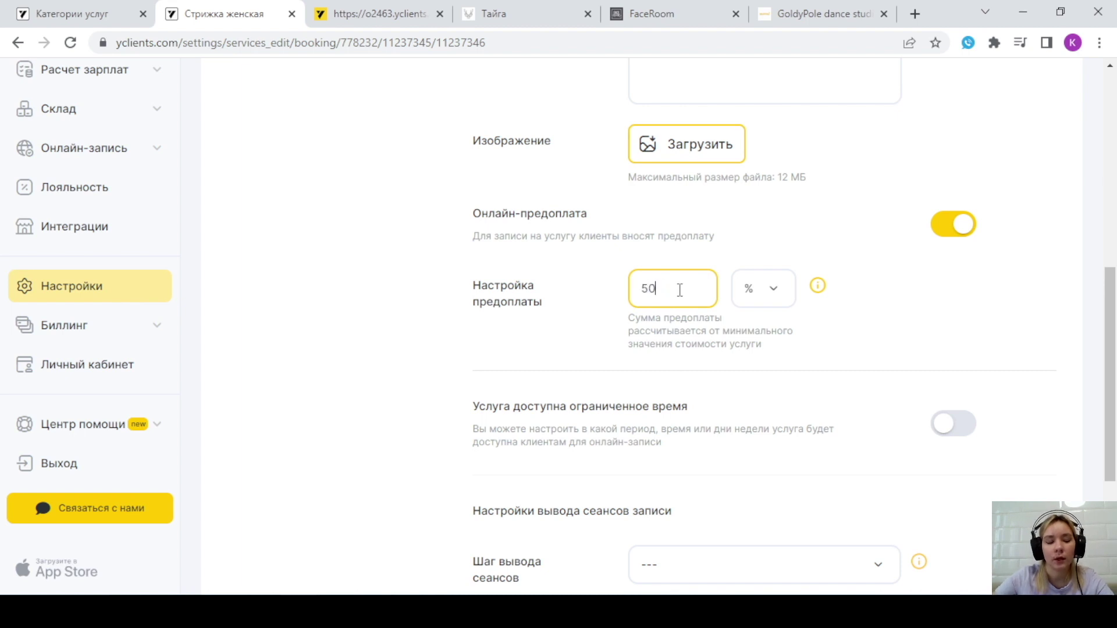
left_click(879, 293)
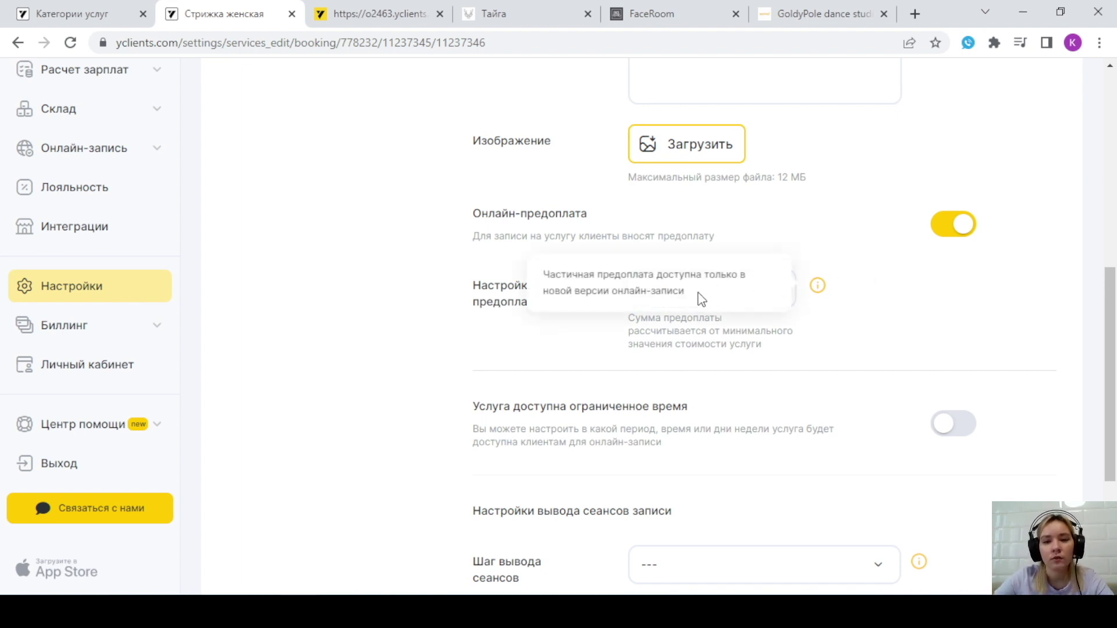
Set the prepayment for Стрижка женская to a fixed amount of 200 ₽ and save the service.
left_click(768, 298)
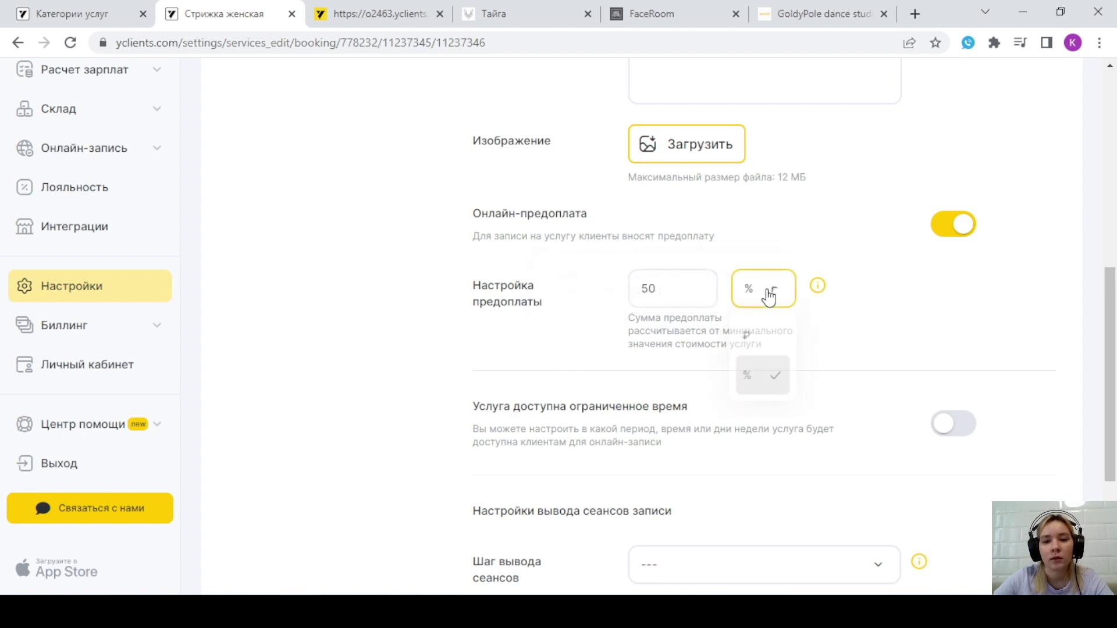
left_click(767, 334)
left_click(670, 288)
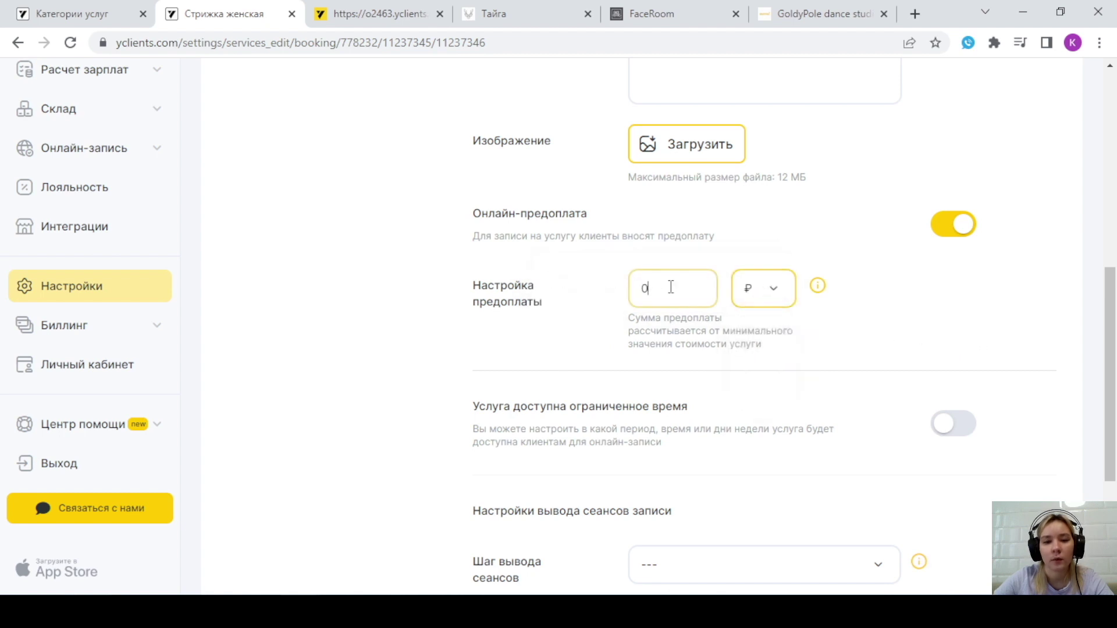
key("BackSpace")
type("200")
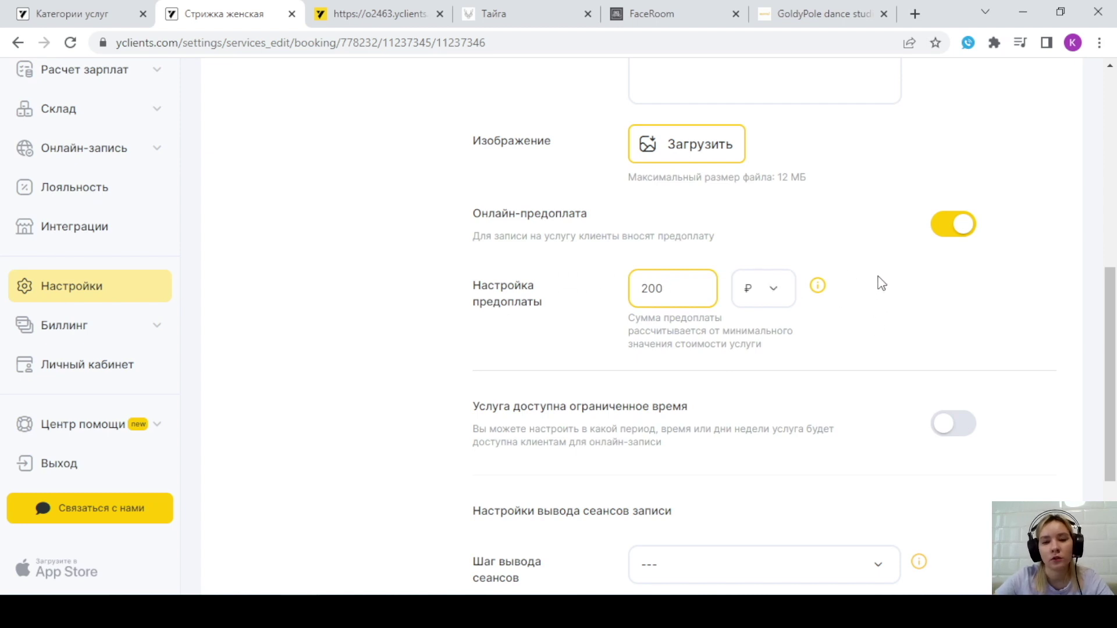
scroll(943, 373, "down", 4)
left_click(1012, 469)
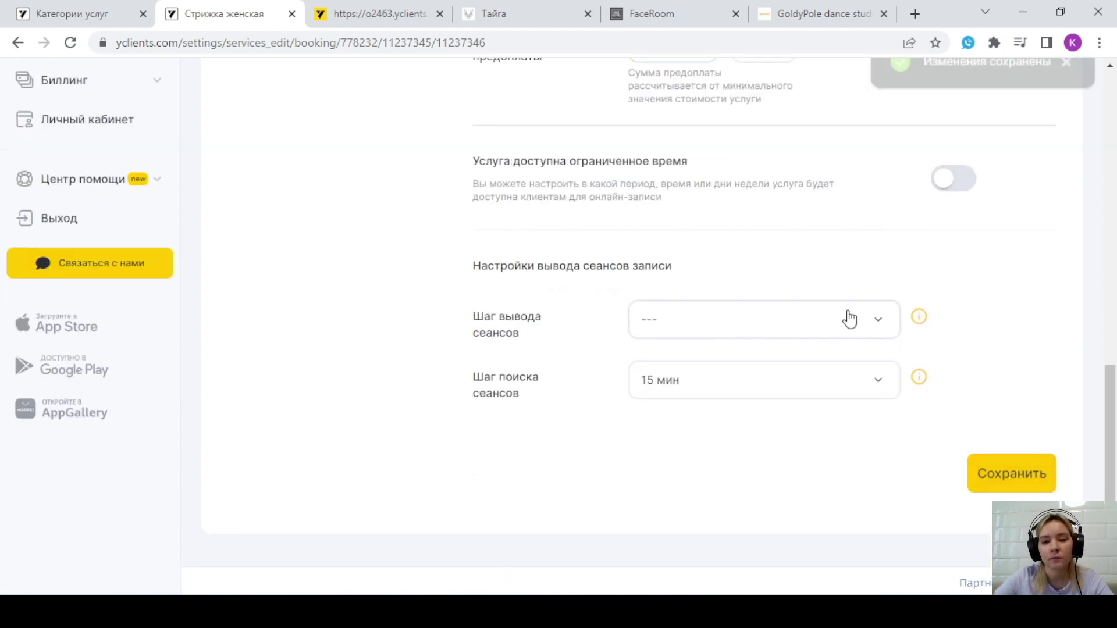
Open the service Стрижка мужская in the Парикмахерский зал category and enable its online prepayment (Онлайн-предоплата).
scroll(664, 294, "up", 7)
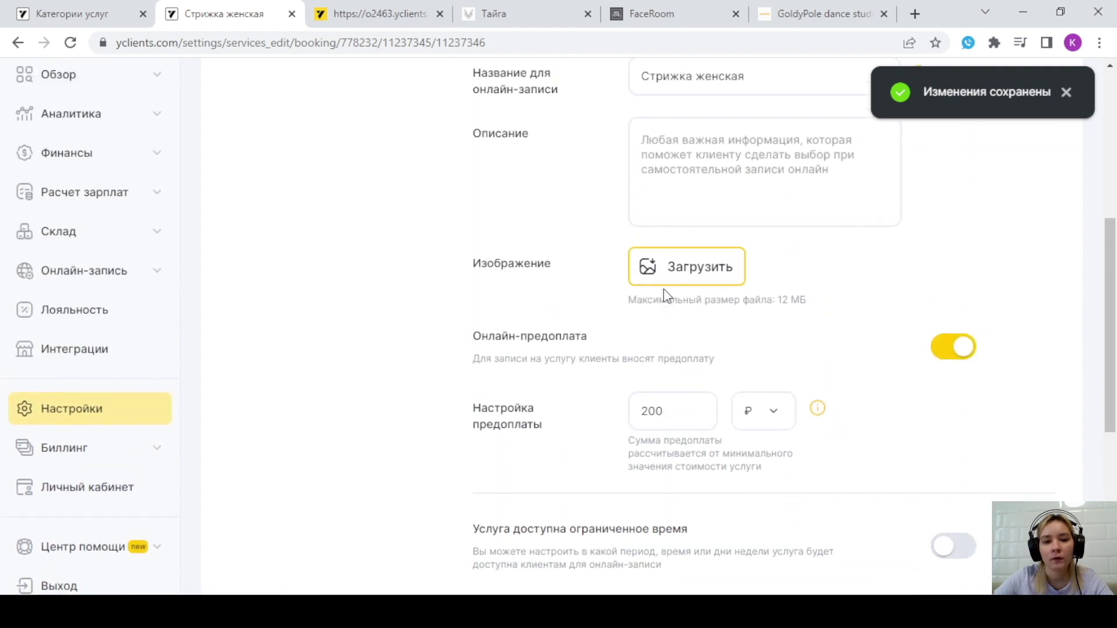
scroll(469, 332, "up", 6)
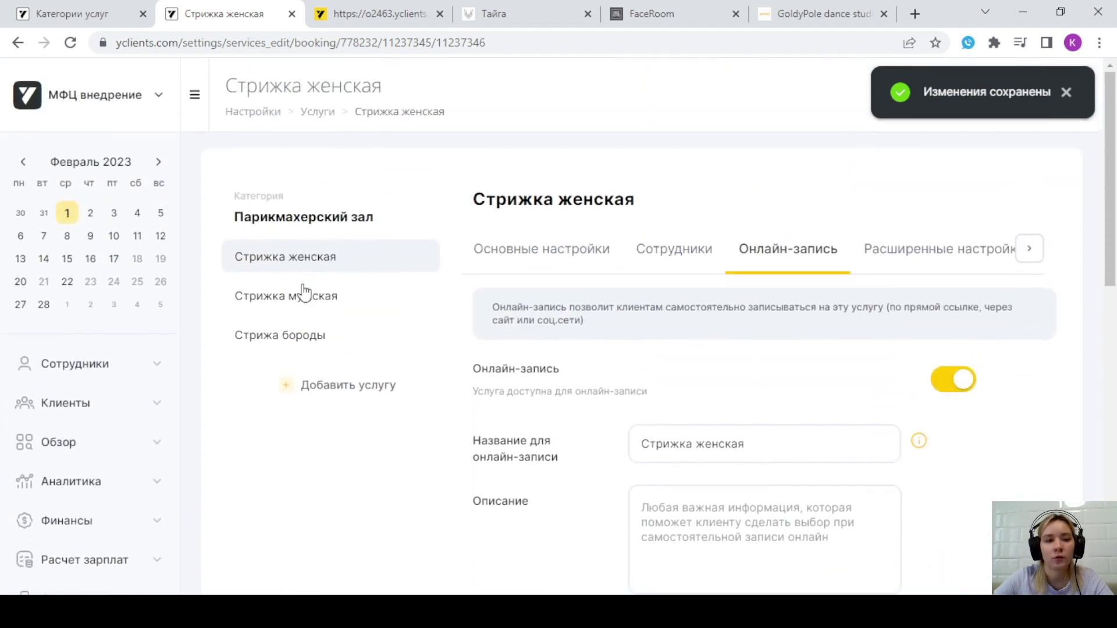
left_click(293, 298)
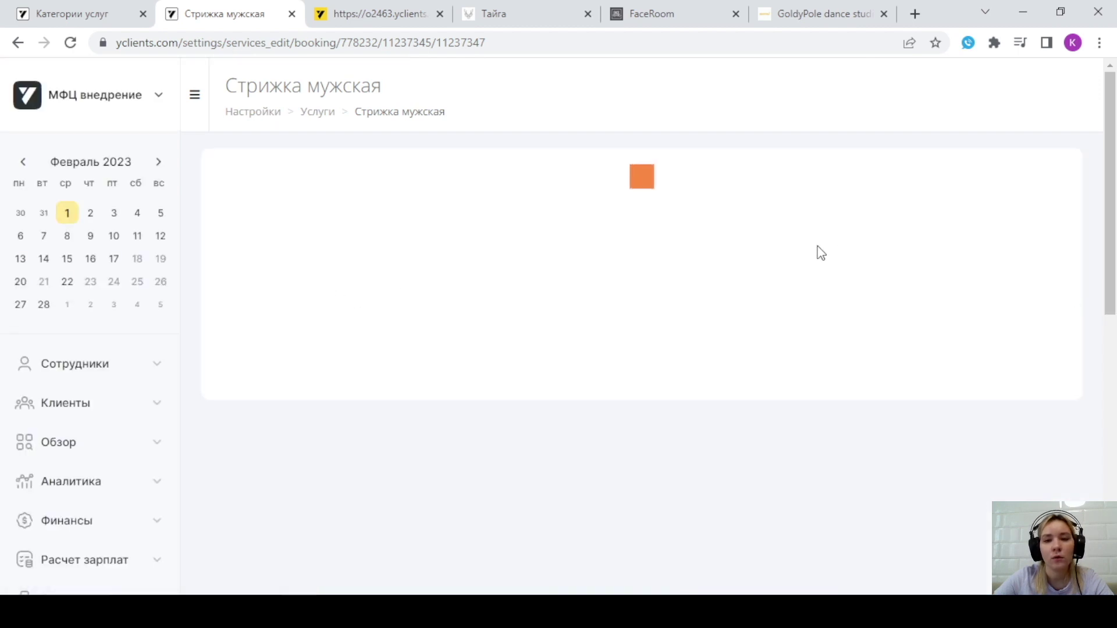
scroll(778, 271, "down", 7)
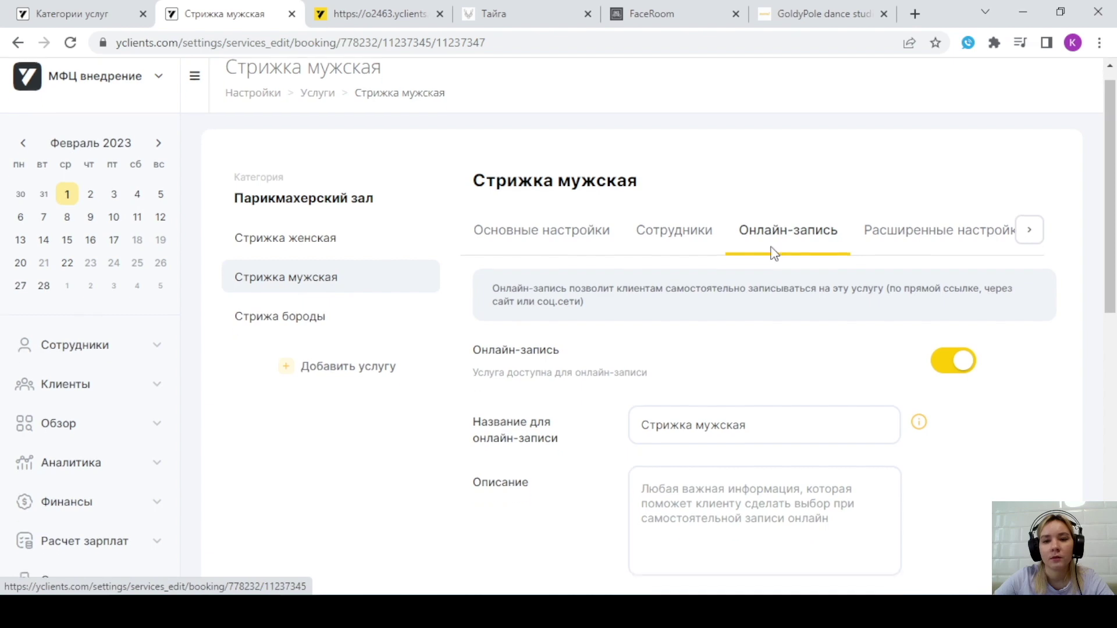
scroll(703, 344, "down", 1)
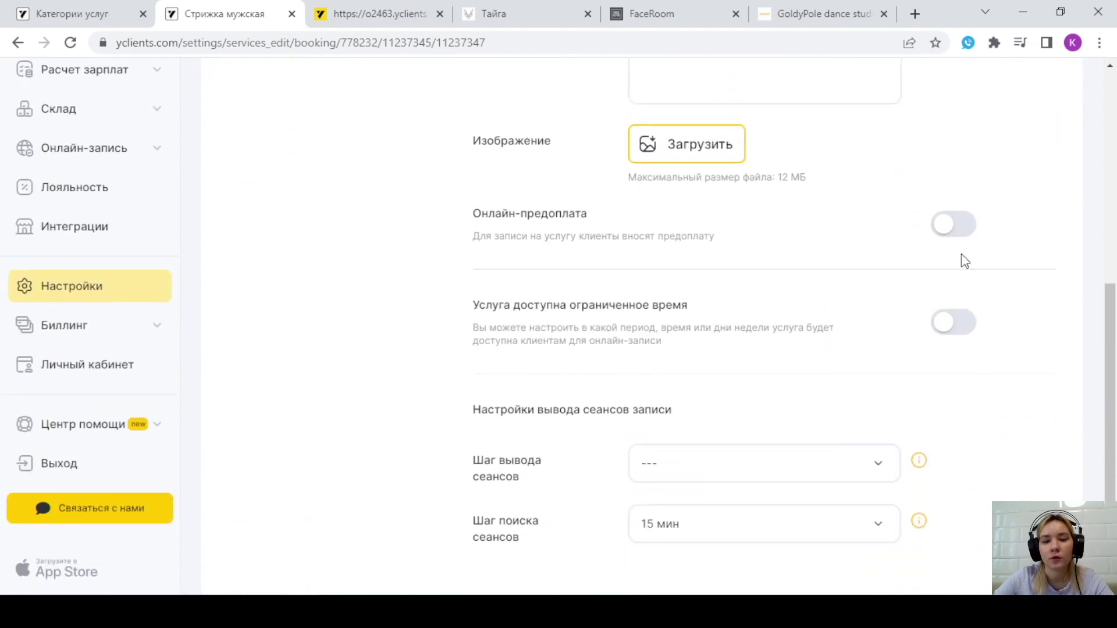
left_click(954, 225)
Set the required prepayment for Стрижка мужская to 50% and save the service.
left_click(708, 284)
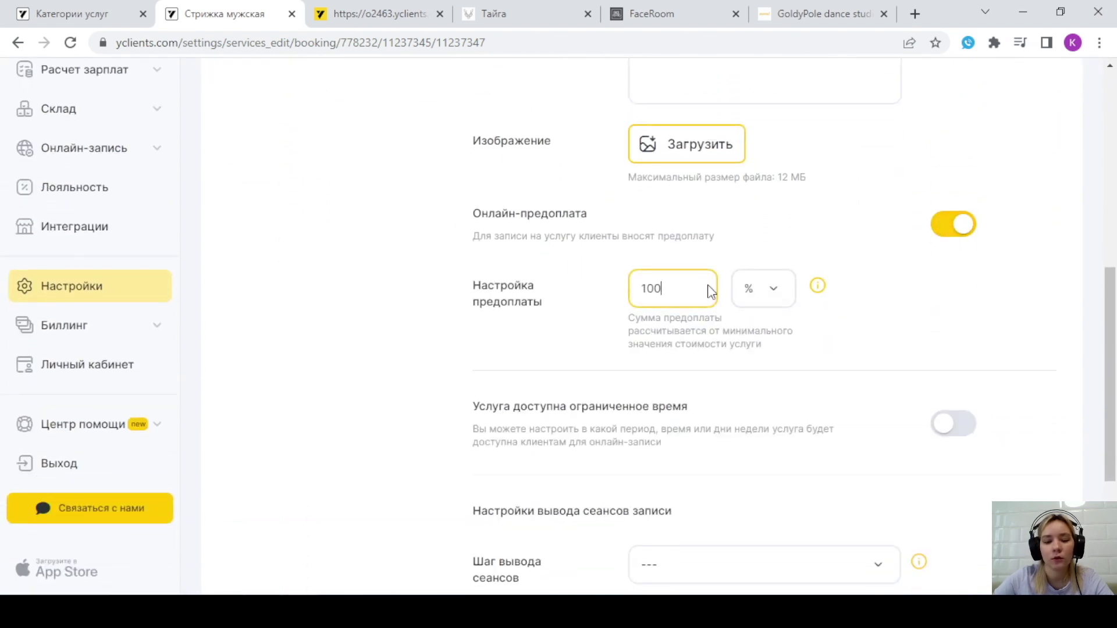
key("BackSpace")
key("BackSpace")
key("BackSpace")
type("50")
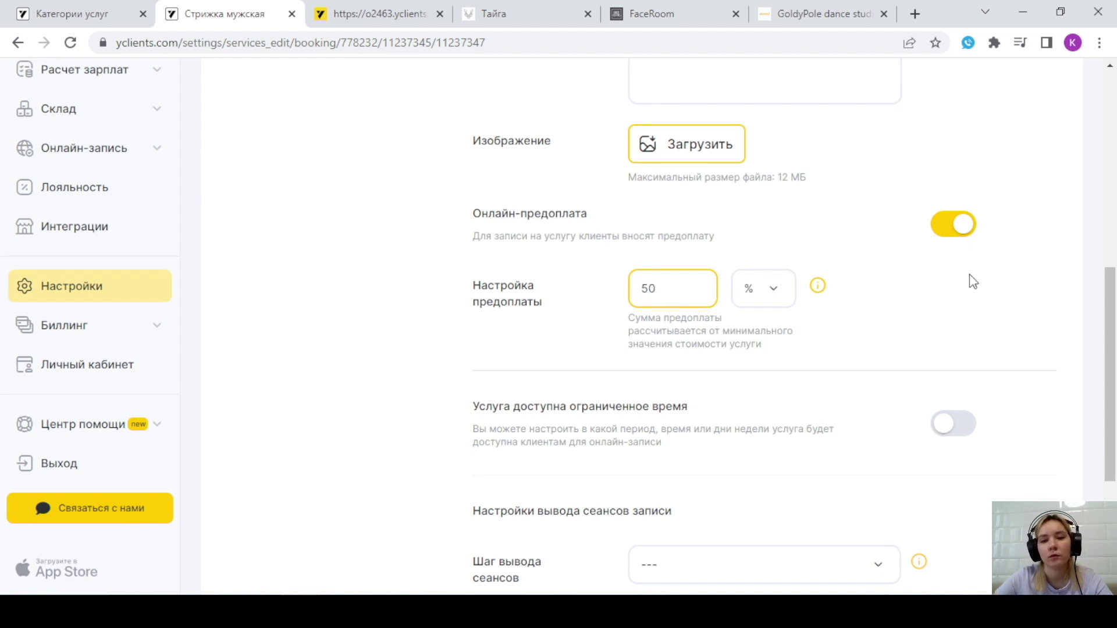
scroll(943, 286, "down", 4)
left_click(1010, 477)
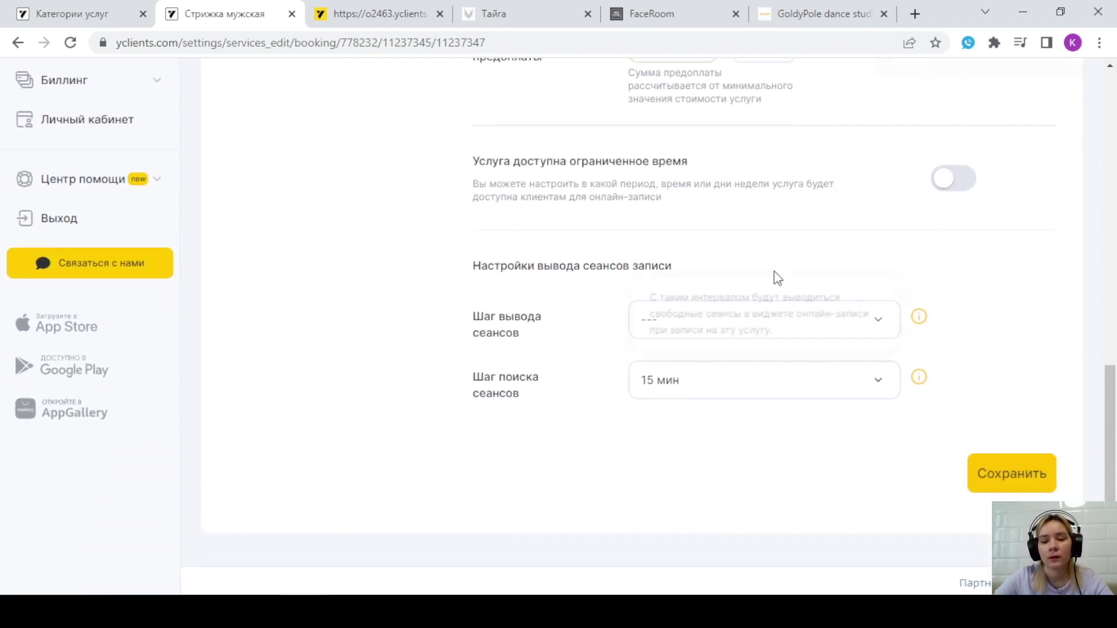
Go to the branch's online booking forms and open the public link of the main form, Форма компании.
scroll(721, 317, "up", 4)
scroll(704, 306, "up", 1)
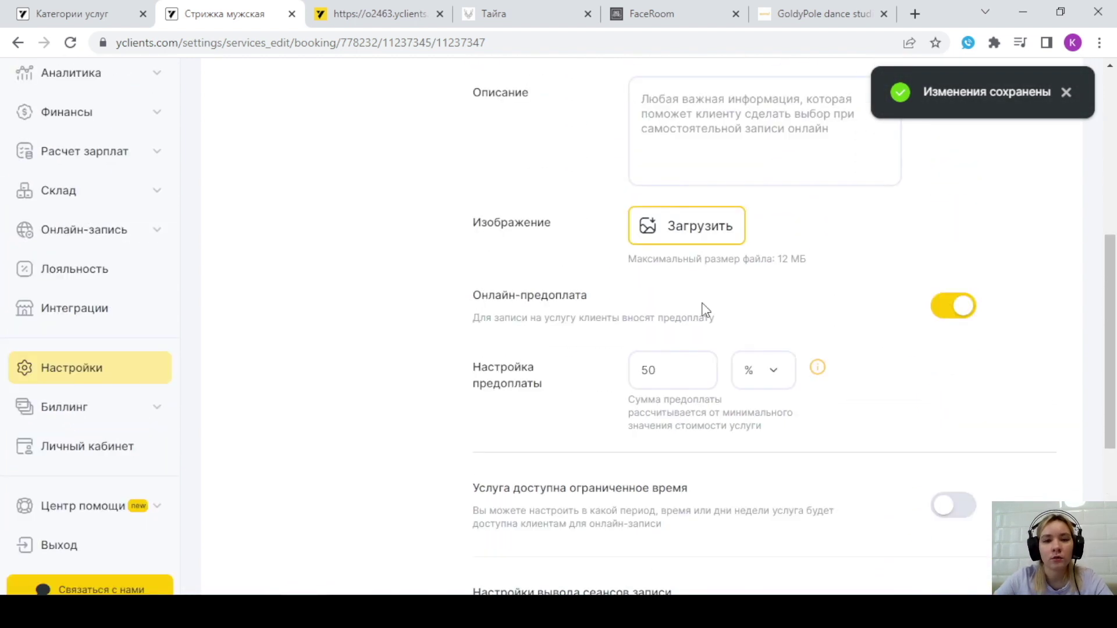
scroll(706, 310, "up", 4)
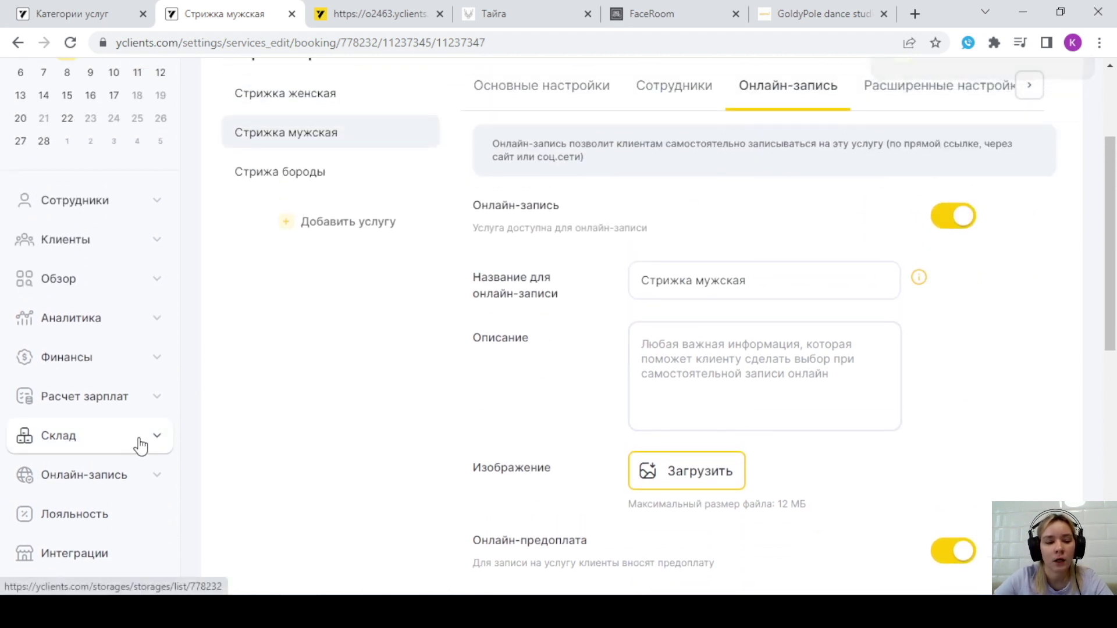
scroll(142, 413, "down", 1)
left_click(141, 401)
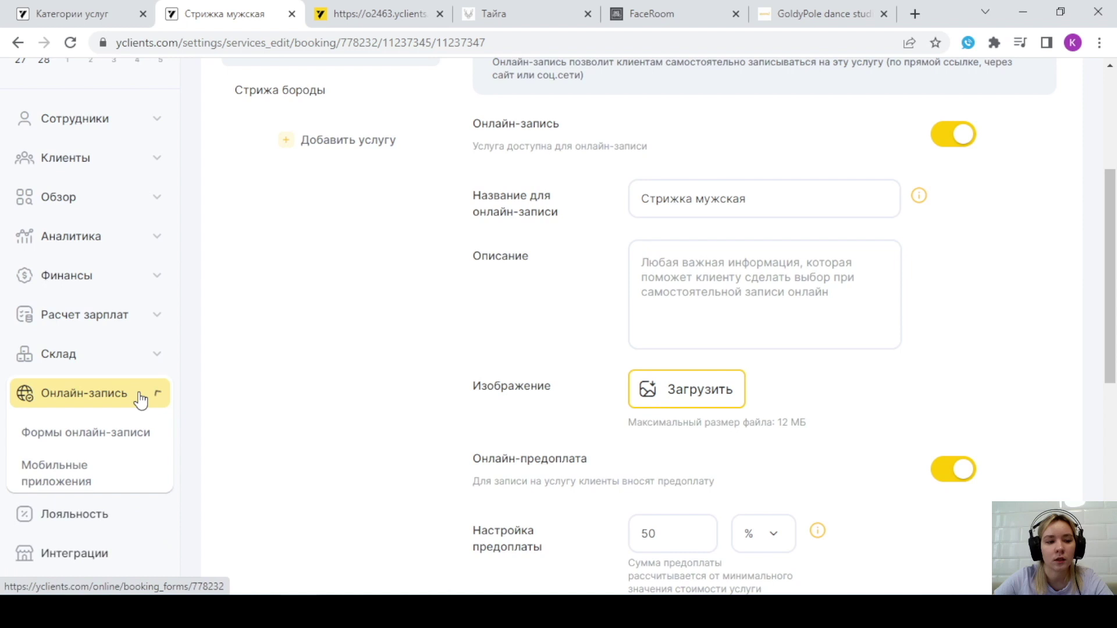
left_click(100, 438)
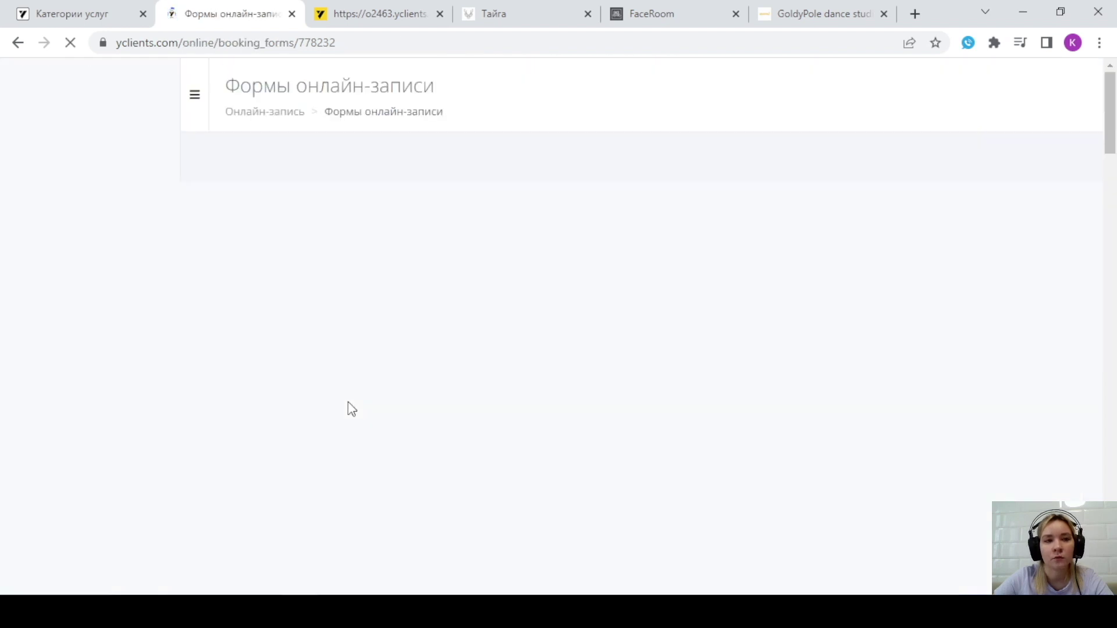
left_click(926, 74)
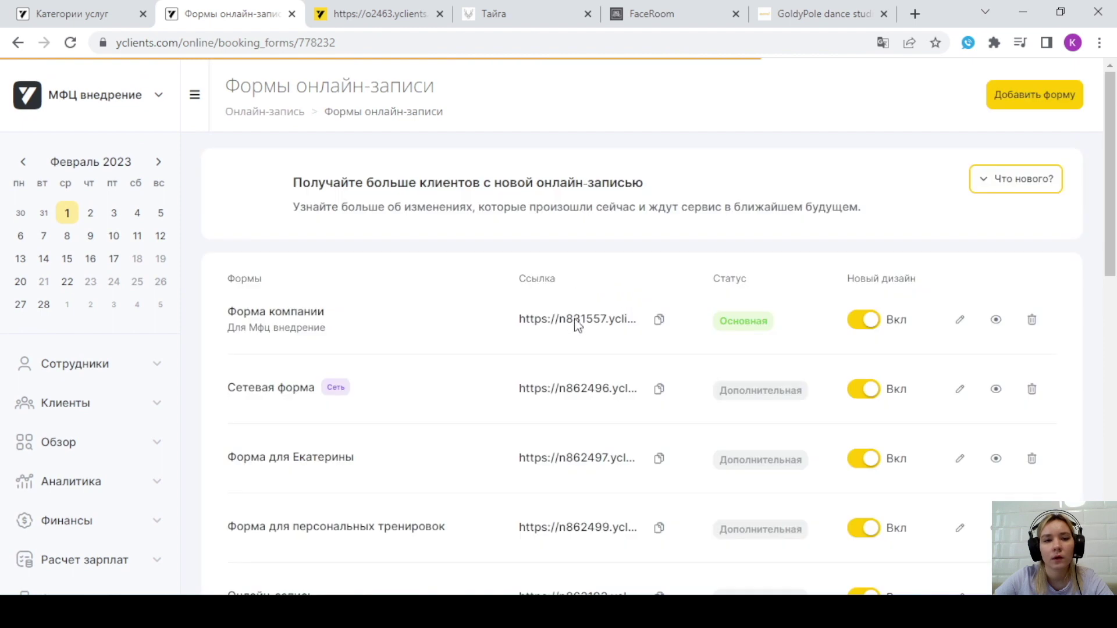
left_click(576, 319)
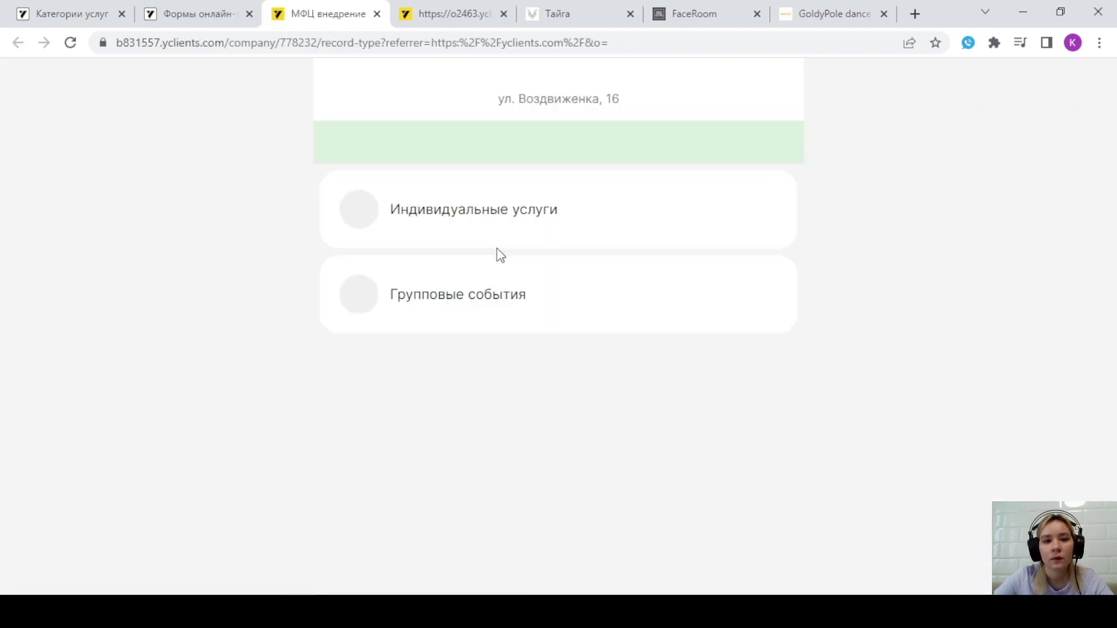
Go to service selection for individual services in the booking form and review the prepayment labels on the Парикмахерский зал services.
left_click(493, 220)
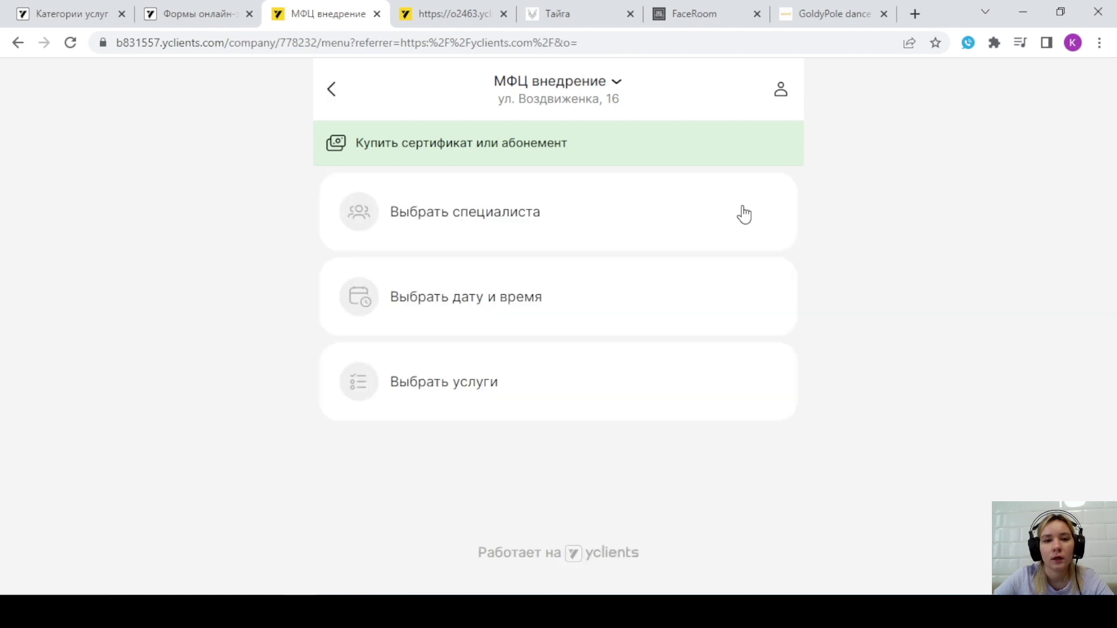
left_click(525, 386)
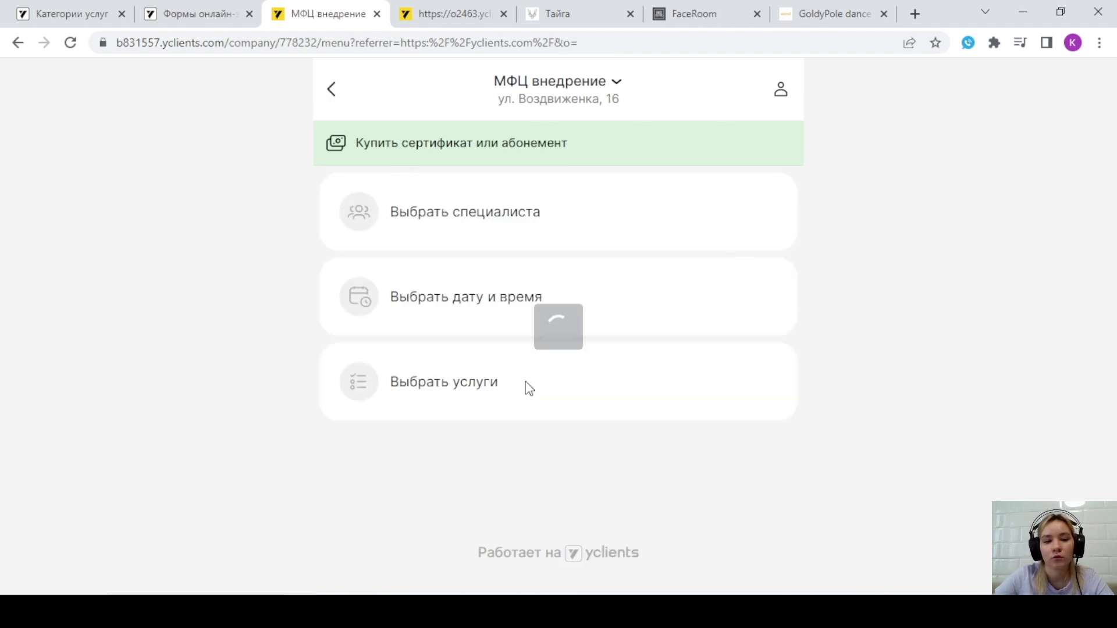
scroll(514, 249, "down", 4)
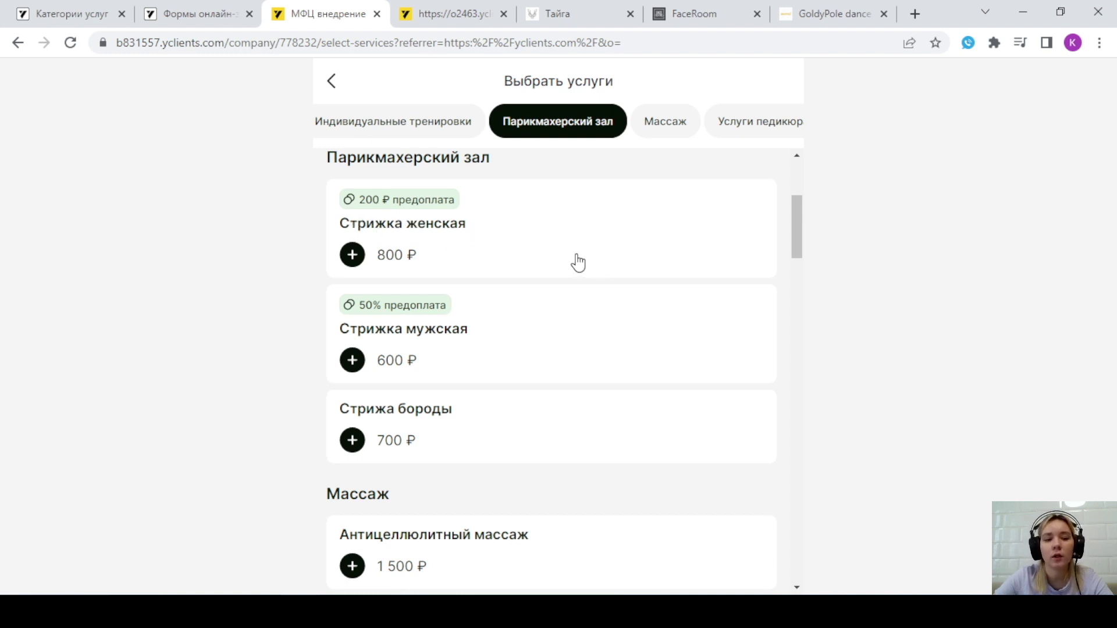
scroll(578, 263, "down", 2)
scroll(578, 263, "up", 2)
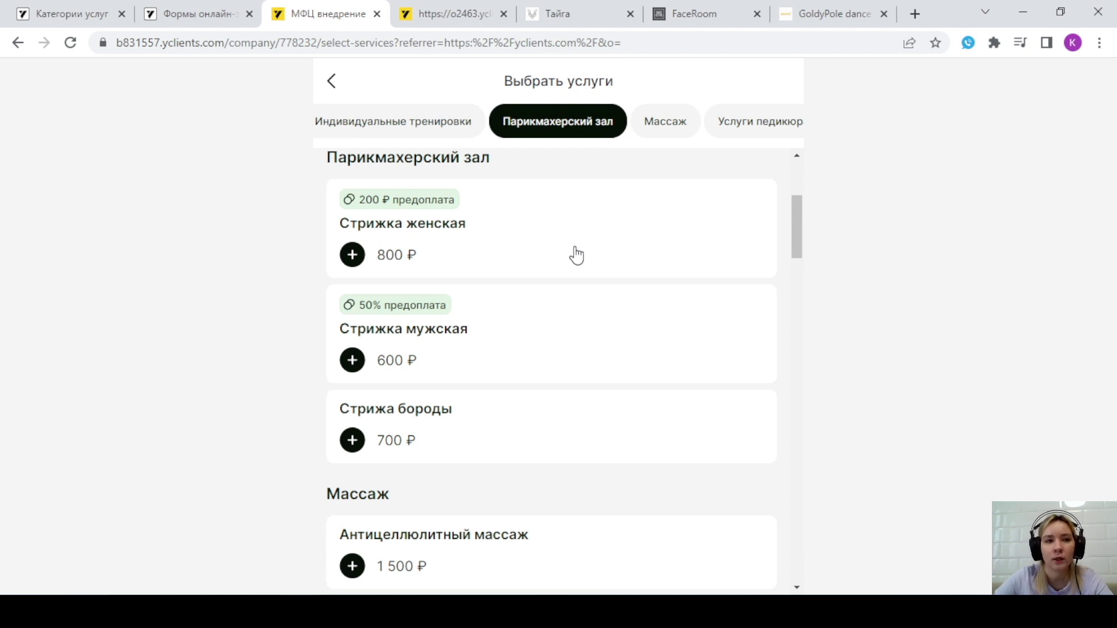
left_click(408, 121)
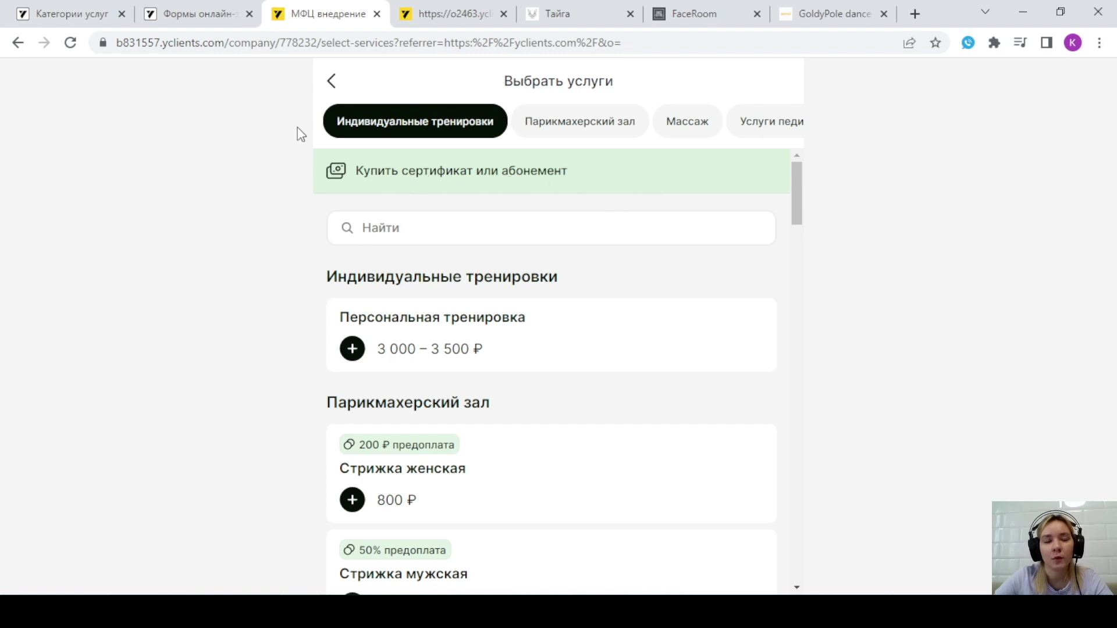
Open the settings of Форма компании and select Сеть МФЦ внедрение for online sale of memberships and certificates.
left_click(213, 8)
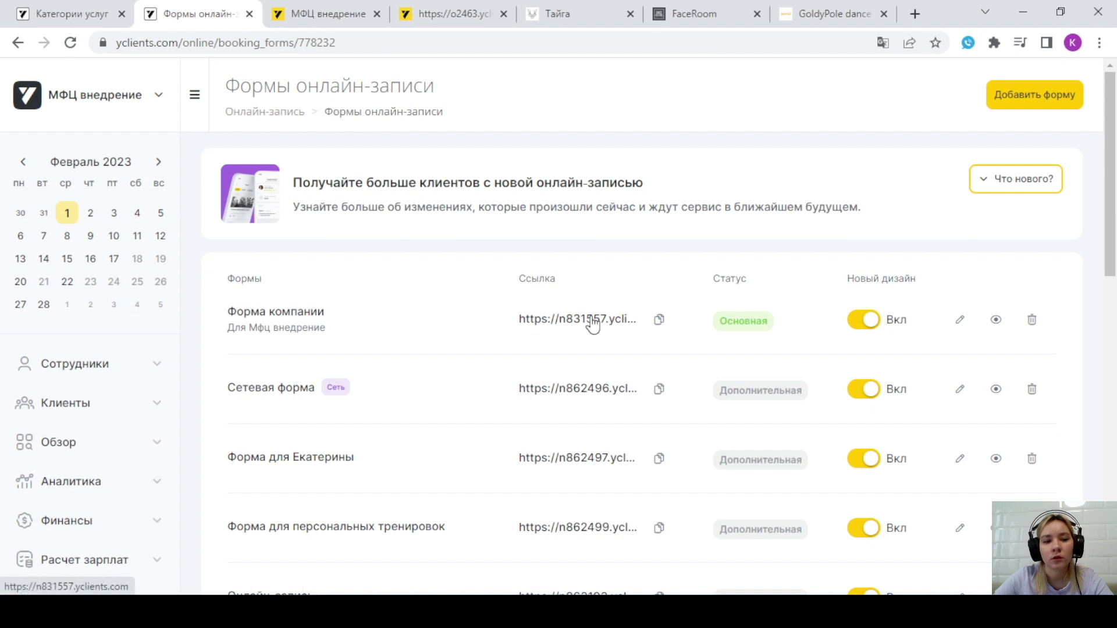
left_click(966, 333)
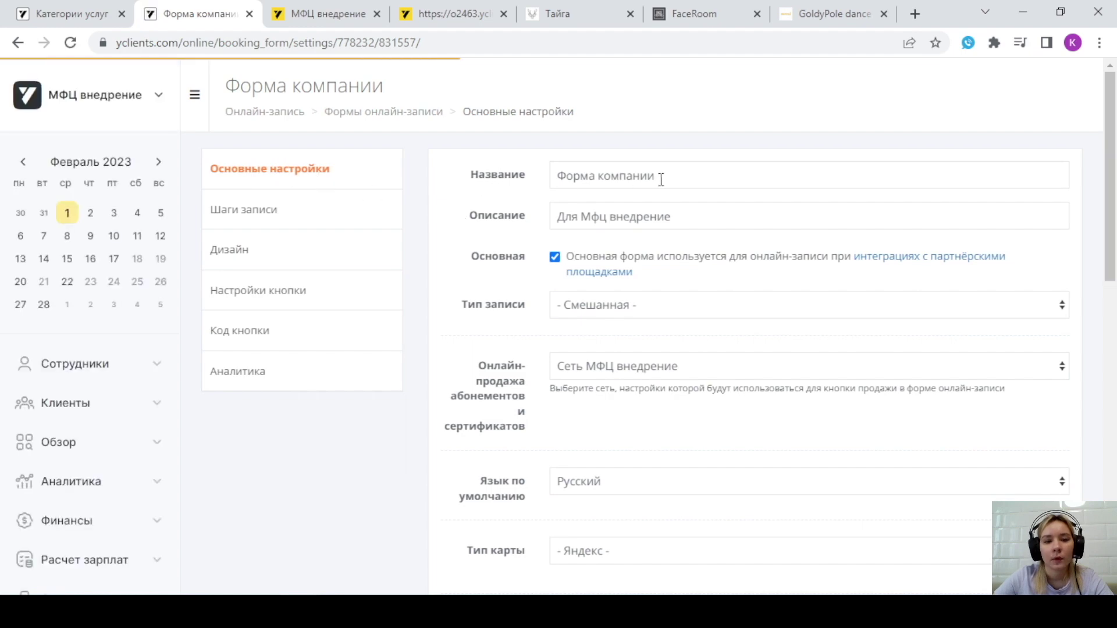
scroll(660, 177, "down", 2)
scroll(621, 269, "down", 2)
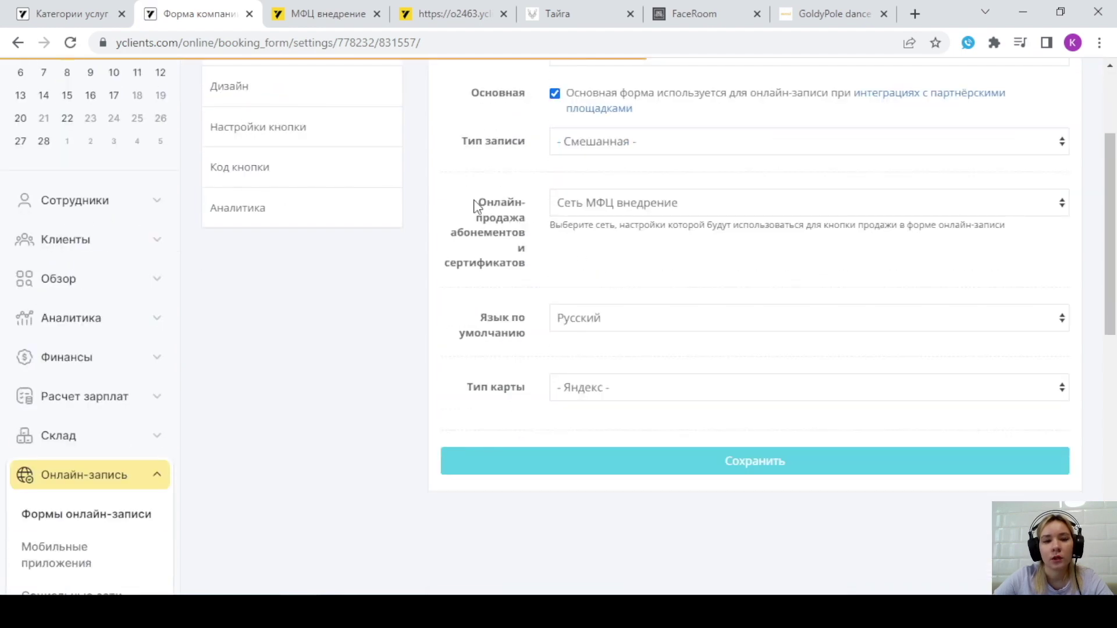
left_click_drag(472, 200, 536, 267)
left_click(620, 249)
left_click(623, 203)
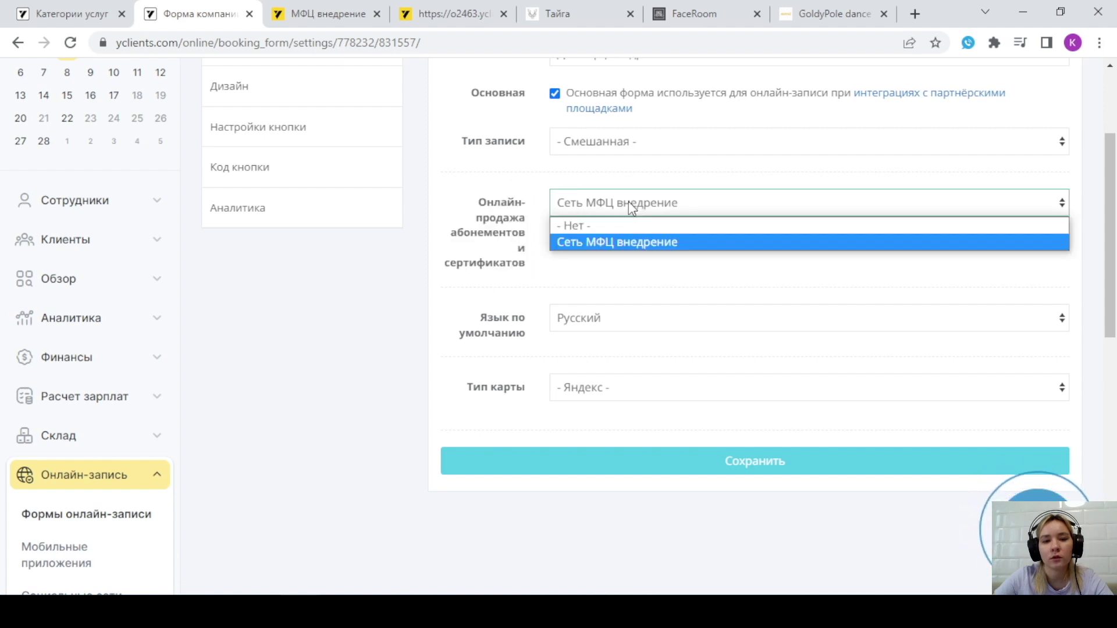
left_click(633, 243)
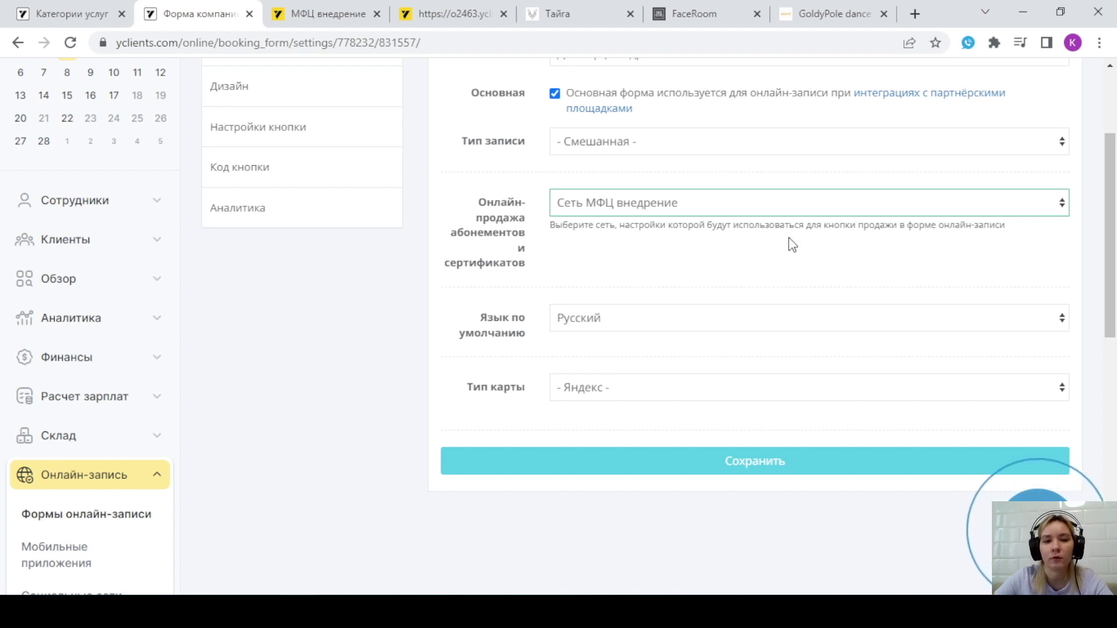
Preview the booking widget to check its option for buying a certificate or membership, and close the preview.
left_click(1036, 494)
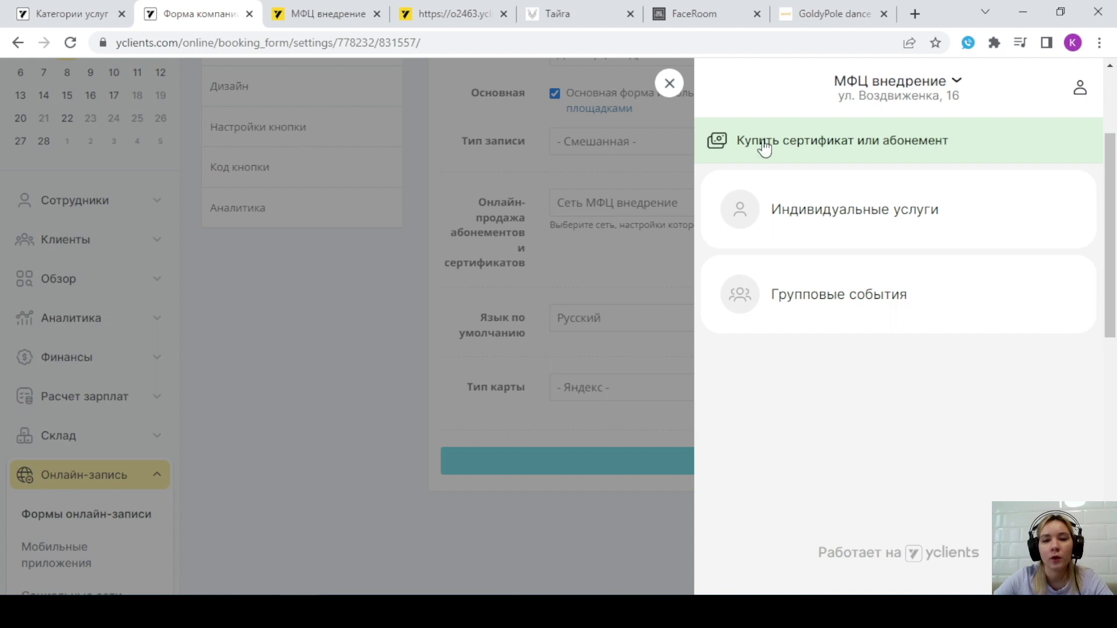
left_click(670, 85)
scroll(465, 267, "up", 3)
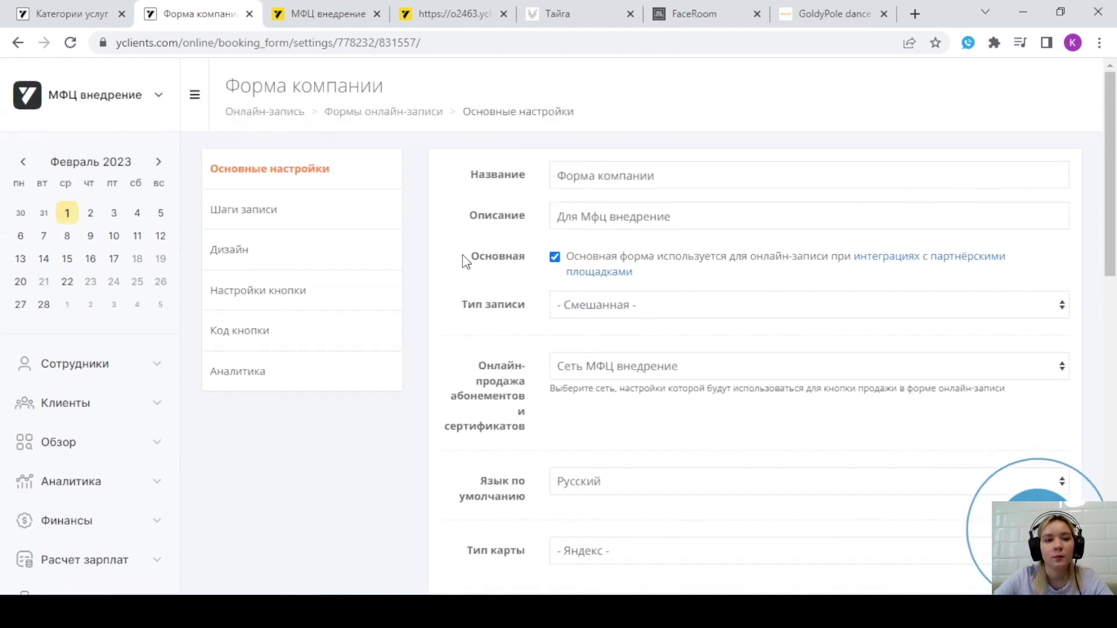
Go to the branch's cashless payment methods (Безналичная оплата) and open the QR-код payment settings.
scroll(219, 341, "down", 5)
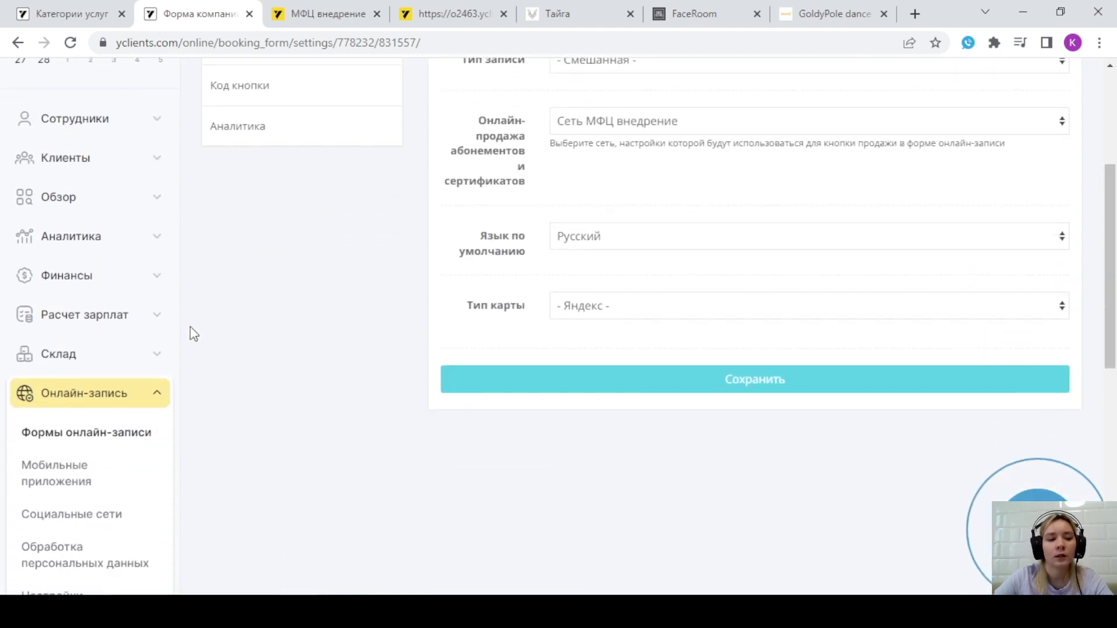
left_click(131, 205)
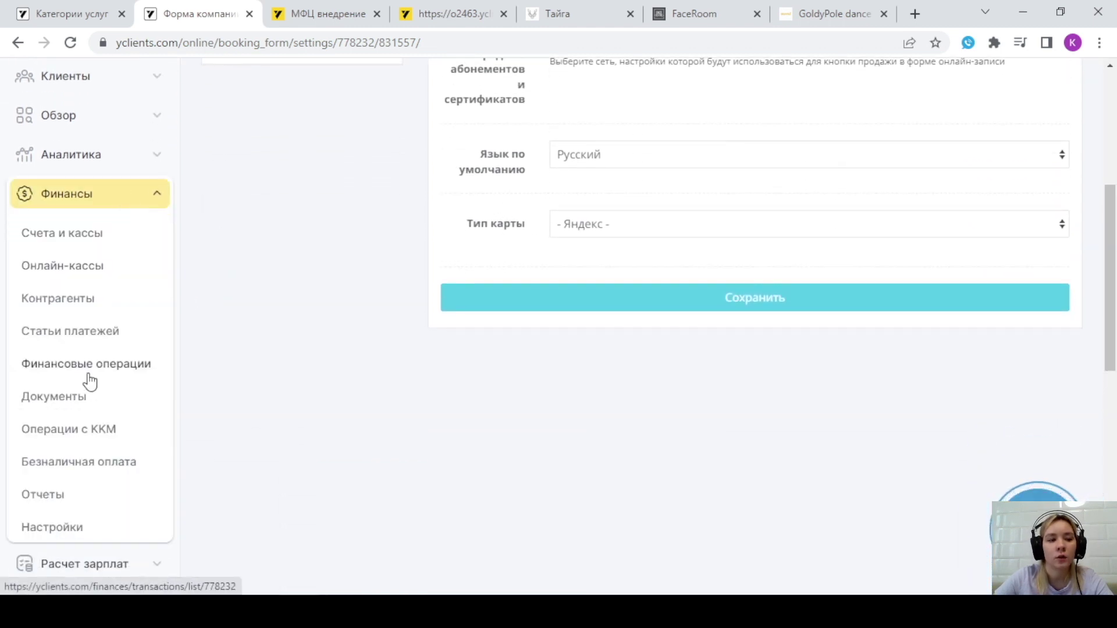
left_click(92, 463)
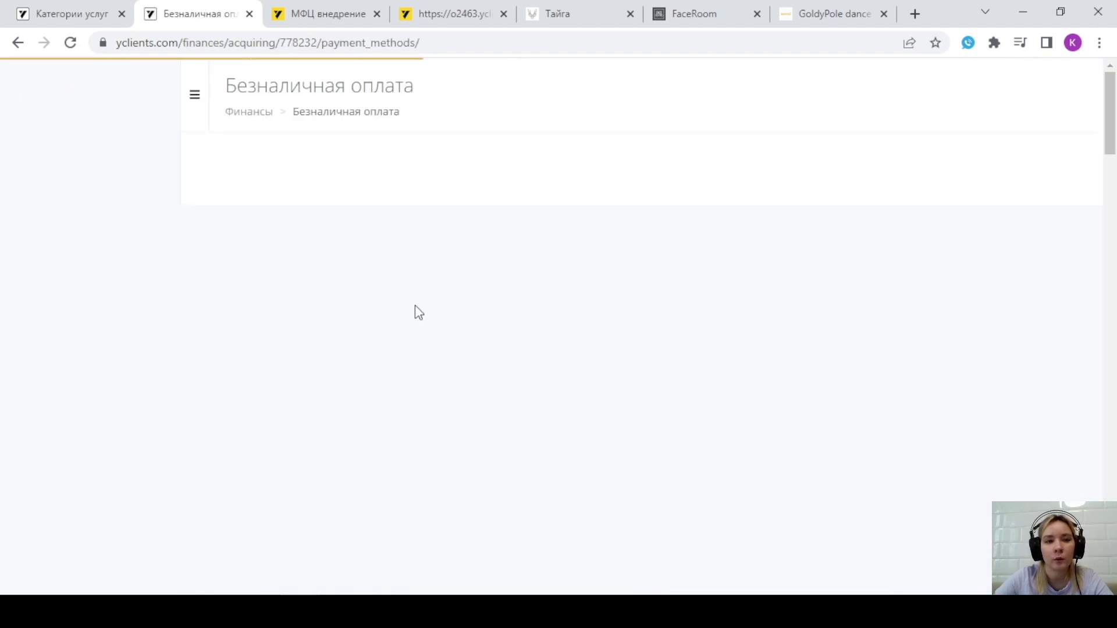
scroll(386, 315, "down", 3)
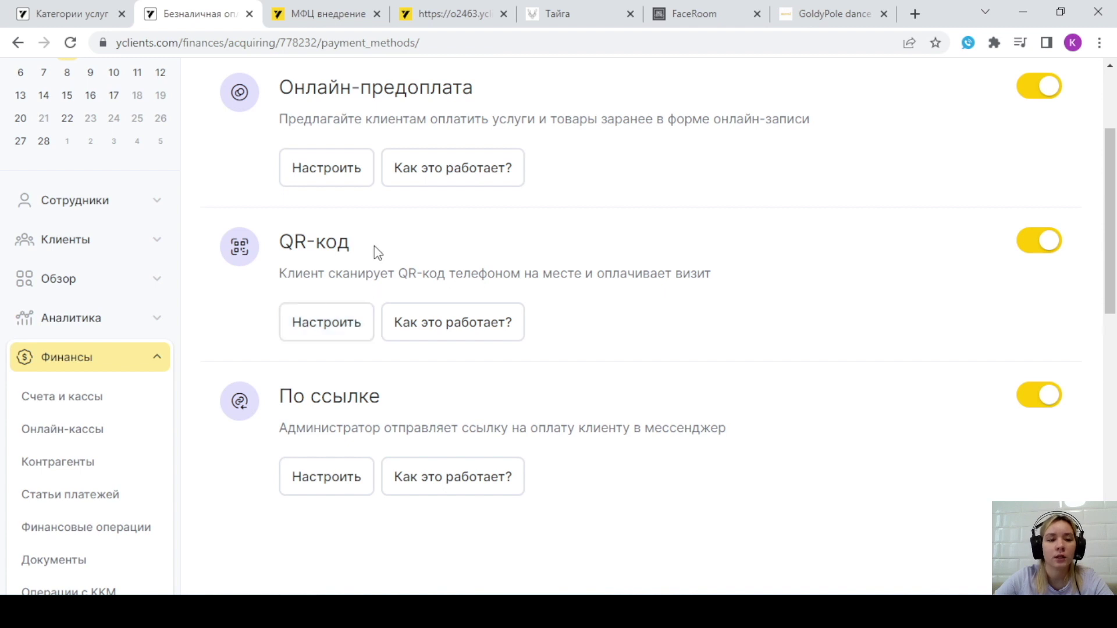
left_click(326, 325)
Examine the QR code download formats and the payment system choices in the QR-код payment settings.
scroll(439, 322, "down", 3)
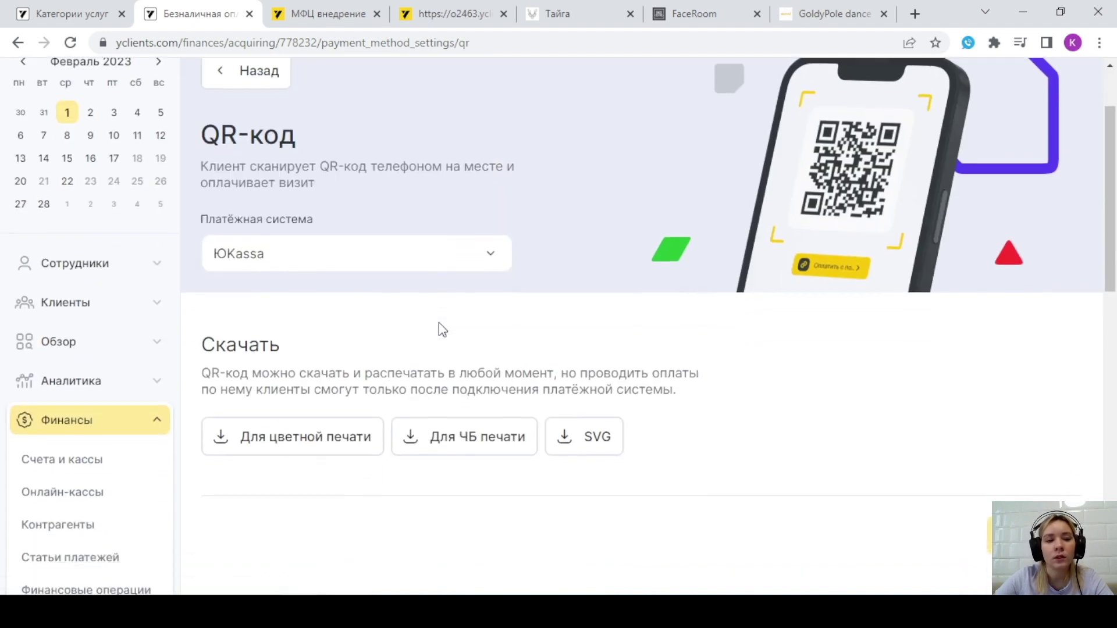
scroll(399, 211, "up", 2)
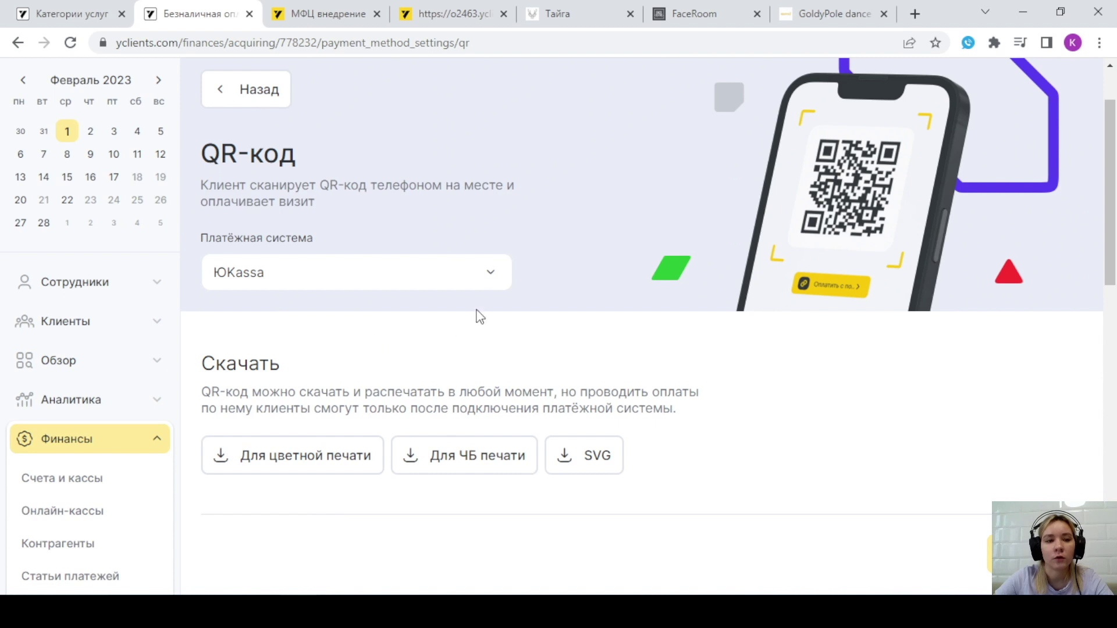
left_click(459, 281)
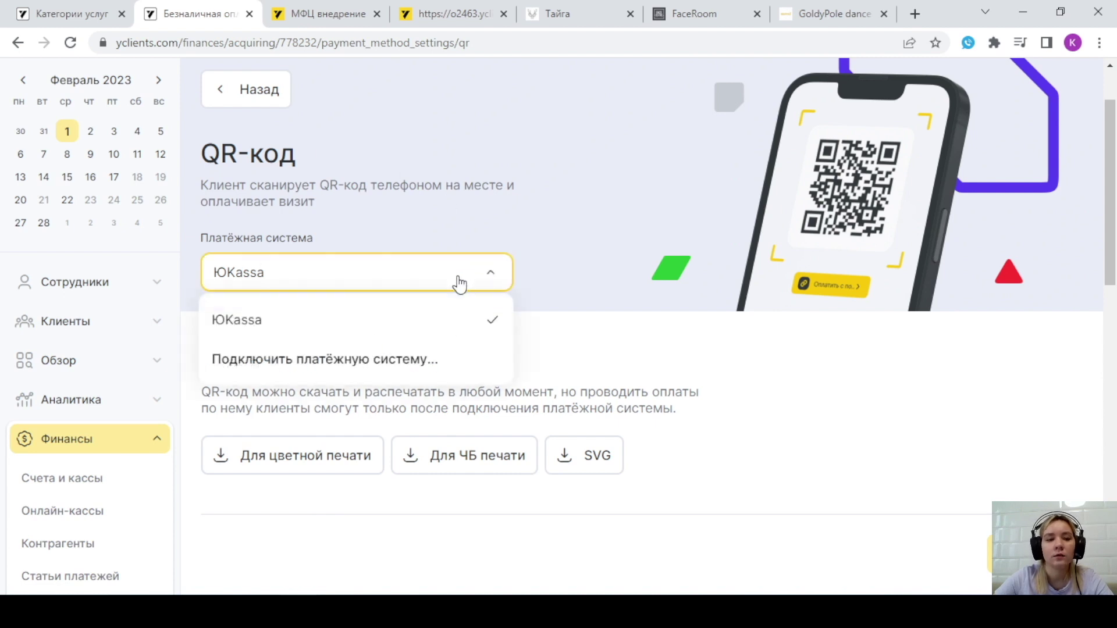
left_click(361, 281)
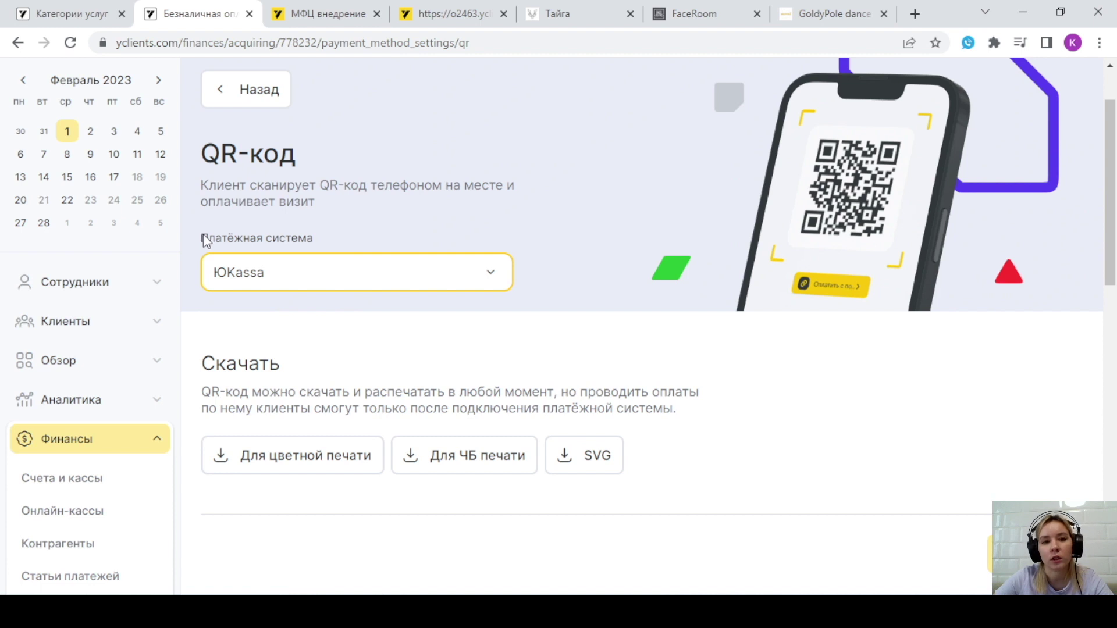
left_click(340, 285)
left_click(352, 280)
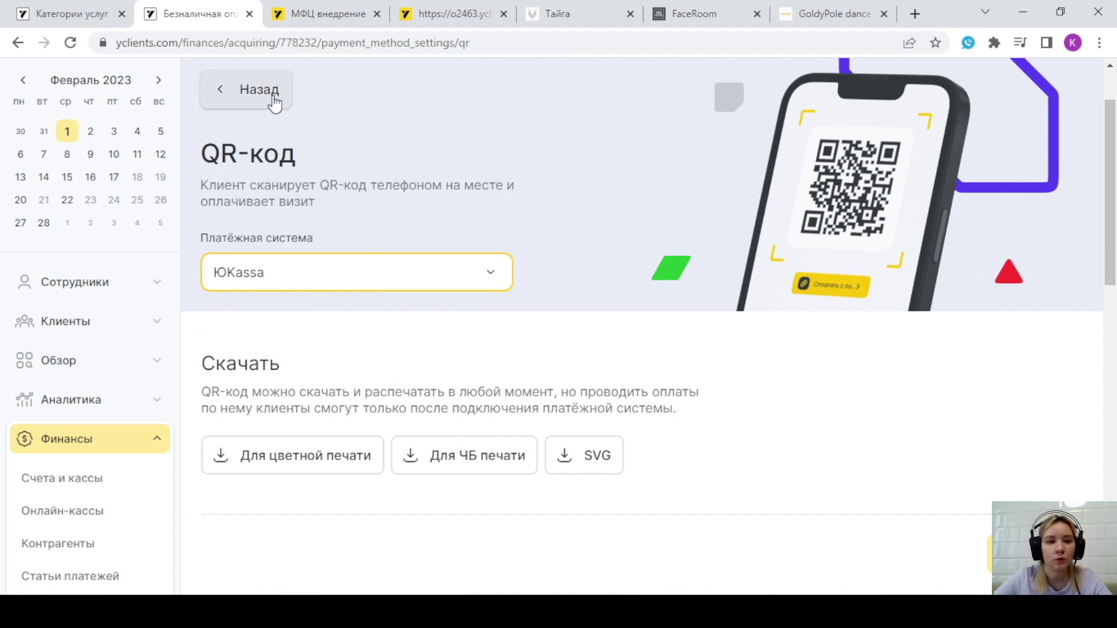
Return to the payment methods, open the По ссылке payment settings and check the available payment system choices.
left_click(252, 93)
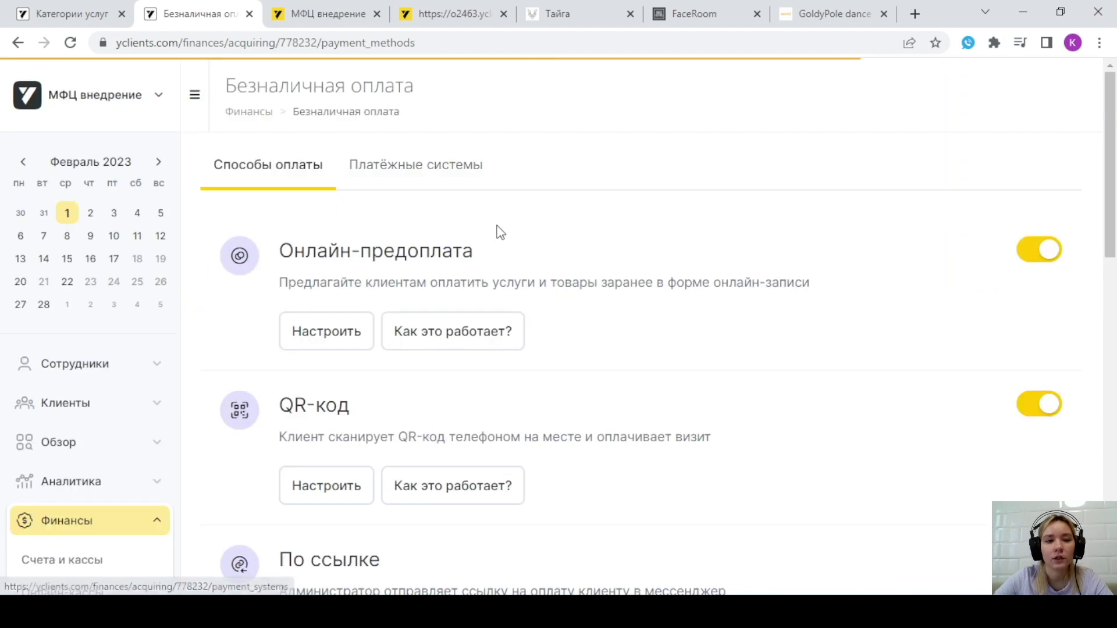
scroll(521, 279, "down", 3)
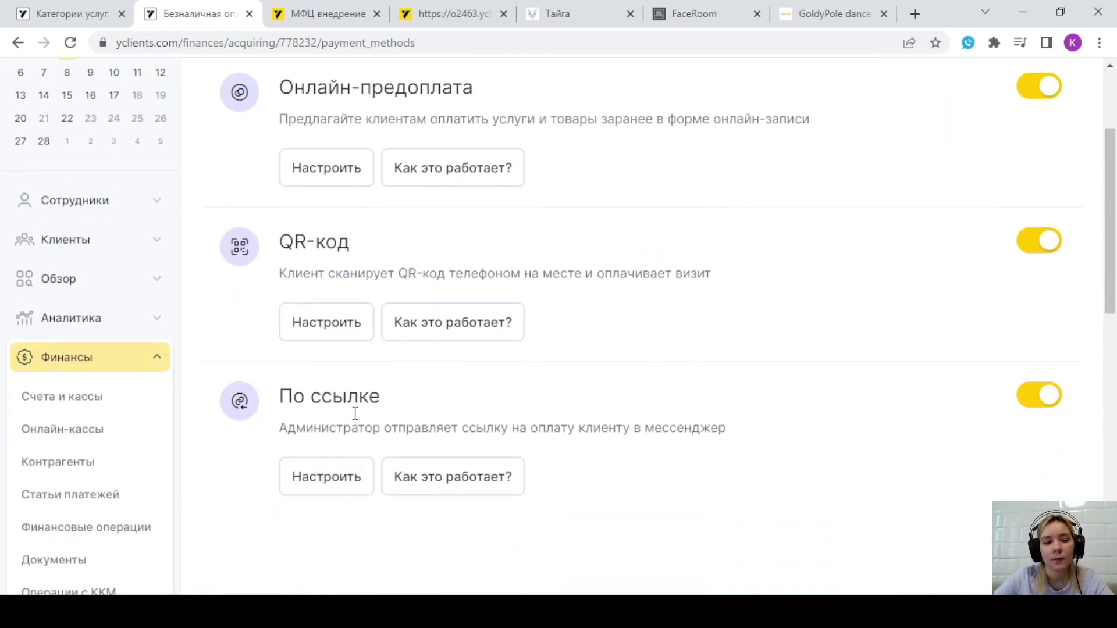
left_click(327, 492)
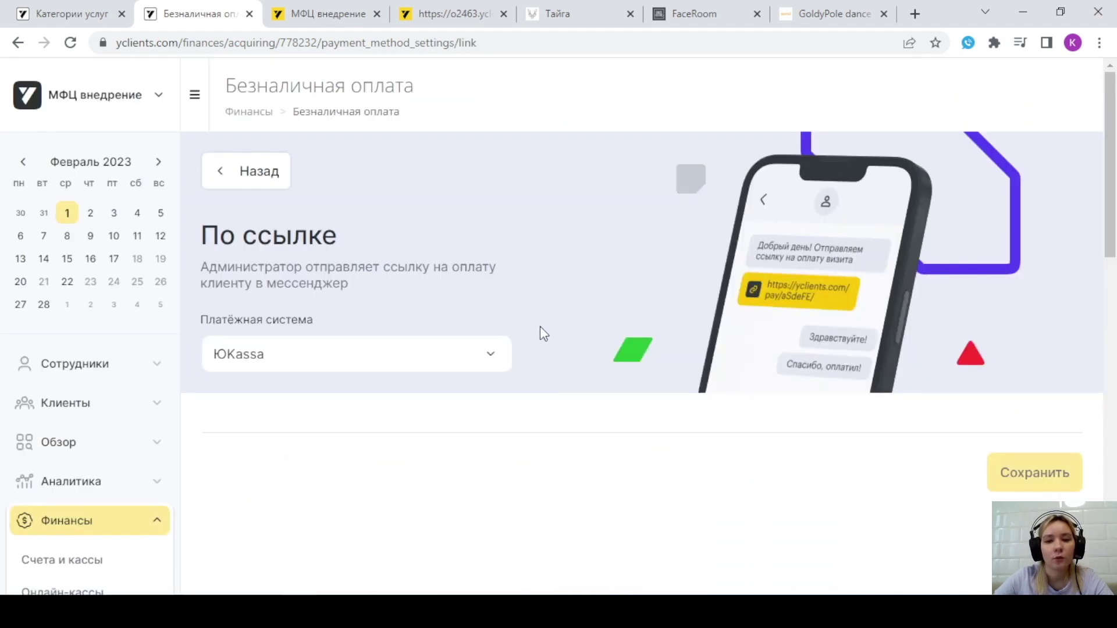
scroll(511, 327, "down", 1)
left_click(439, 278)
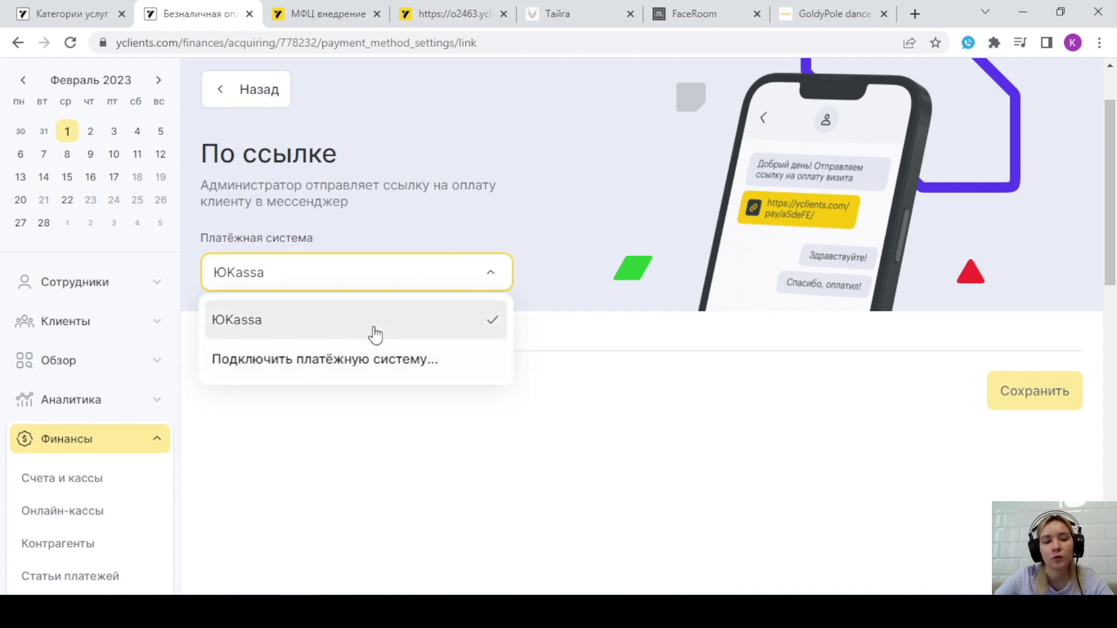
left_click(634, 265)
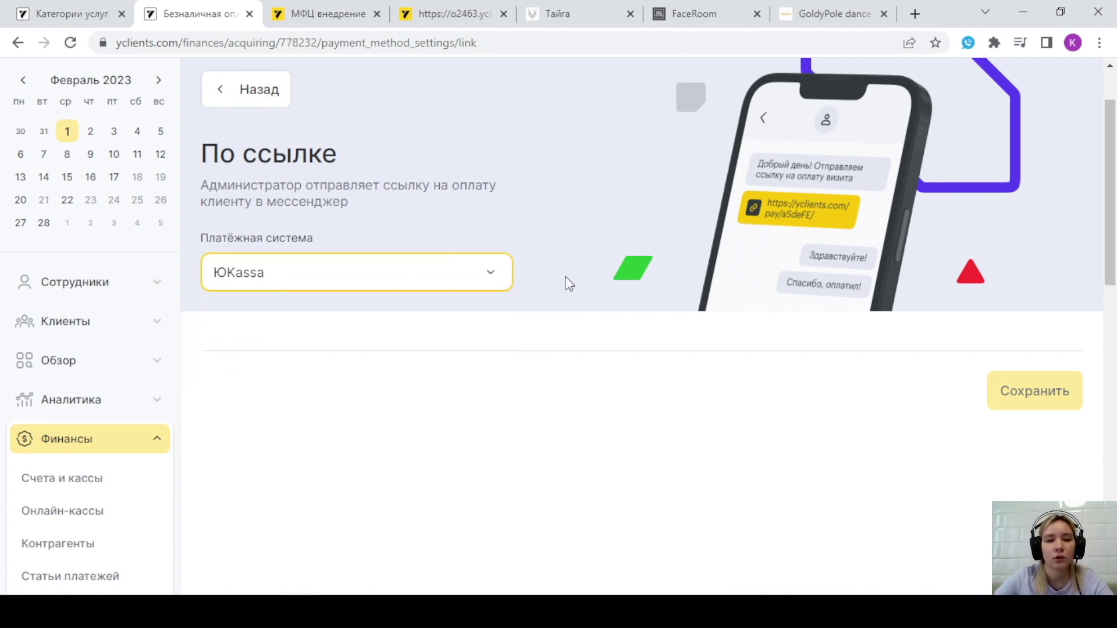
scroll(569, 284, "up", 1)
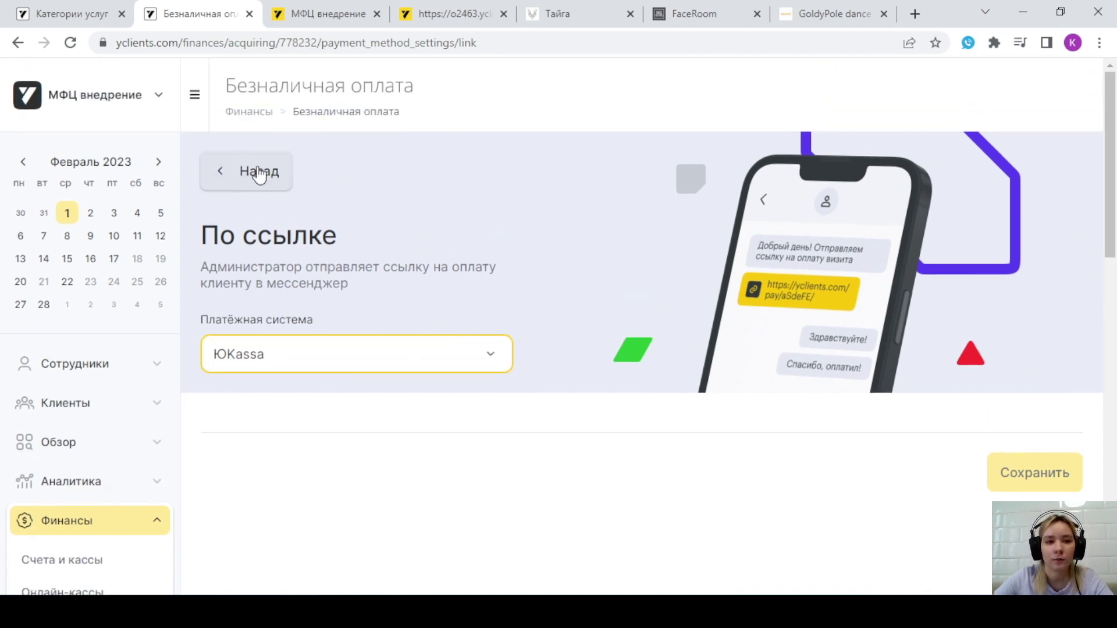
Go back to the payment methods list and review the Онлайн-предоплата, QR-код and По ссылке entries.
left_click(258, 173)
scroll(692, 326, "down", 1)
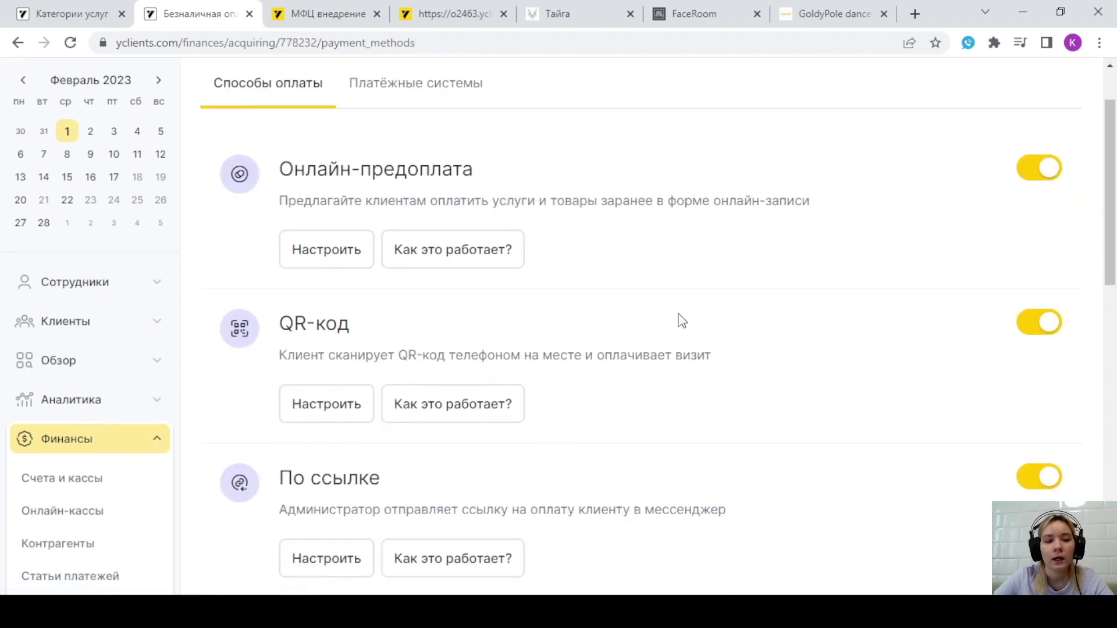
scroll(682, 321, "down", 1)
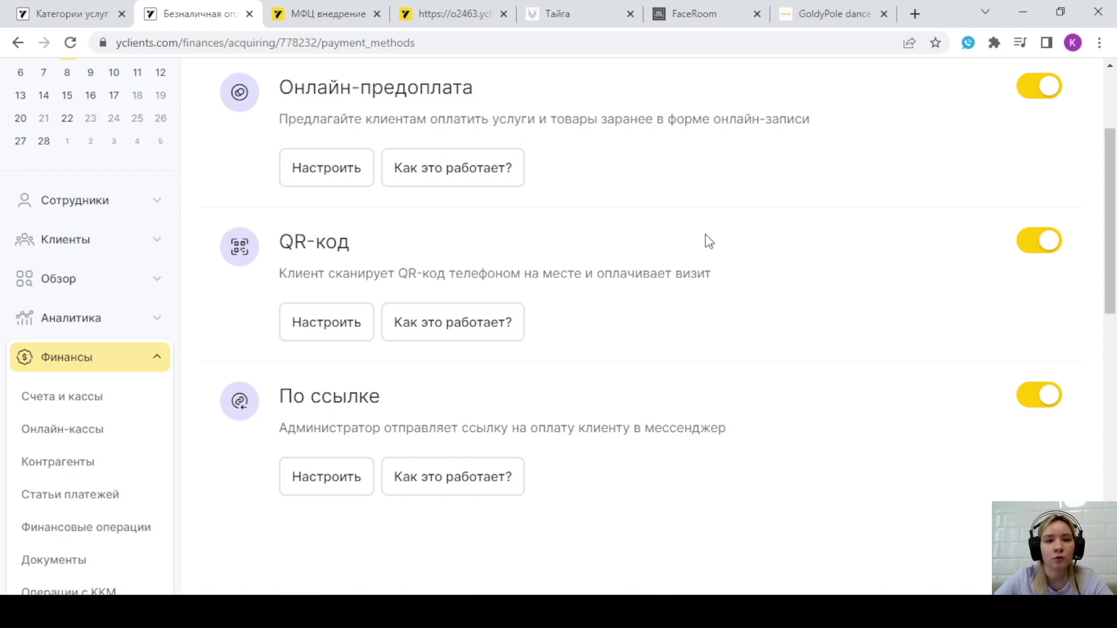
scroll(705, 242, "up", 1)
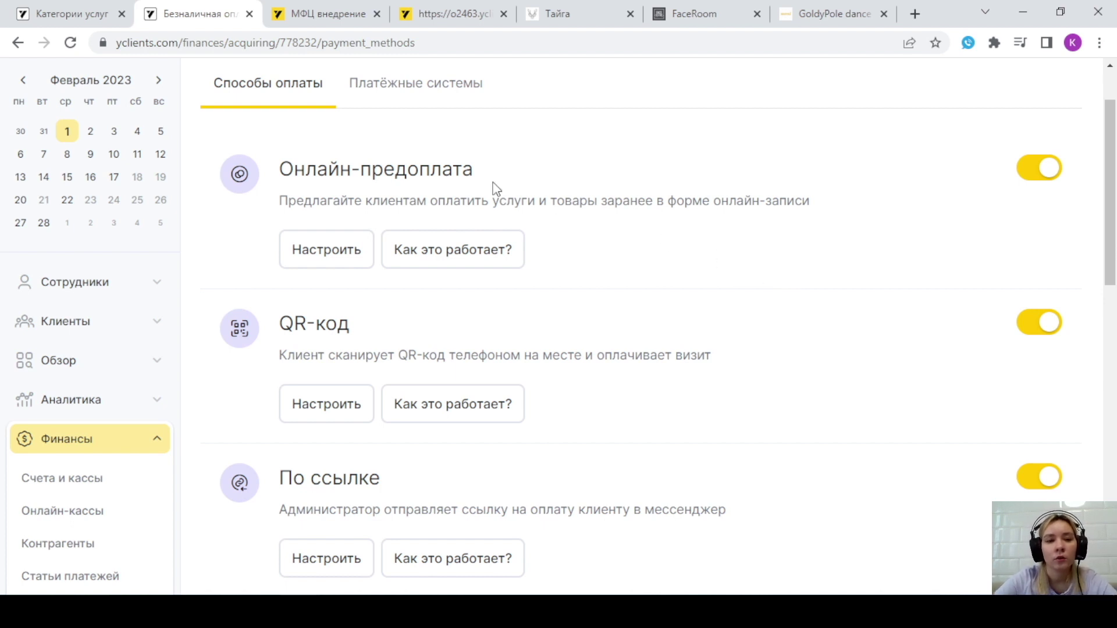
left_click_drag(290, 185, 474, 170)
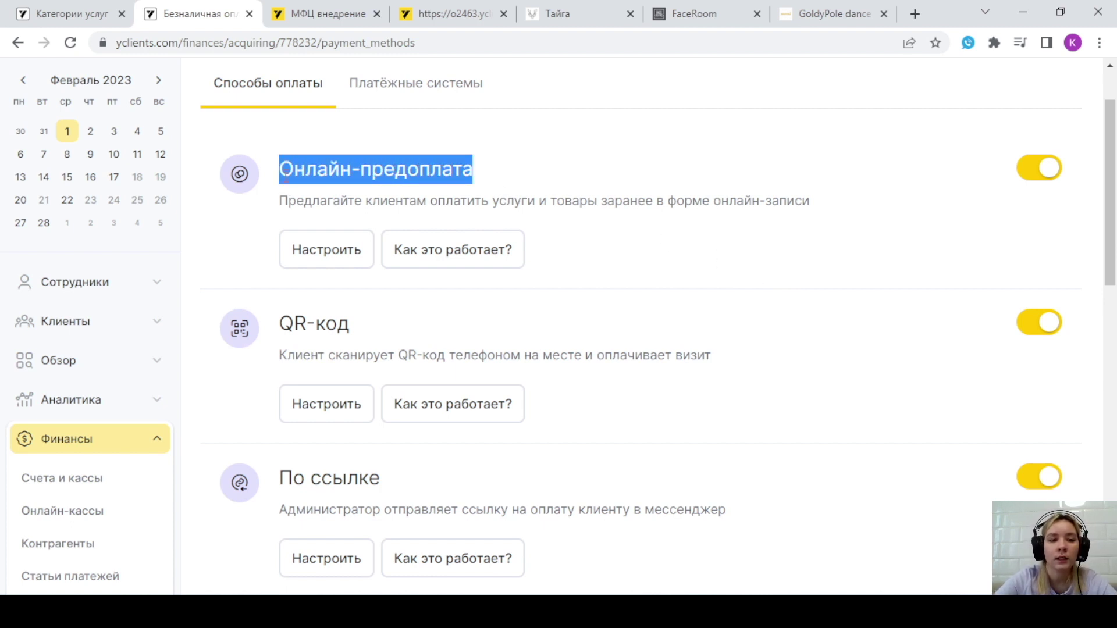
left_click(495, 167)
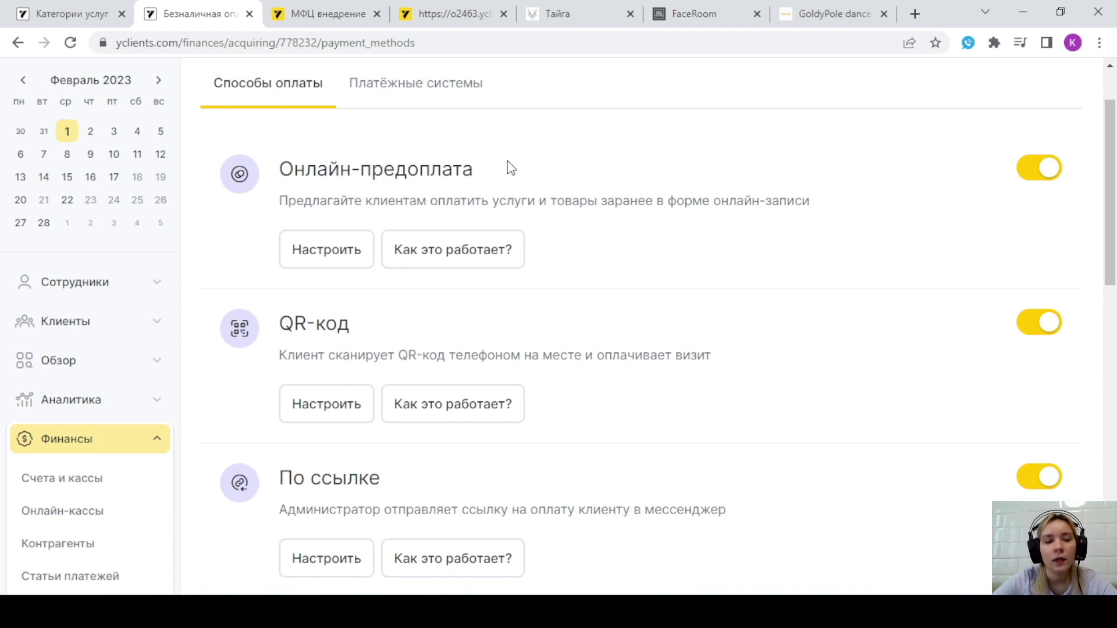